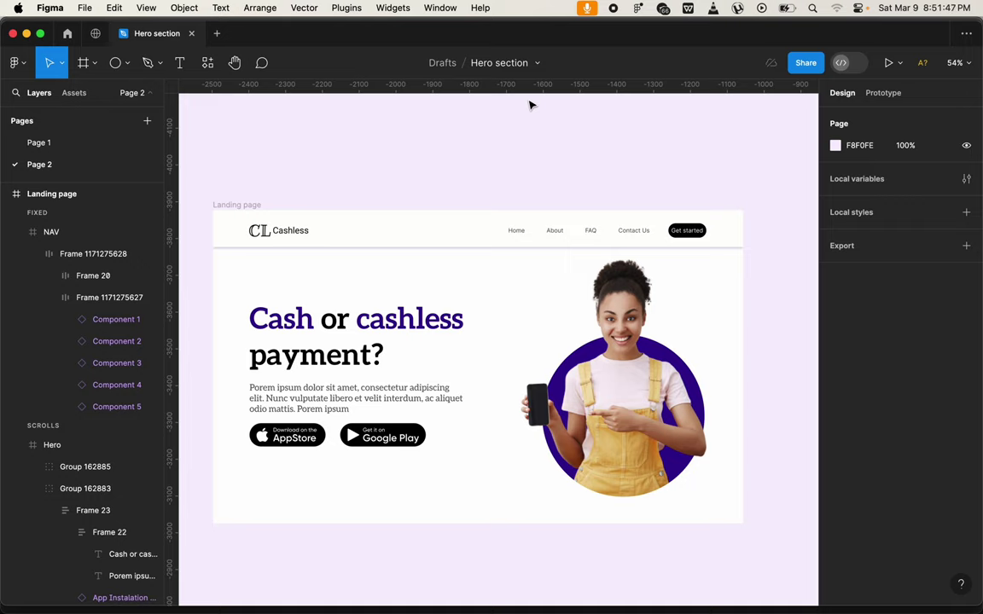
# Scroll out to empty canvas beside the landing page for the new frame
pyautogui.scroll(-2, 529, 105)
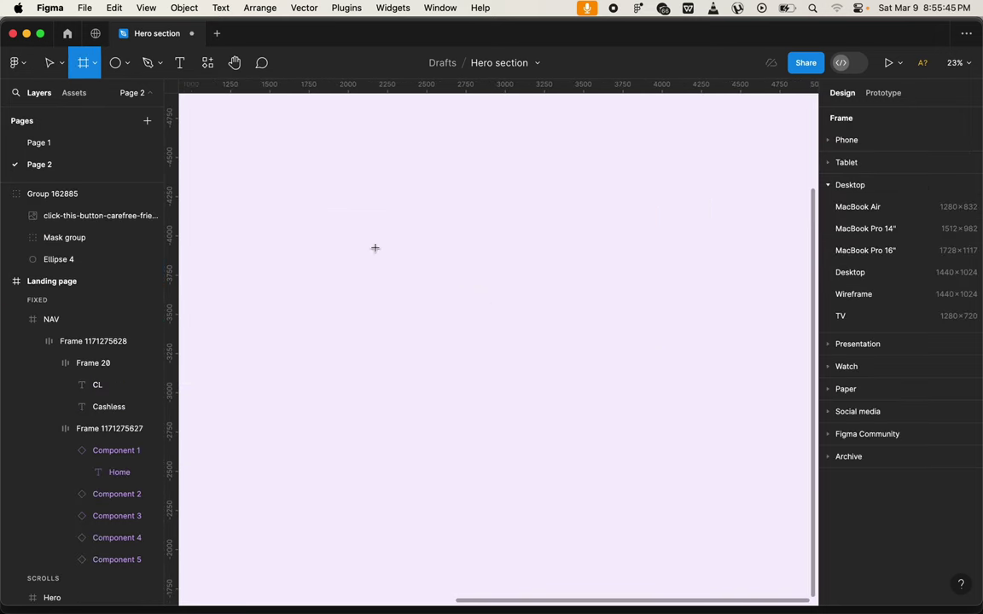
# Create a 1440×1024 Desktop frame and rename it from 'Desktop - 1' to 'Hero section'
pyautogui.click(893, 279)
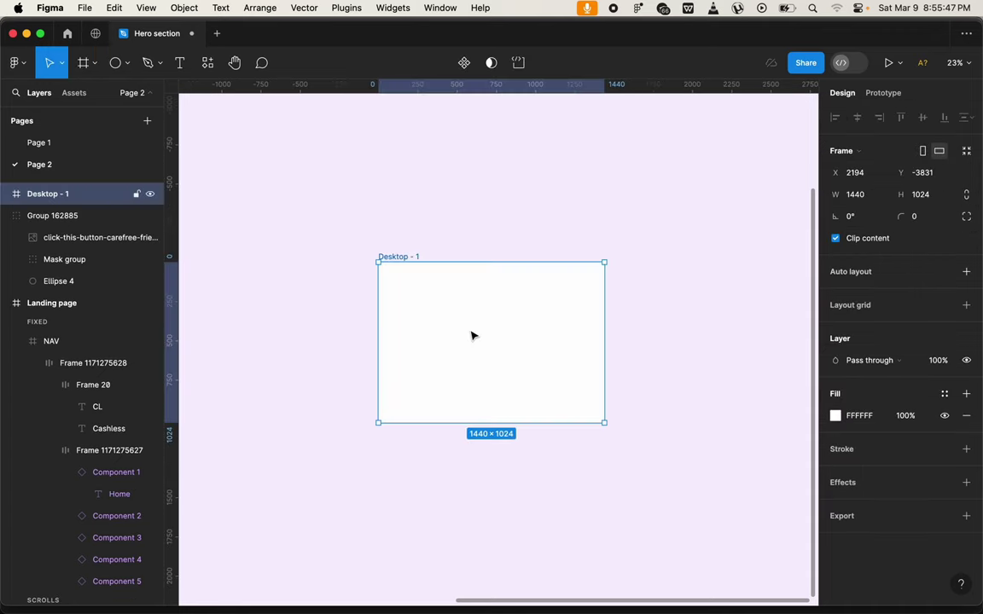
pyautogui.scroll(5, 472, 335)
pyautogui.scroll(1, 315, 185)
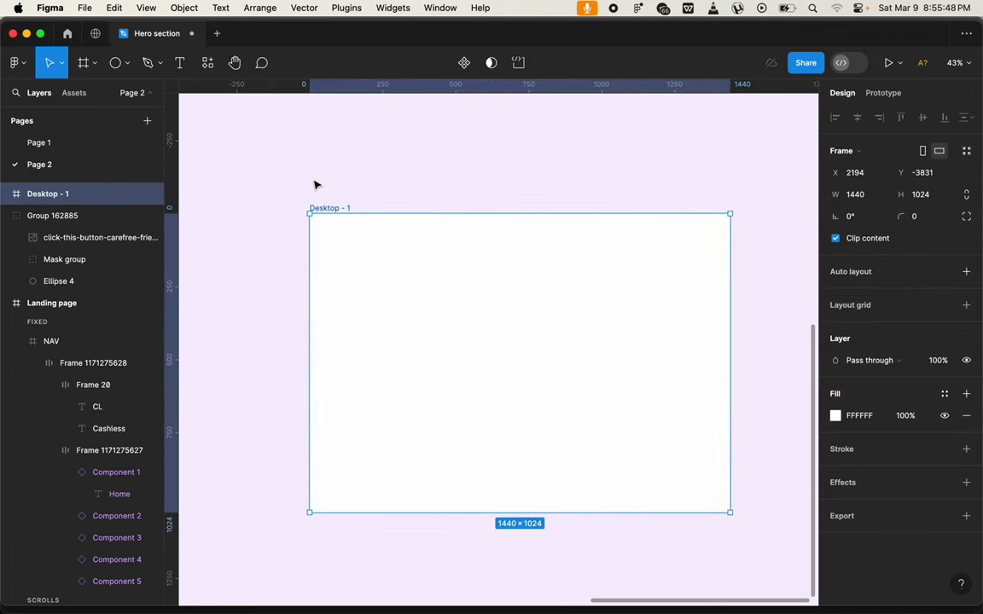
pyautogui.click(378, 182)
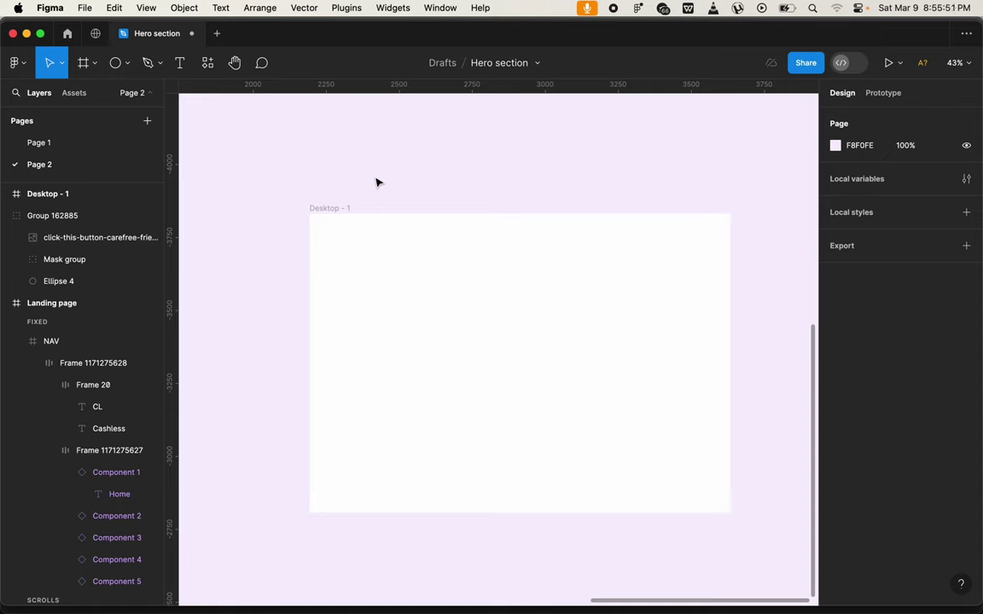
pyautogui.doubleClick(330, 209)
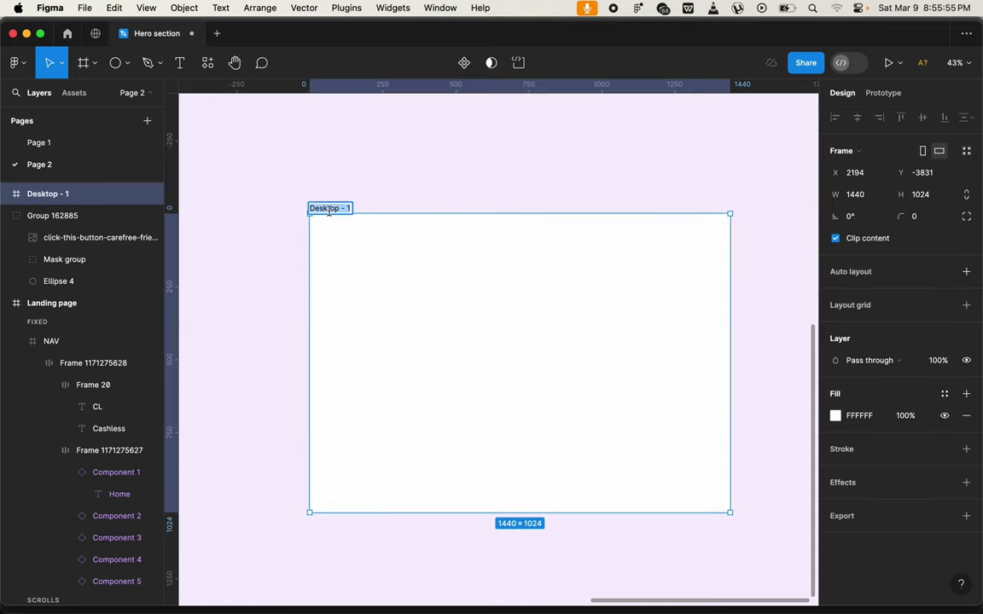
pyautogui.write('Her')
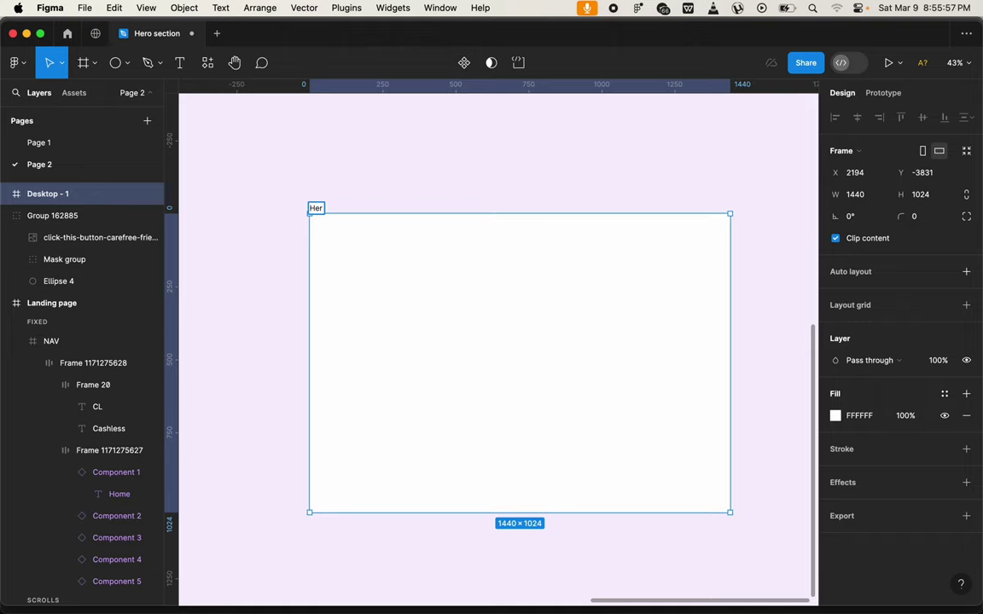
pyautogui.write('o sect')
pyautogui.write('ion')
pyautogui.click(360, 187)
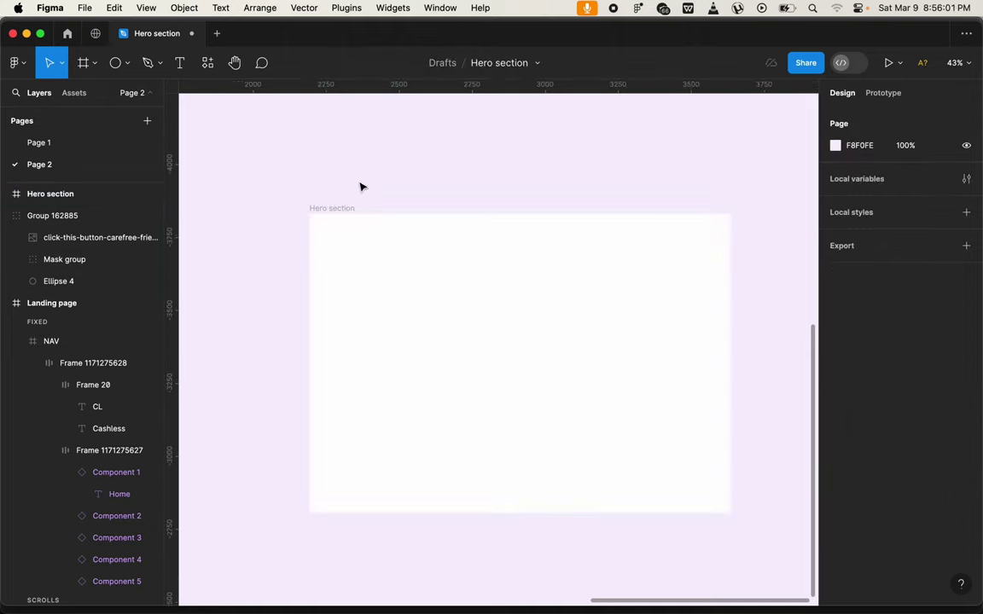
pyautogui.hscroll(2, 360, 187)
pyautogui.scroll(2, 360, 187)
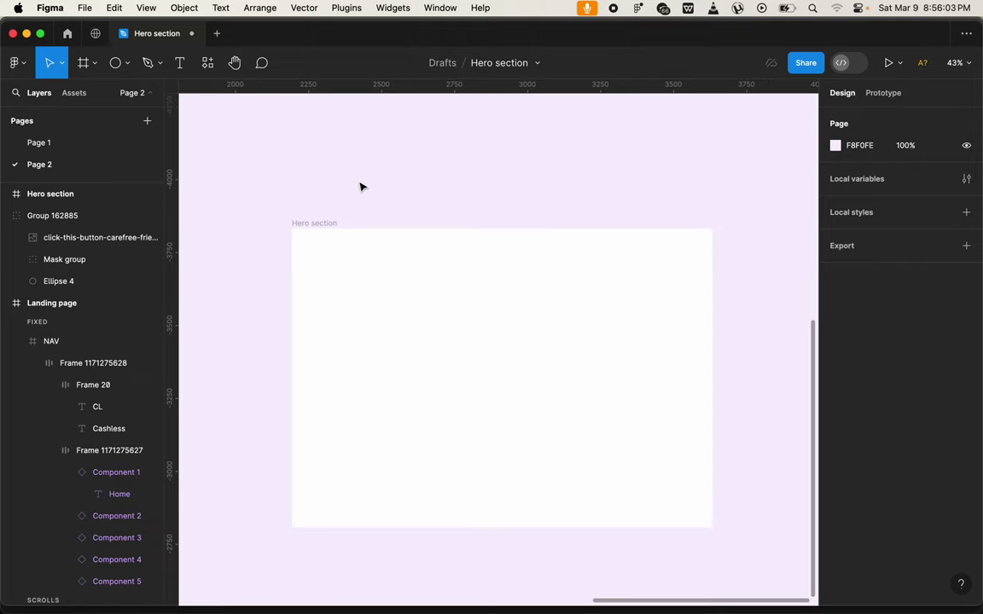
# Add a 'CL' text above the frame and set its font to Ribeye
pyautogui.press('t')
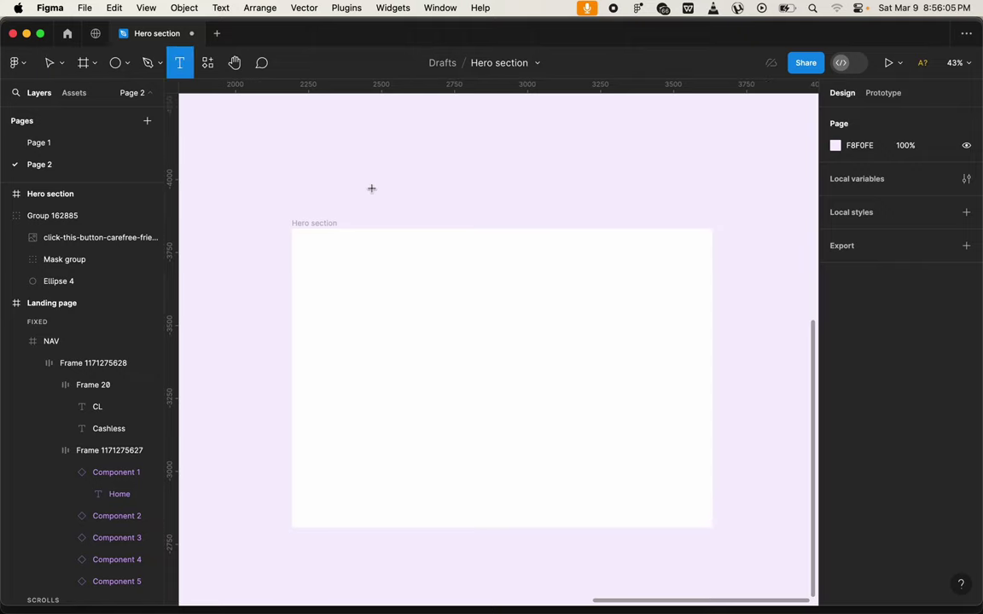
pyautogui.scroll(5, 371, 187)
pyautogui.click(371, 188)
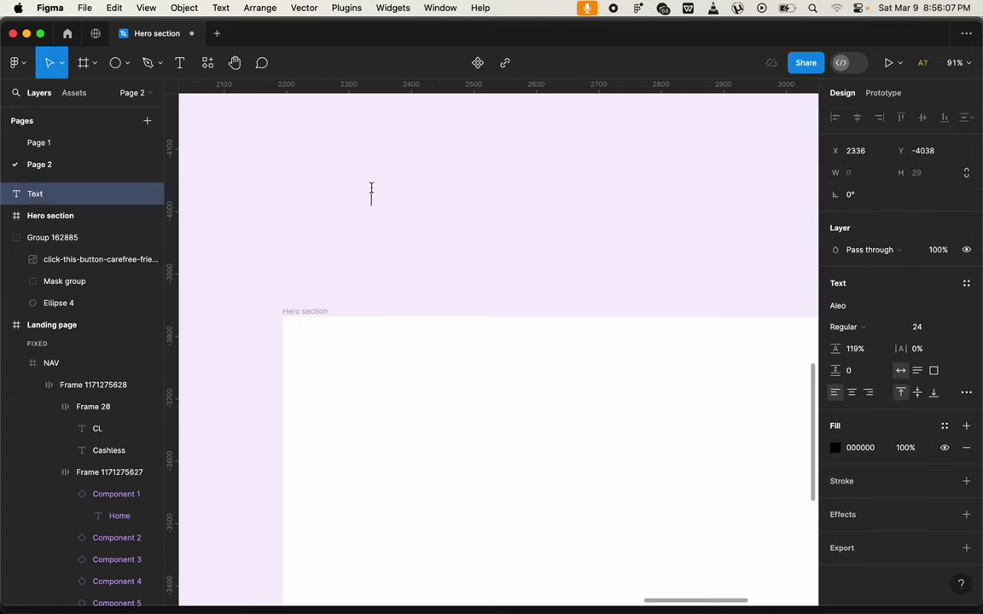
pyautogui.write('CL')
pyautogui.click(844, 309)
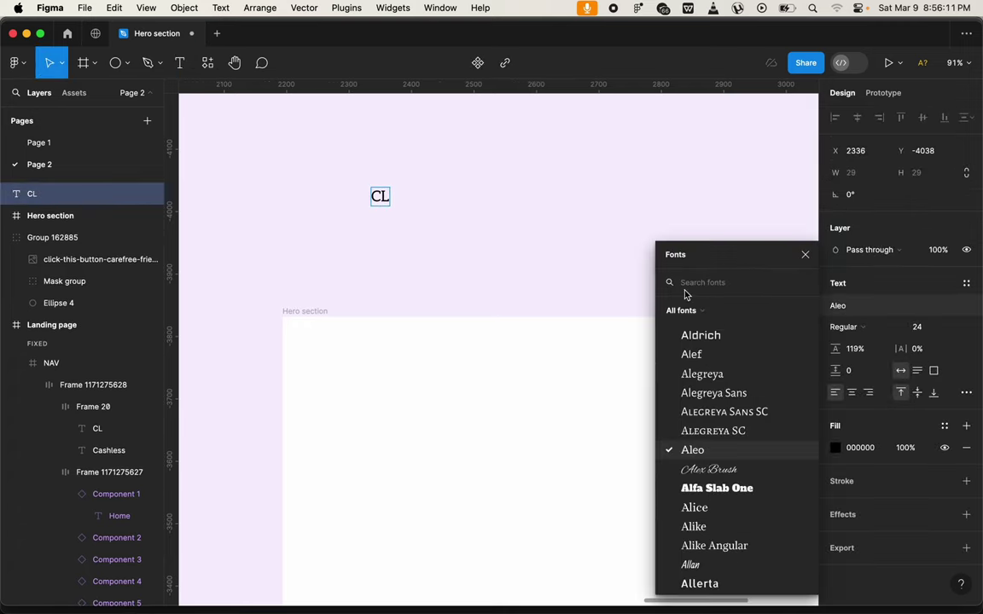
pyautogui.write('r')
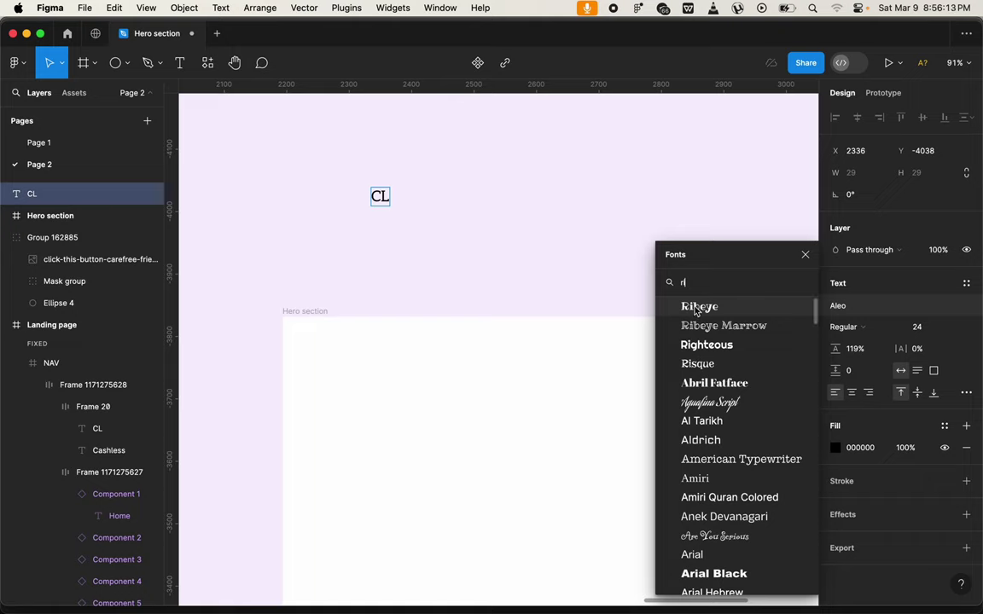
pyautogui.press('Escape')
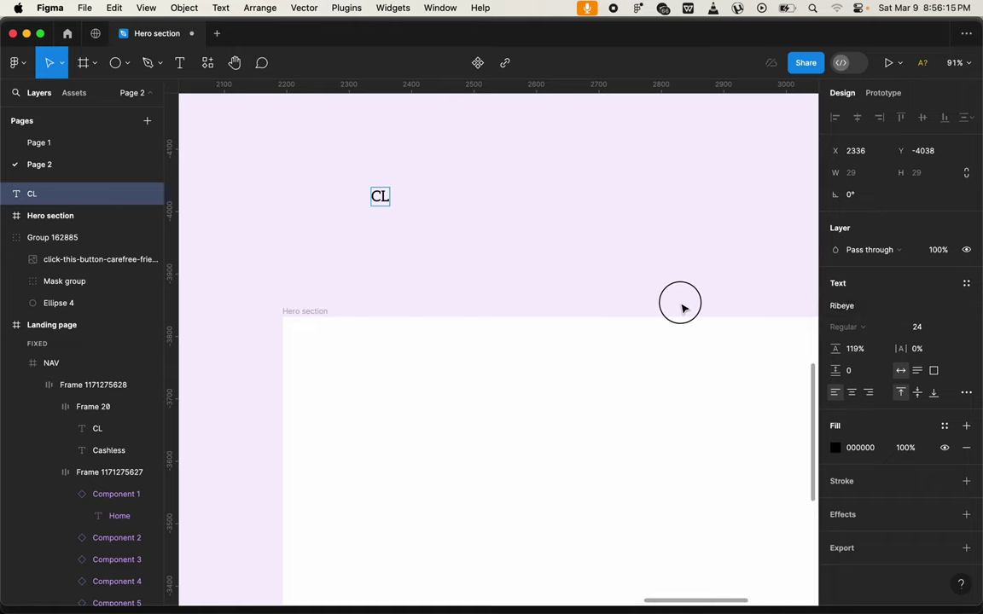
pyautogui.press('Escape')
pyautogui.click(872, 307)
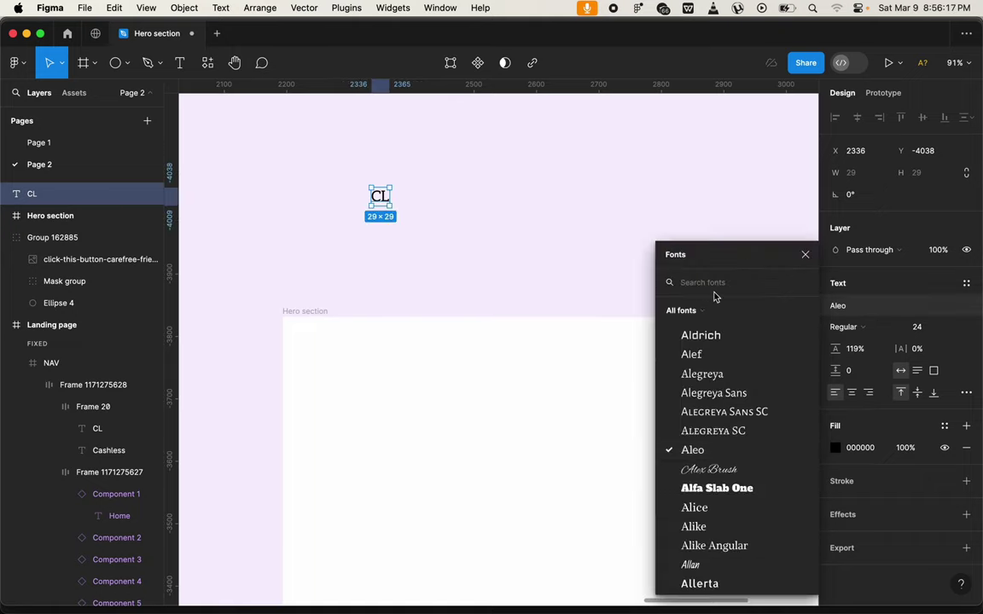
pyautogui.write('ri')
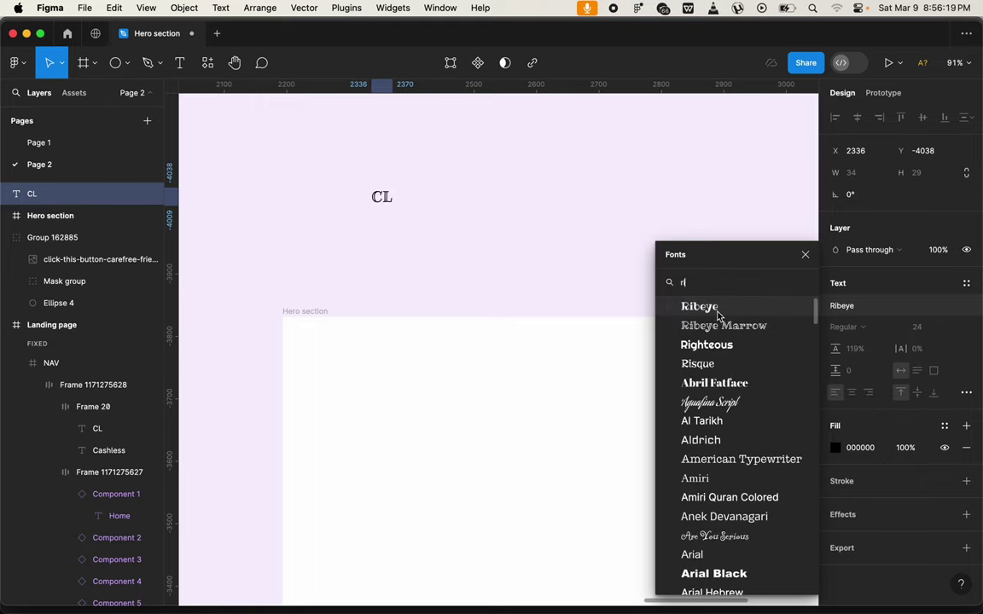
pyautogui.click(706, 307)
pyautogui.scroll(2, 294, 188)
pyautogui.press('Escape')
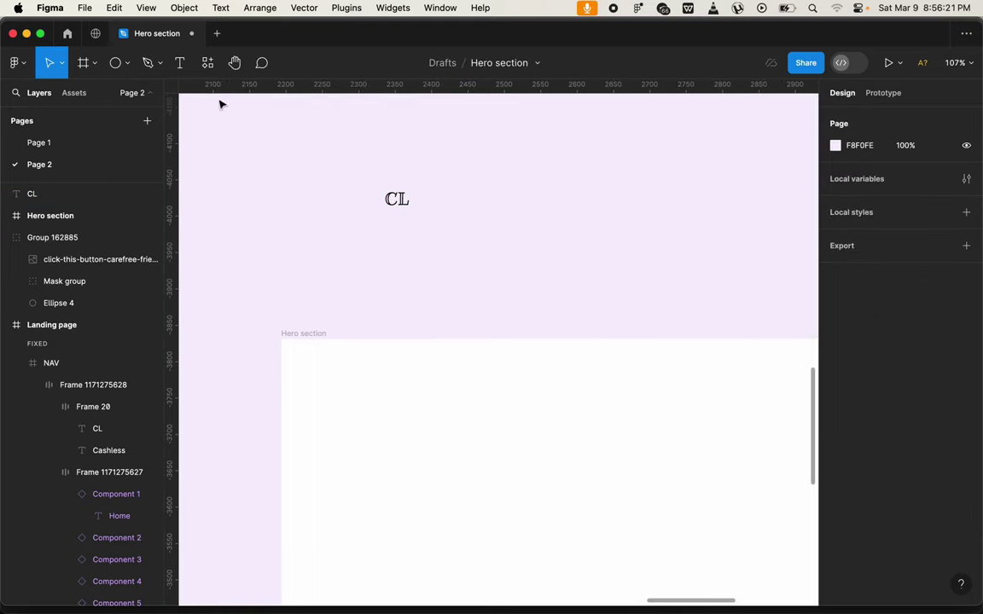
# Add a 'Cashless' text beside CL and set its font to Roboto
pyautogui.click(180, 68)
pyautogui.click(461, 221)
pyautogui.write('C')
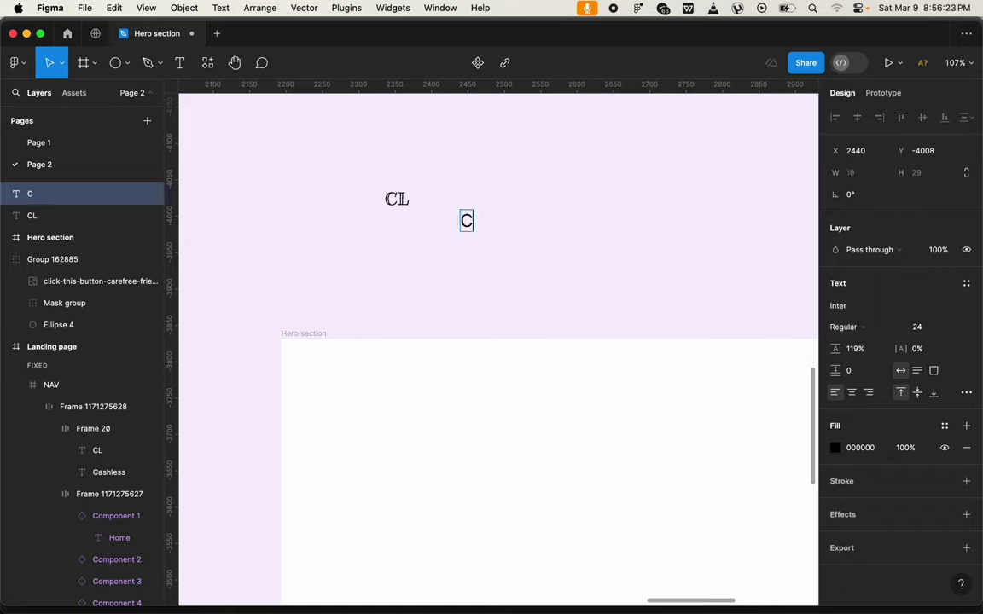
pyautogui.write('ash')
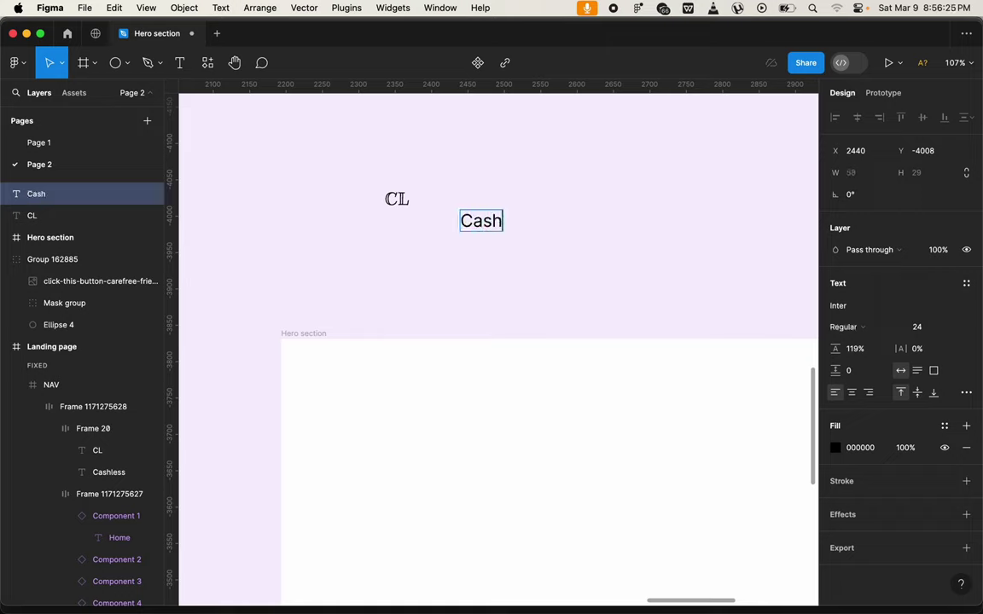
pyautogui.write('less')
pyautogui.press('Escape')
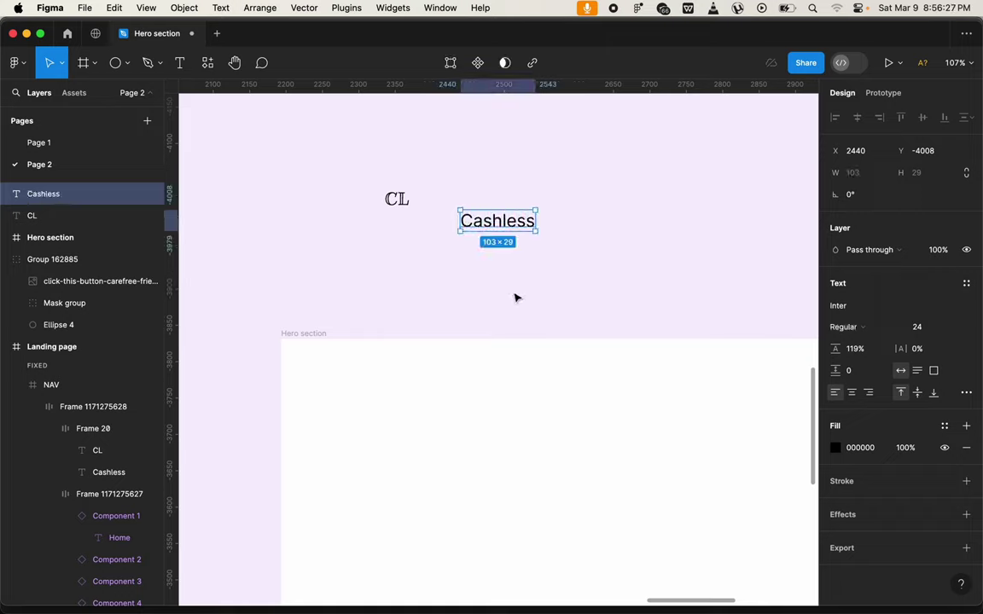
pyautogui.click(871, 307)
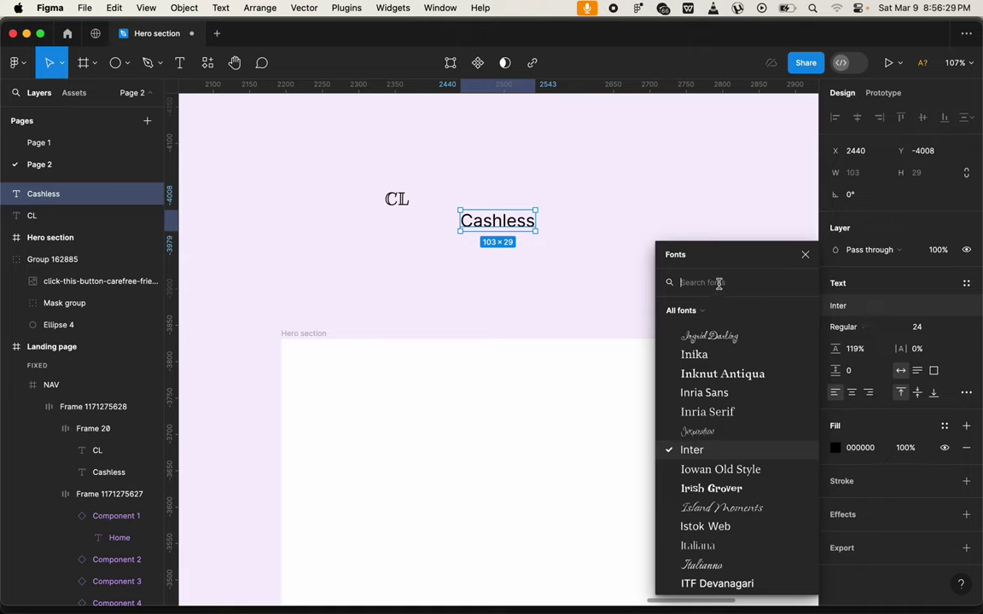
pyautogui.write('aleo')
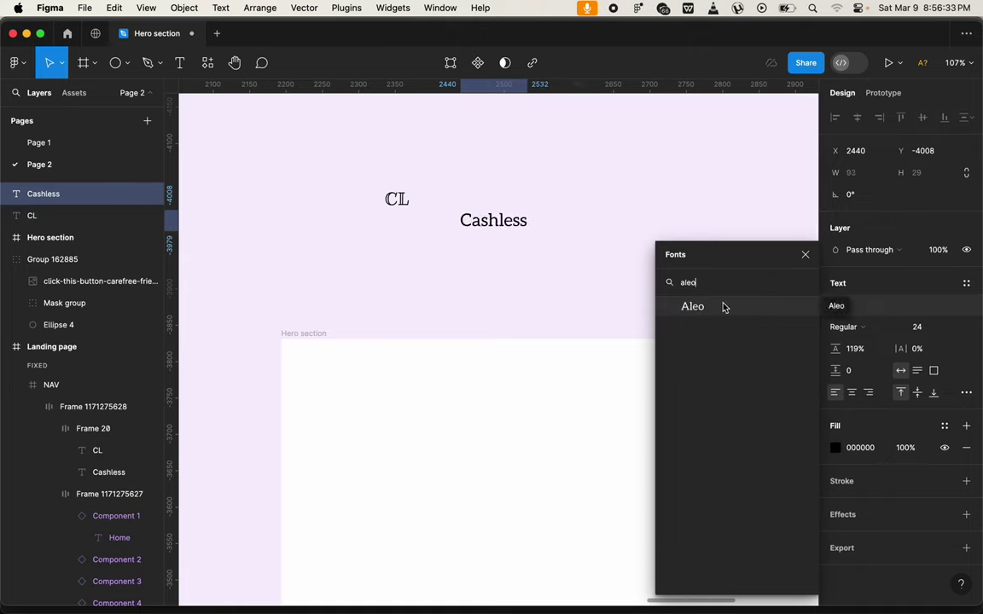
pyautogui.press('super+a')
pyautogui.write('ro')
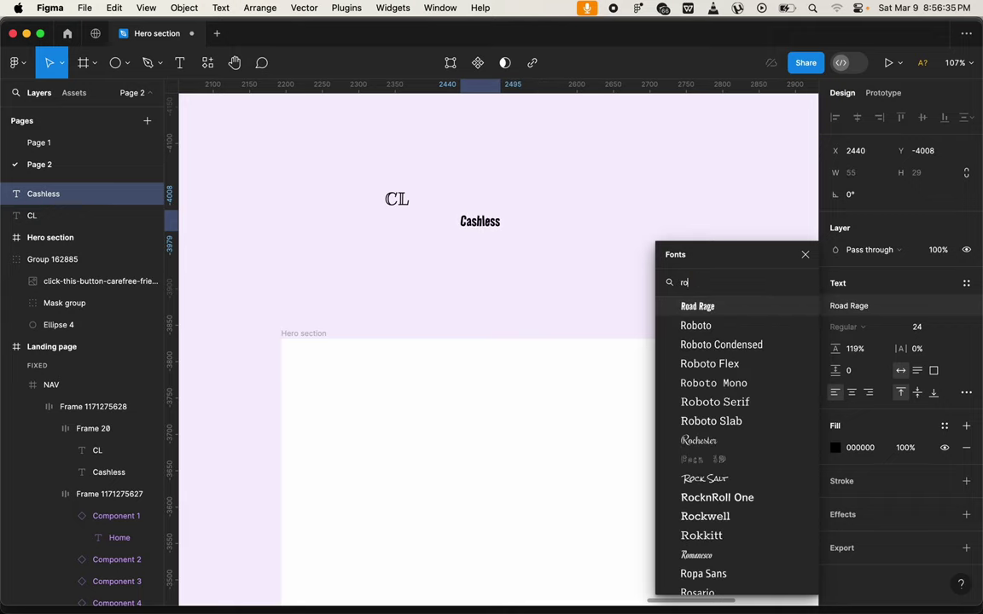
pyautogui.write('bo')
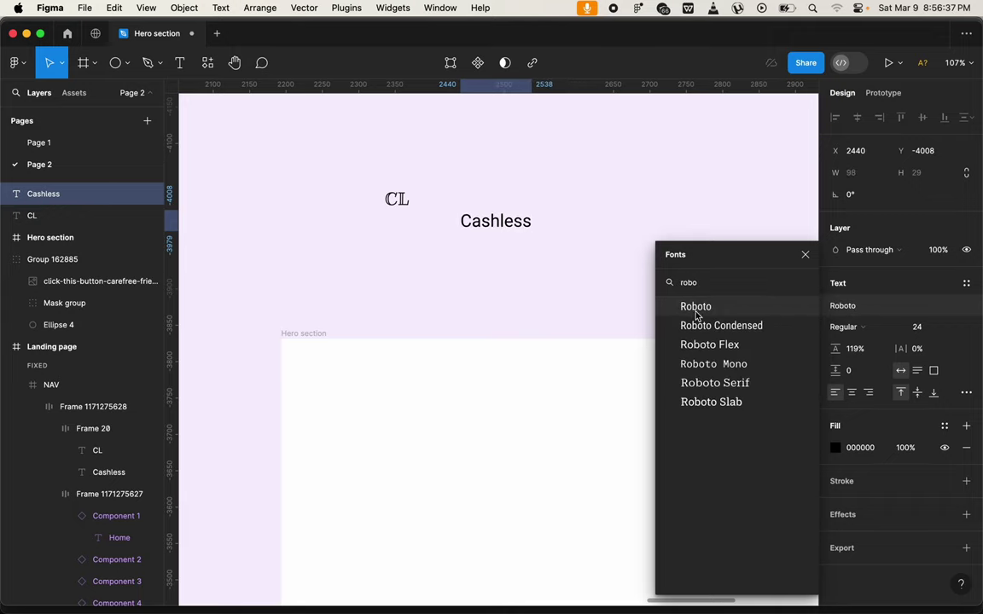
pyautogui.click(687, 308)
pyautogui.click(495, 284)
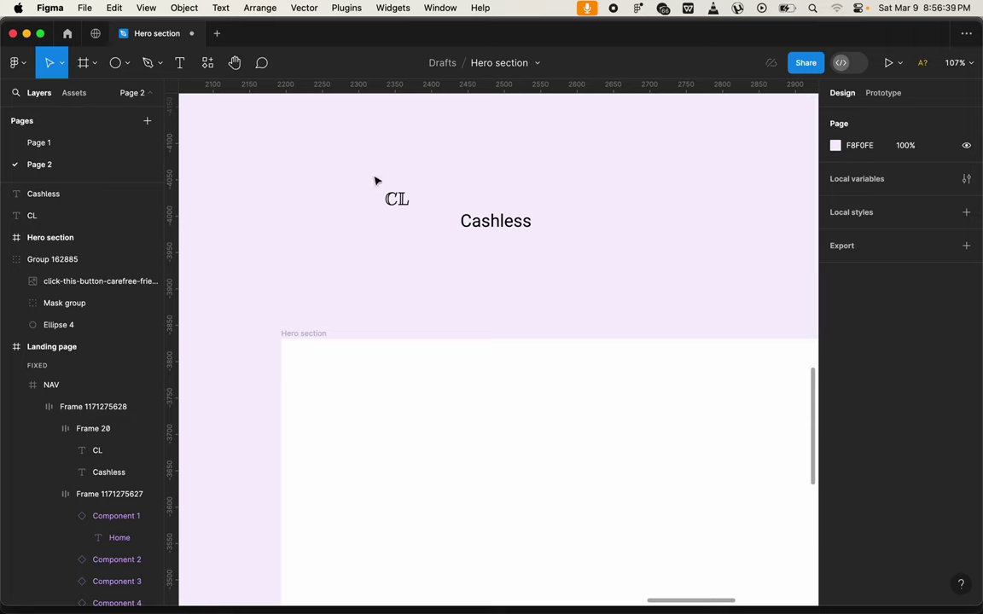
# Set the CL text to Ribeye Marrow at font size 40
pyautogui.click(403, 208)
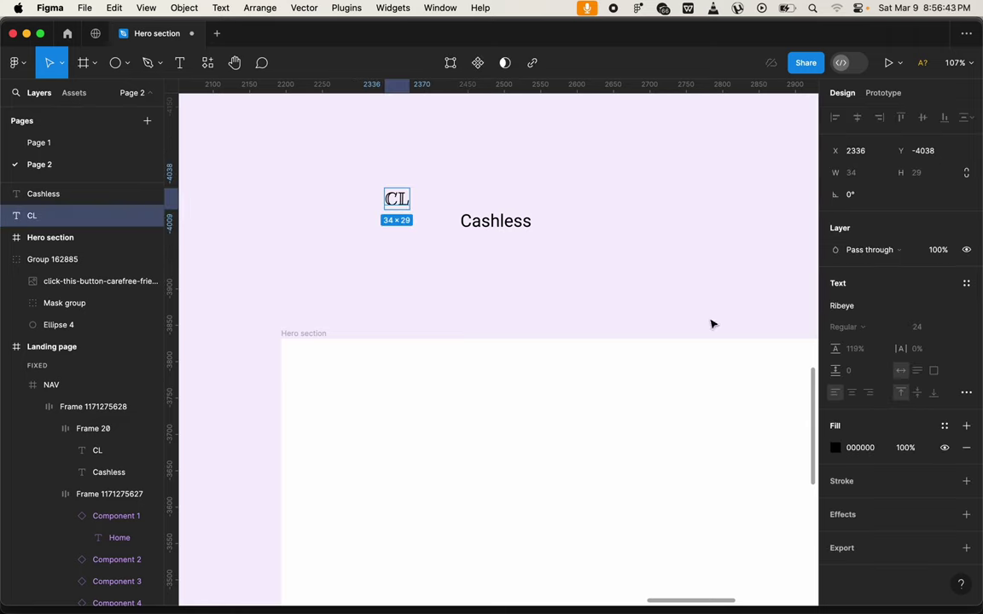
pyautogui.click(860, 312)
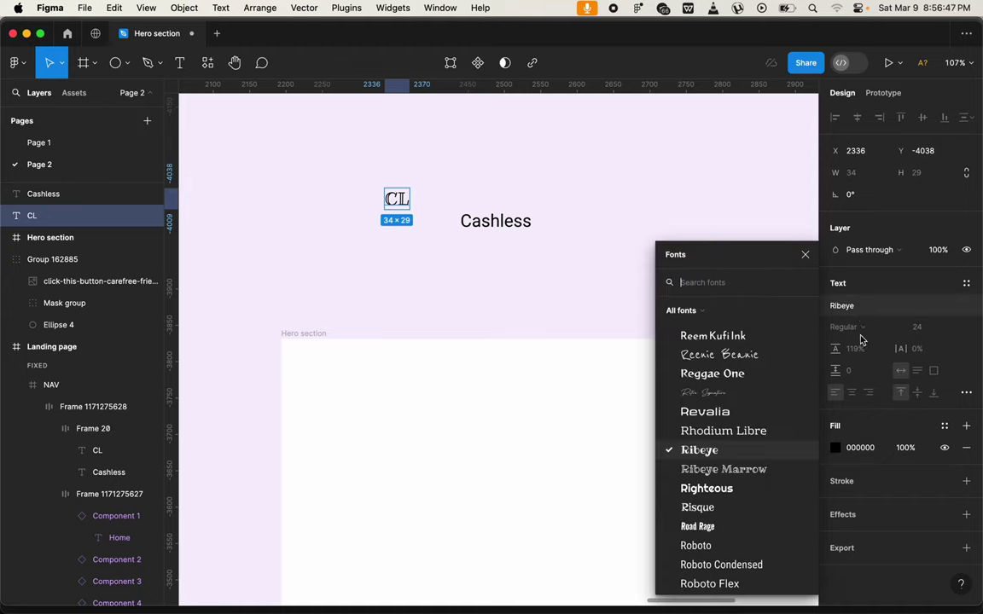
pyautogui.click(774, 486)
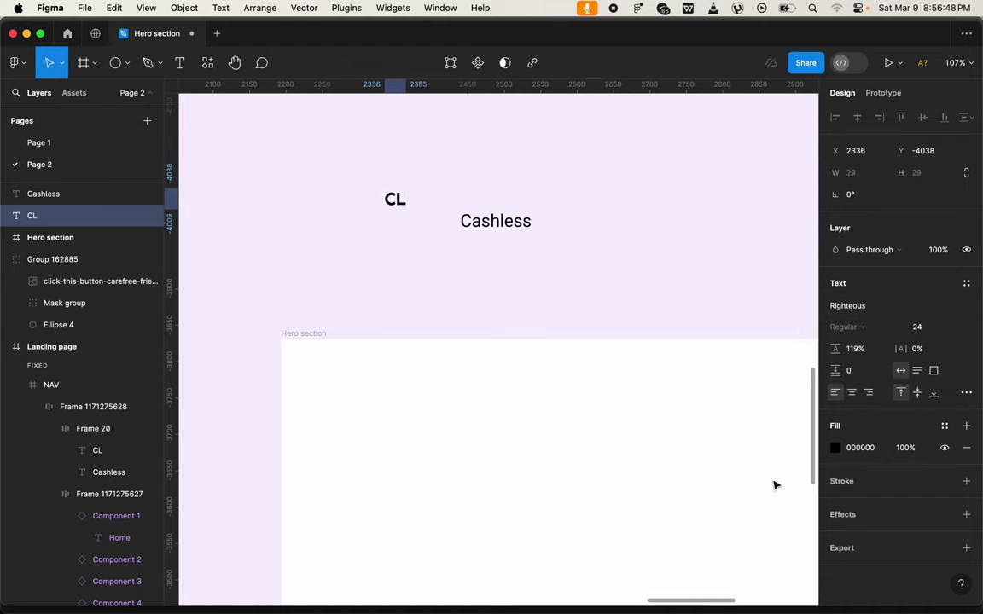
pyautogui.click(856, 305)
pyautogui.click(732, 433)
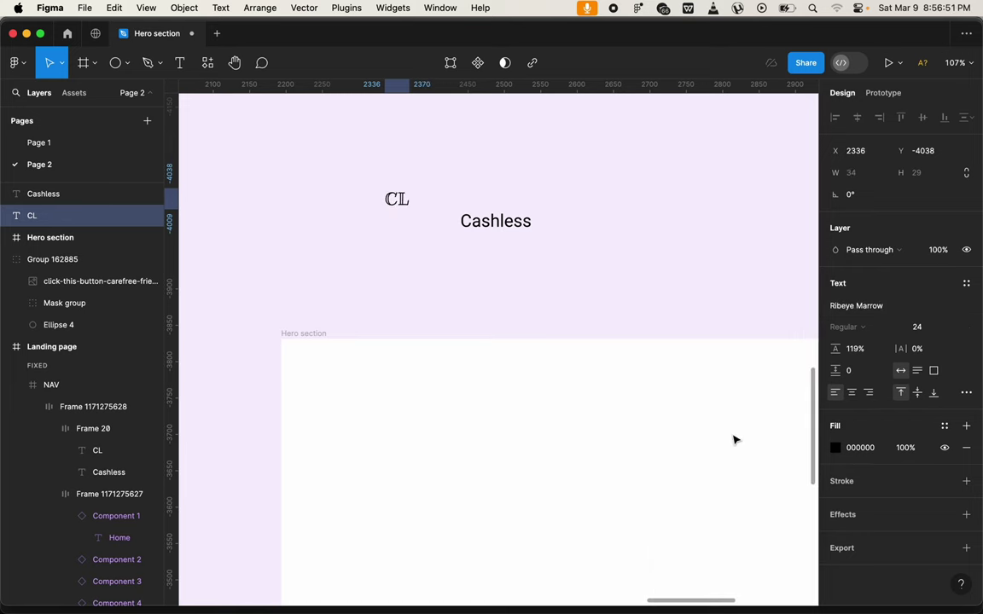
pyautogui.click(953, 329)
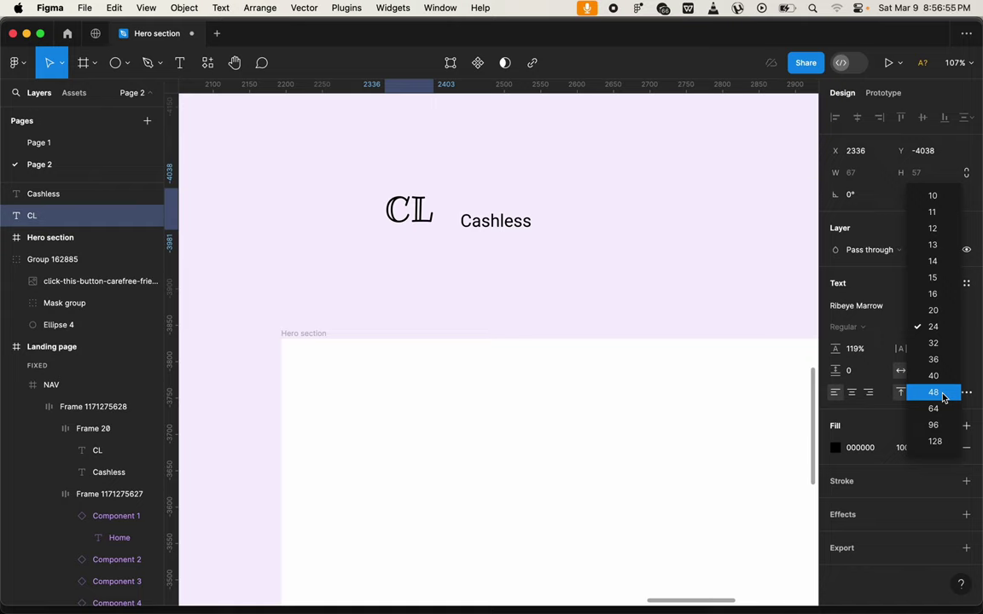
pyautogui.click(933, 377)
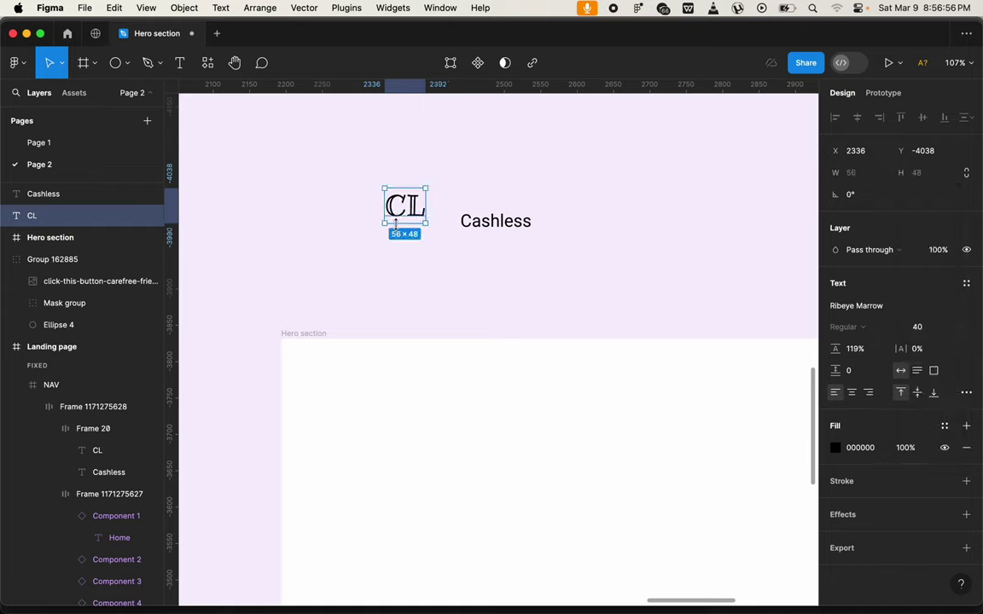
# Vertically centre CL and Cashless and wrap them in auto layout with a 20 gap
pyautogui.click(512, 222)
pyautogui.keyDown('shift'); pyautogui.click(413, 211); pyautogui.keyUp('shift')
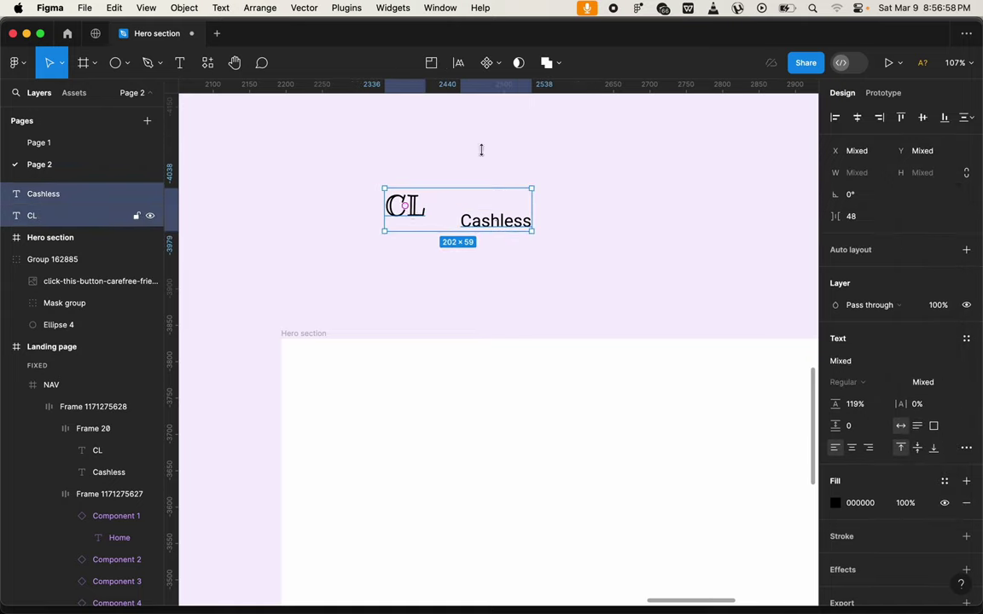
pyautogui.click(922, 116)
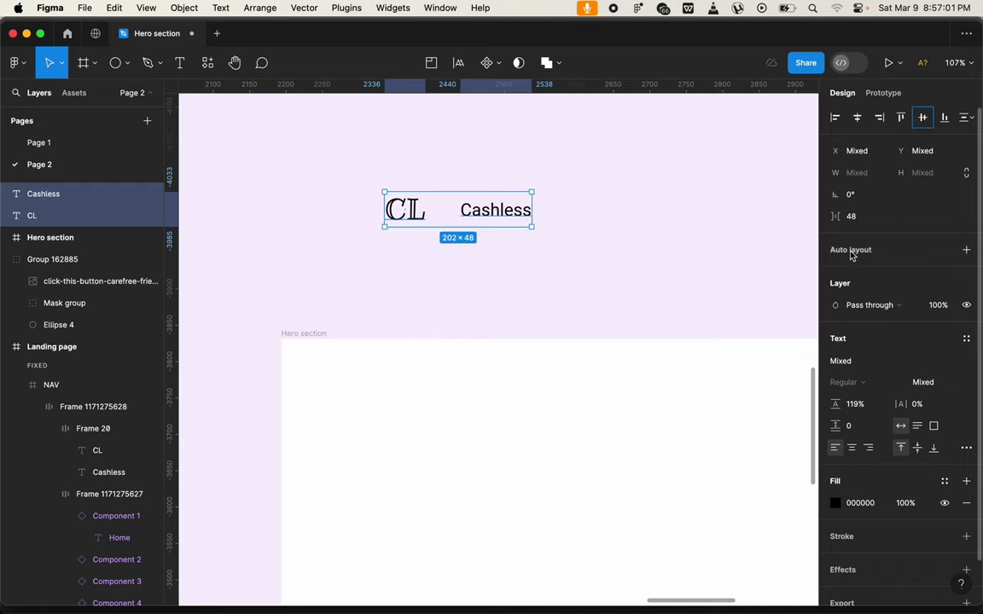
pyautogui.click(966, 252)
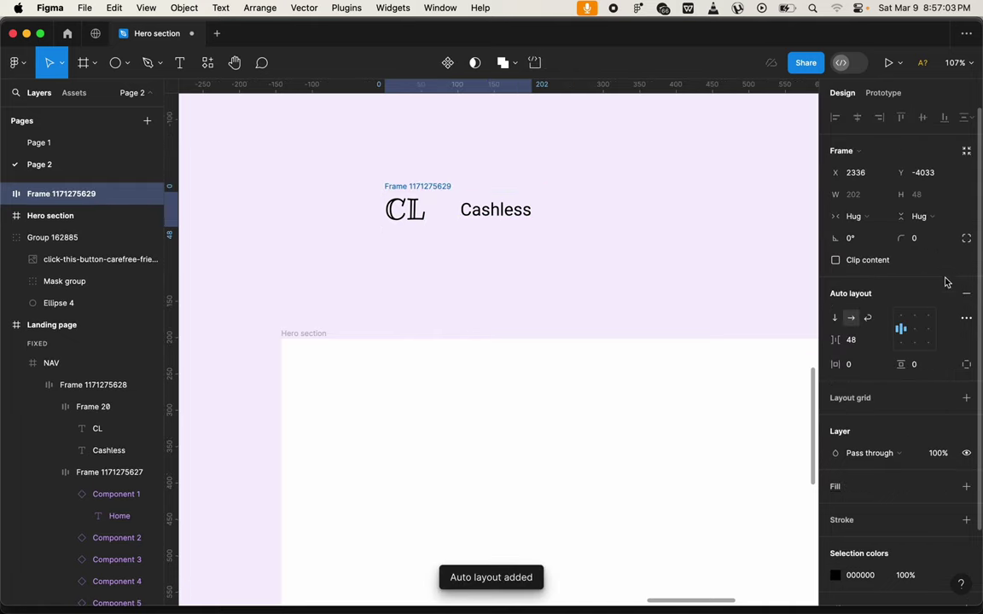
pyautogui.press('BackSpace')
pyautogui.press('BackSpace')
pyautogui.write('20')
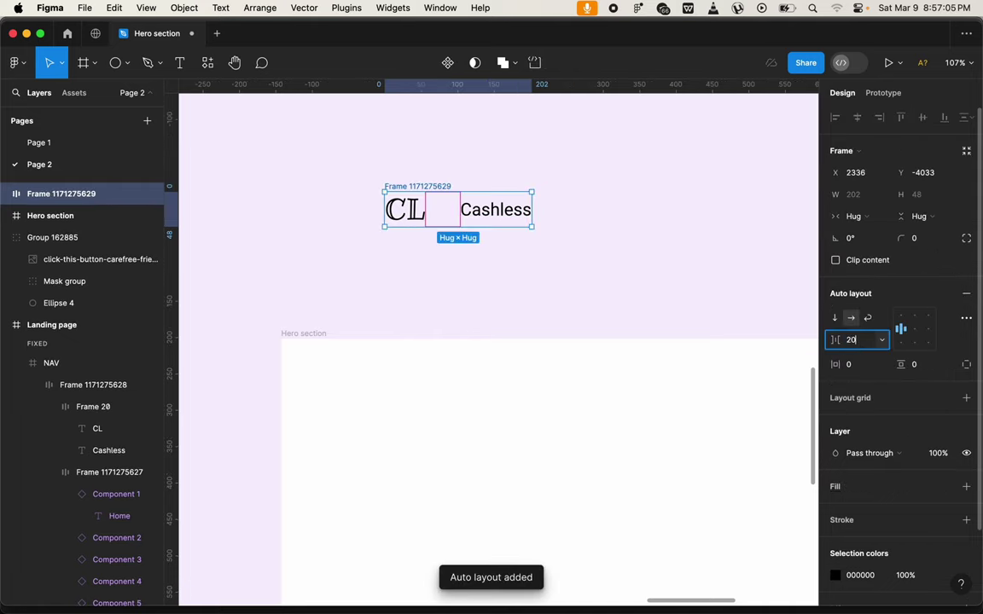
pyautogui.press('Return')
pyautogui.click(409, 320)
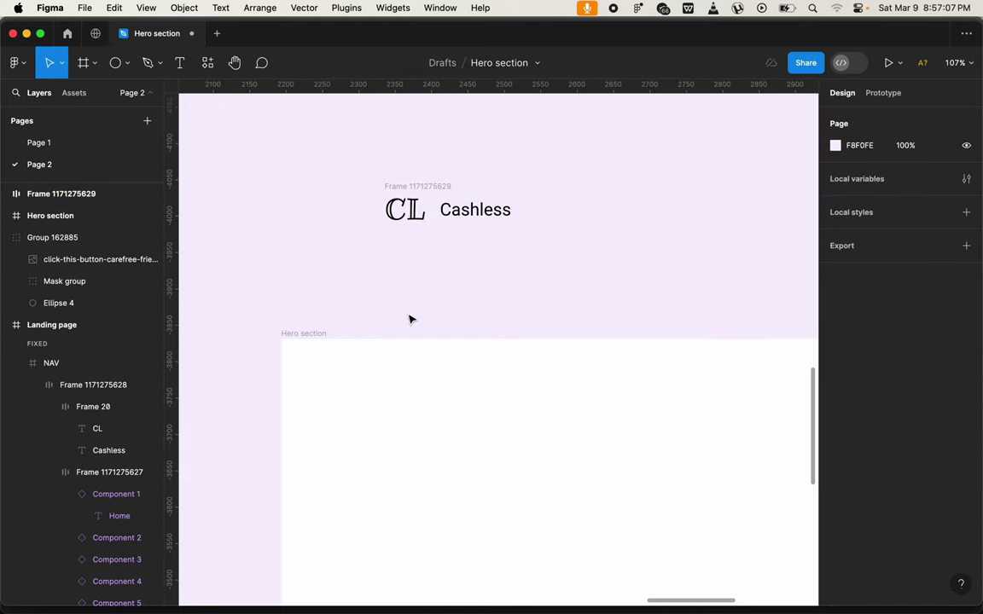
# Add 'Home' and 'About' nav texts side by side right of the logo
pyautogui.click(180, 63)
pyautogui.click(608, 195)
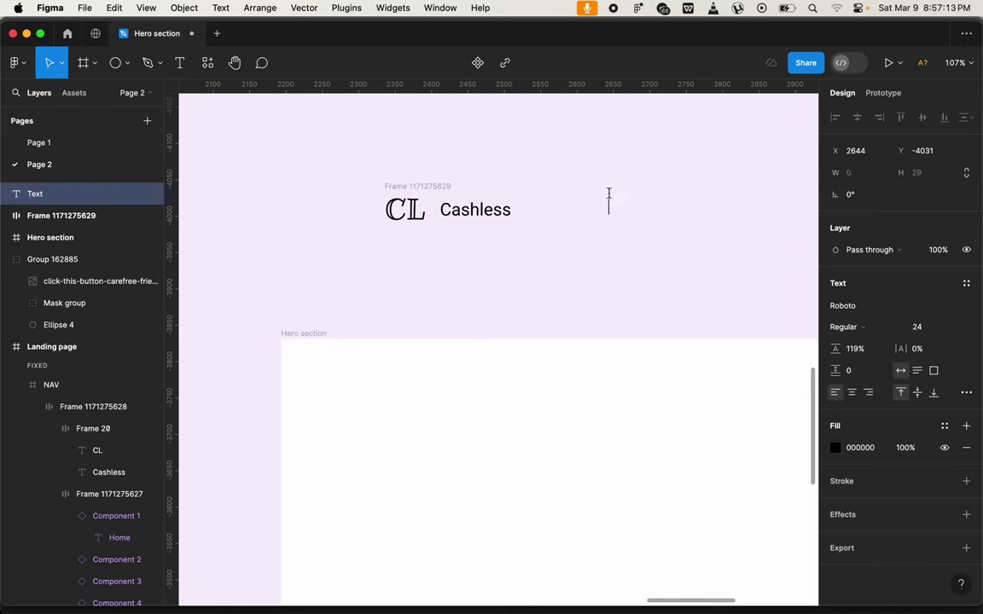
pyautogui.write('Home')
pyautogui.press('Escape')
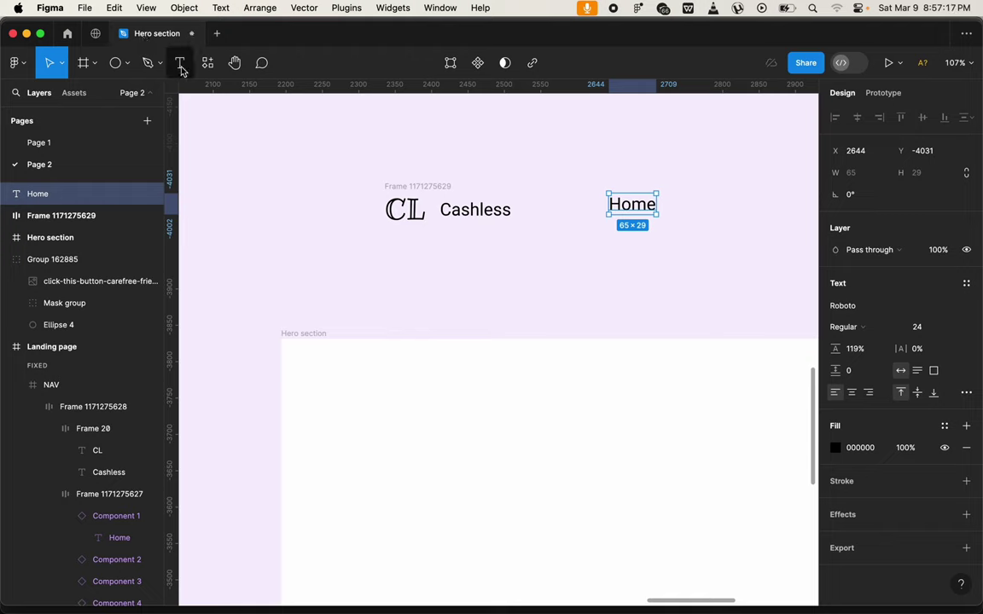
pyautogui.click(179, 63)
pyautogui.click(627, 241)
pyautogui.write('A')
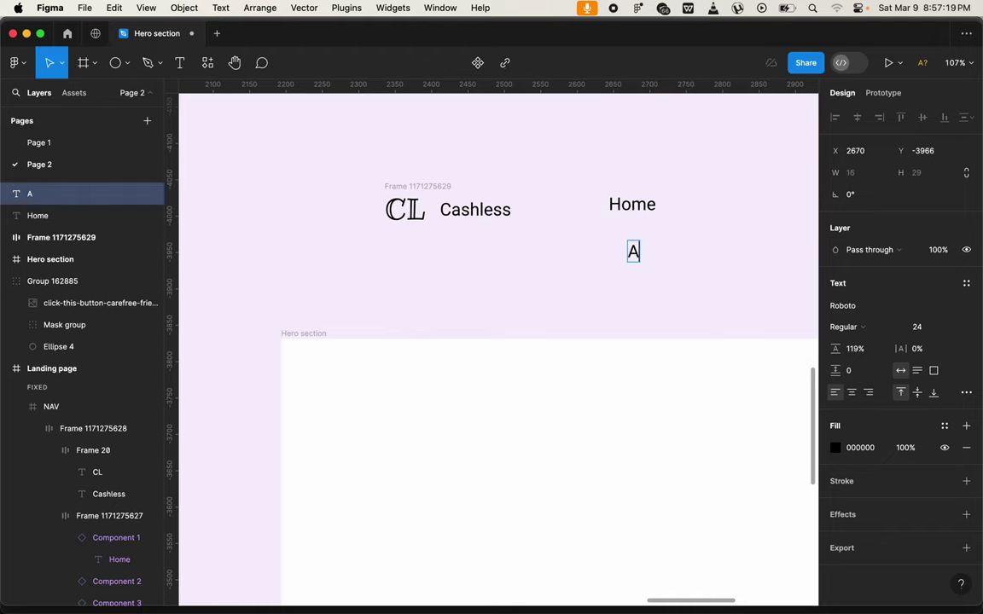
pyautogui.write('bout')
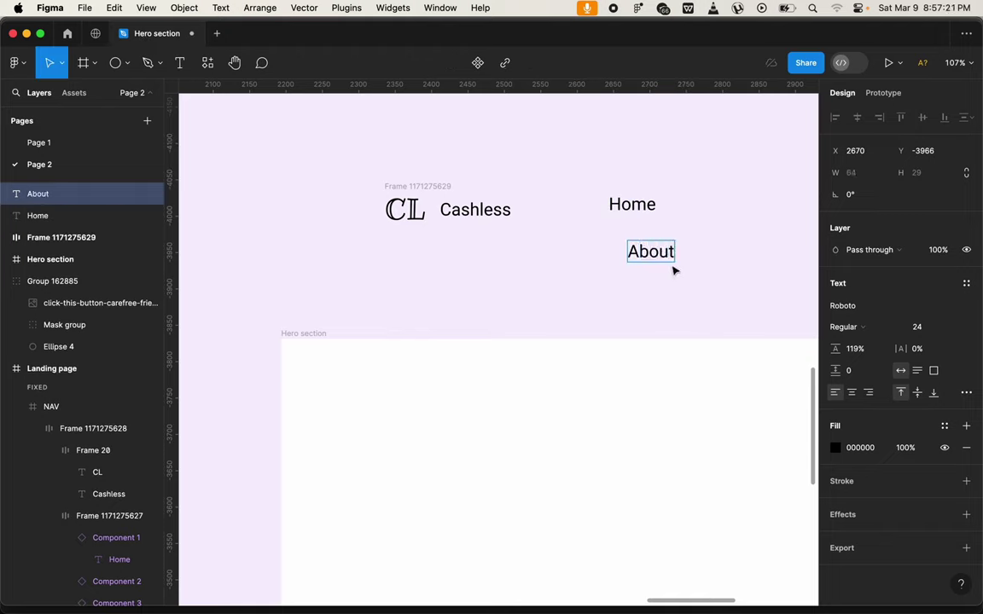
pyautogui.press('Escape')
pyautogui.hscroll(5, 676, 291)
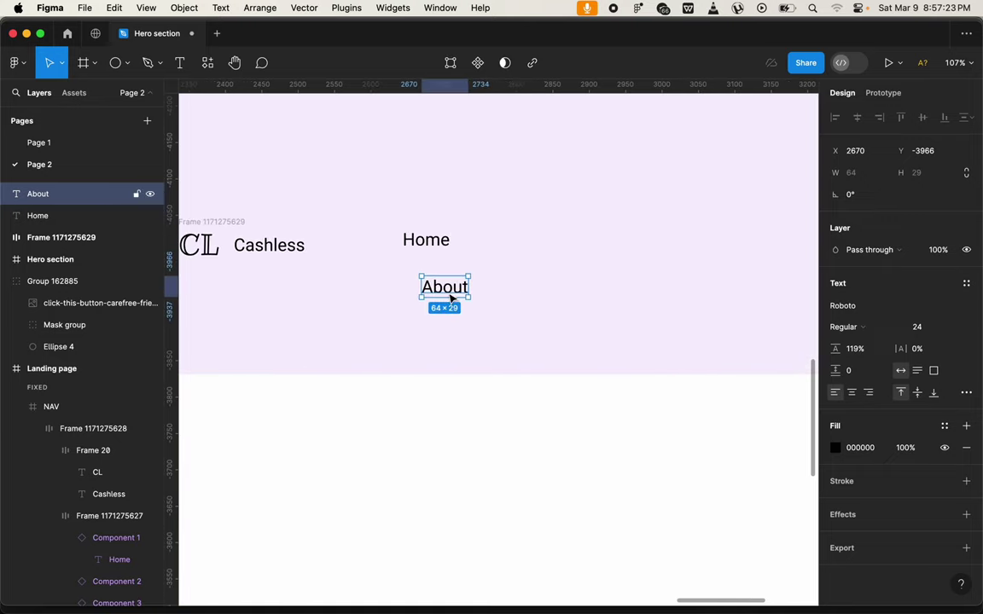
pyautogui.moveTo(452, 298); pyautogui.dragTo(504, 245)
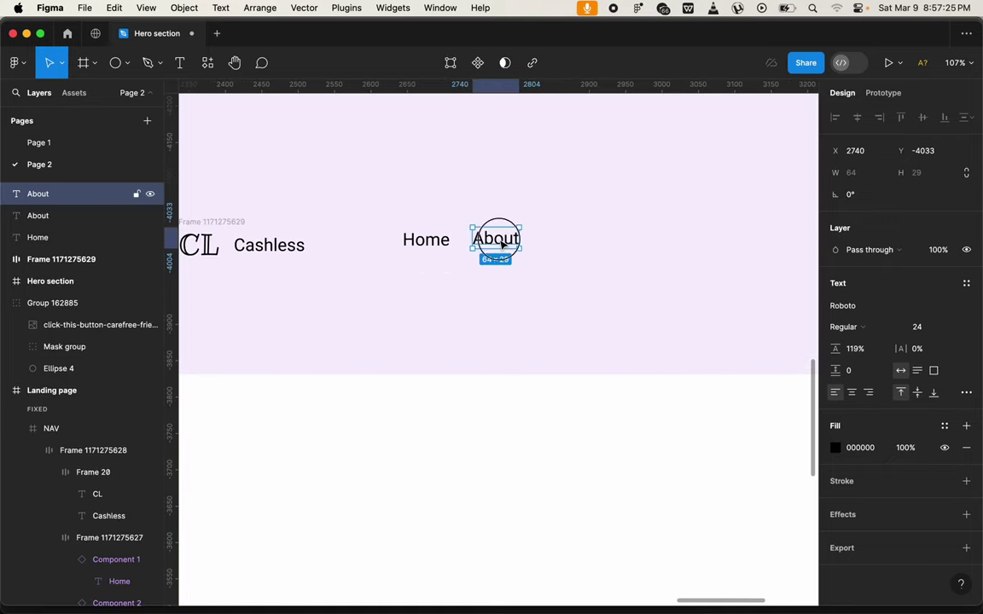
# Copy the About text into 'FAQ' and 'Contact us' links to its right
pyautogui.moveTo(504, 245); pyautogui.dragTo(559, 243)
pyautogui.doubleClick(562, 244)
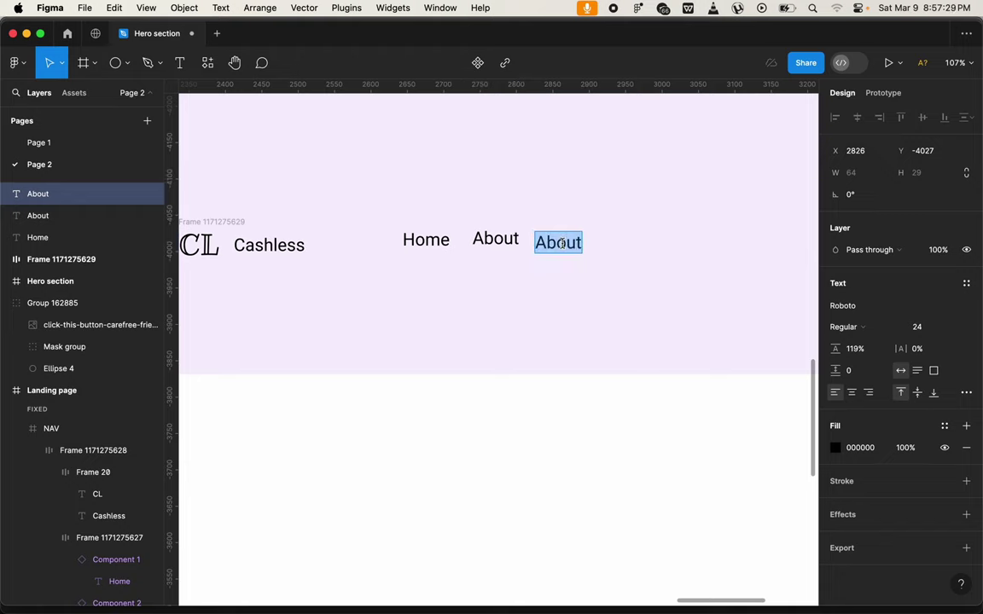
pyautogui.write('FAQ')
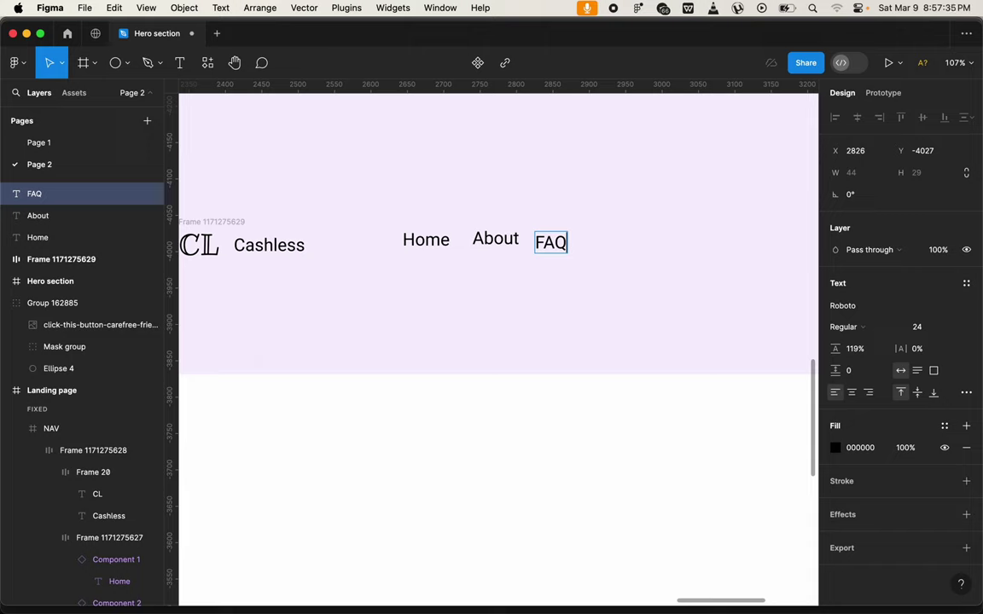
pyautogui.press('Escape')
pyautogui.press('super+d')
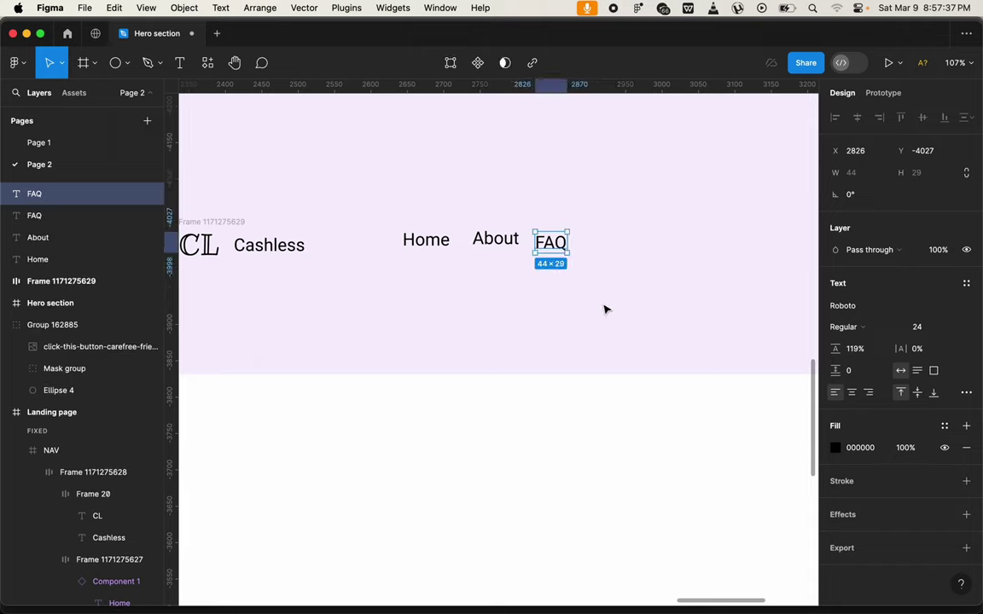
pyautogui.moveTo(555, 253); pyautogui.dragTo(609, 245)
pyautogui.doubleClick(609, 245)
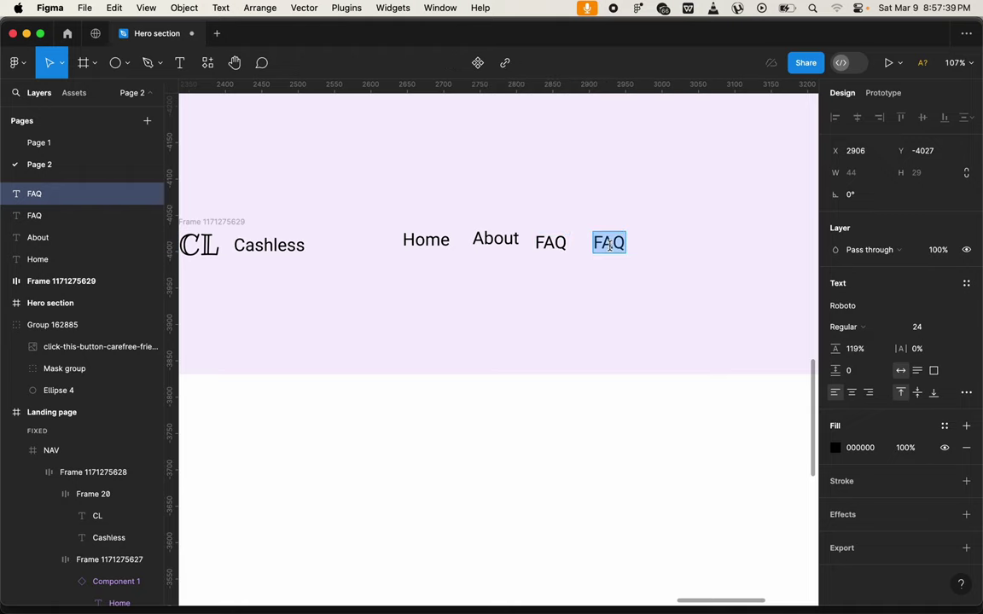
pyautogui.write('Contac')
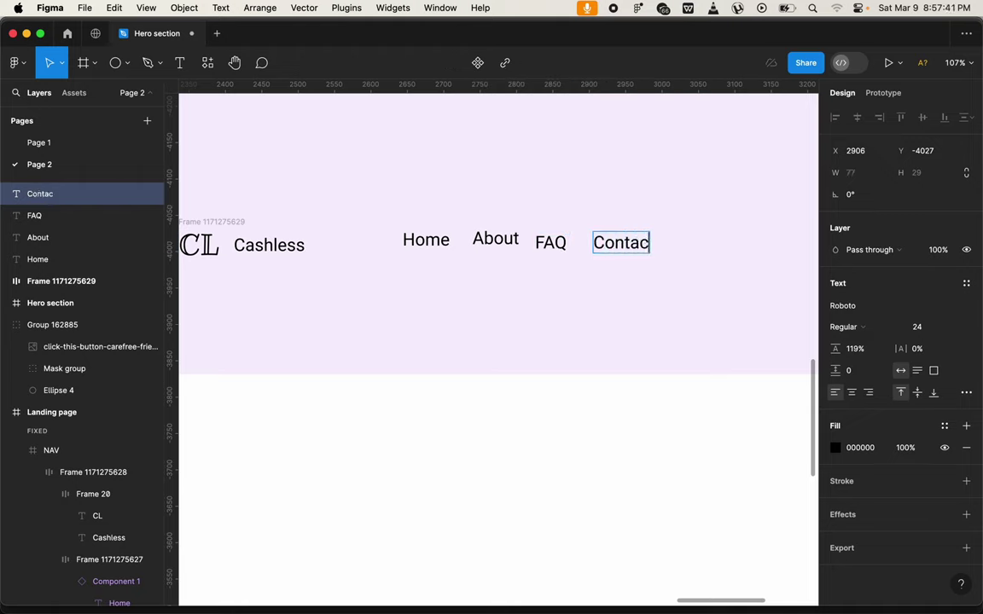
pyautogui.write('t u')
pyautogui.write('s')
pyautogui.press('Escape')
# Duplicate Contact us into a 'Get started' link at the end of the row
pyautogui.press('super+d')
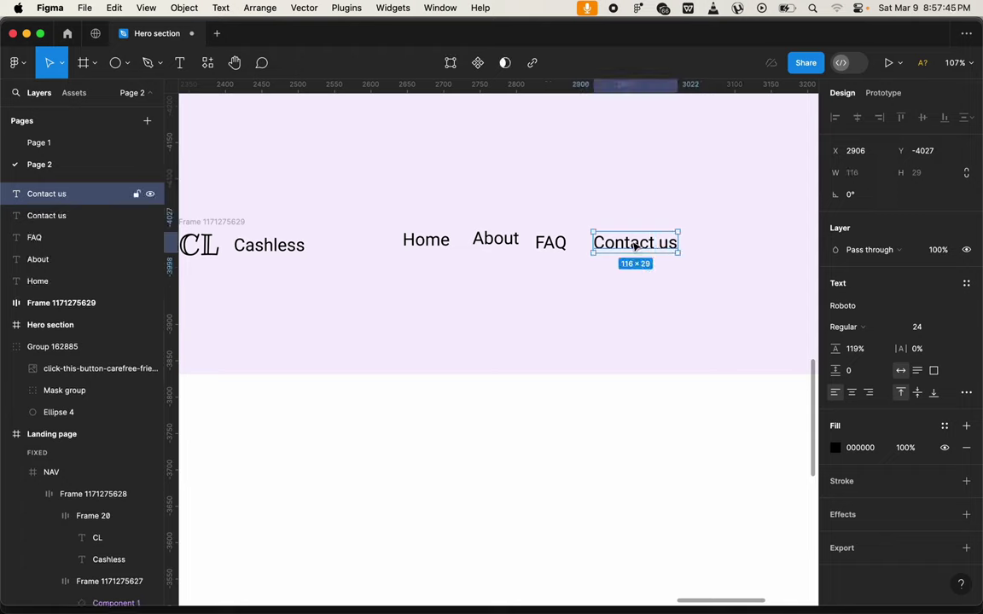
pyautogui.moveTo(634, 256); pyautogui.dragTo(736, 248)
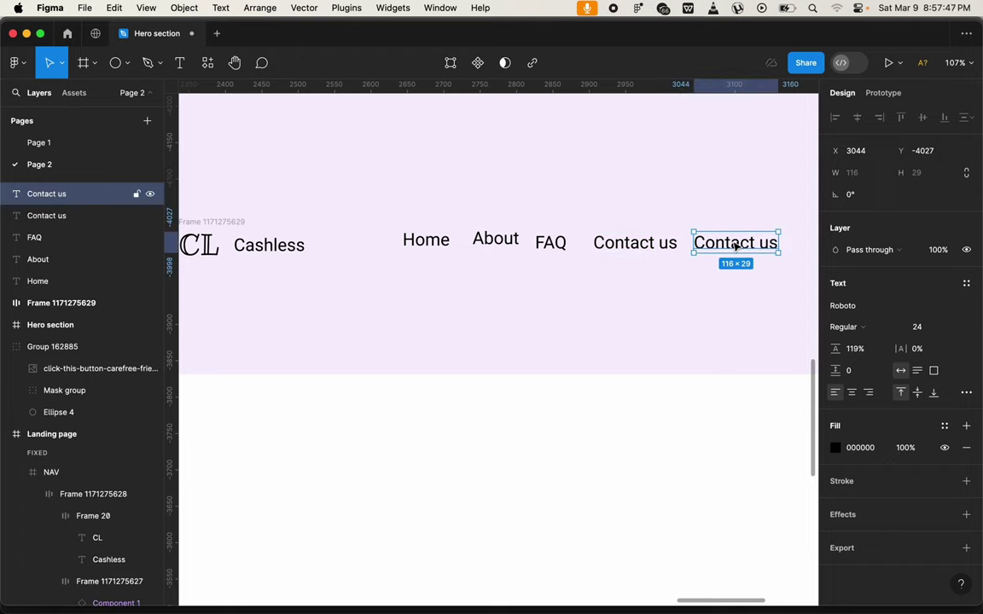
pyautogui.doubleClick(735, 244)
pyautogui.write('Get')
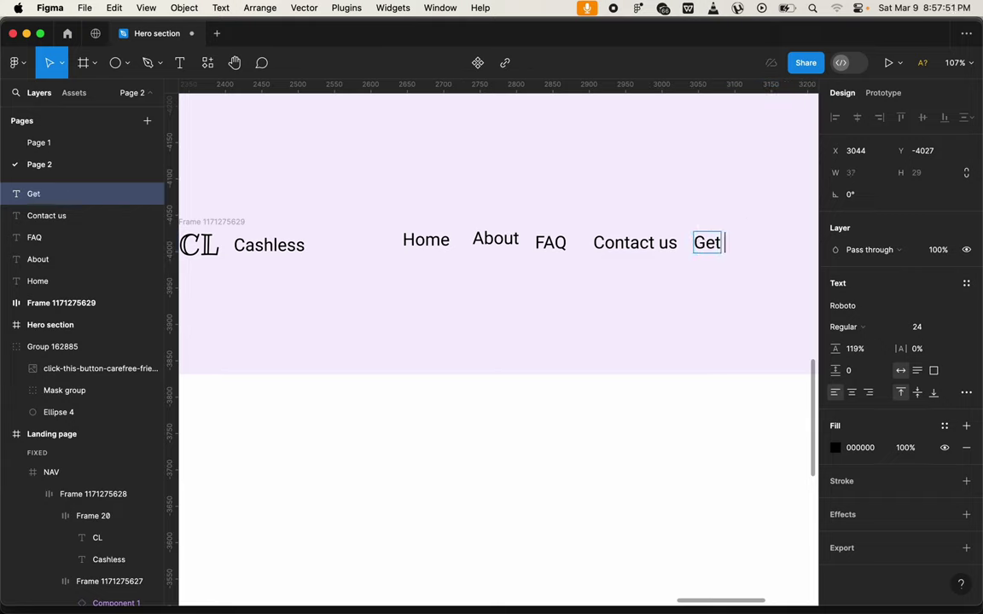
pyautogui.write(' starte')
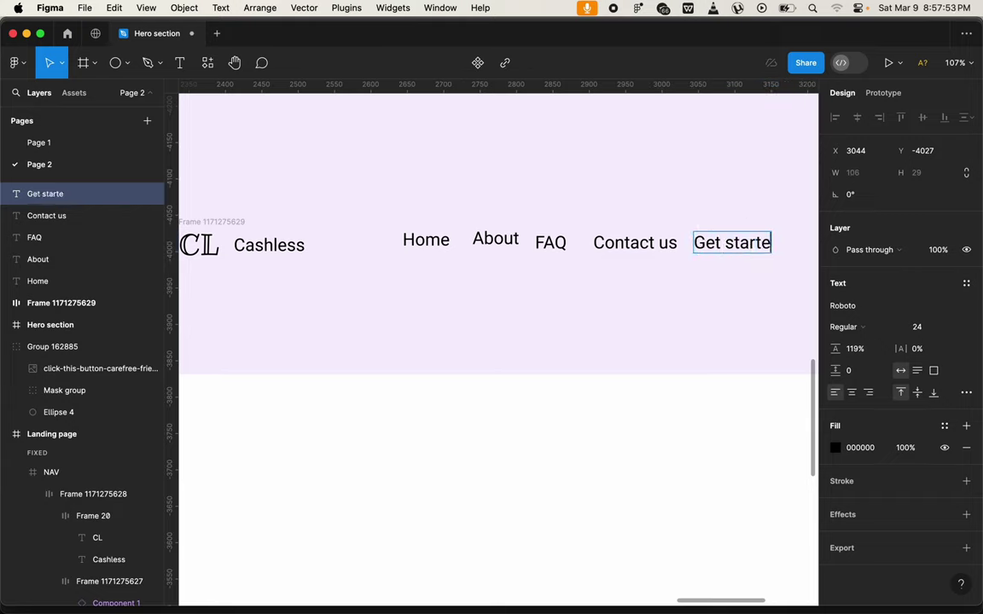
pyautogui.write('d')
pyautogui.press('Escape')
pyautogui.hscroll(-1, 758, 305)
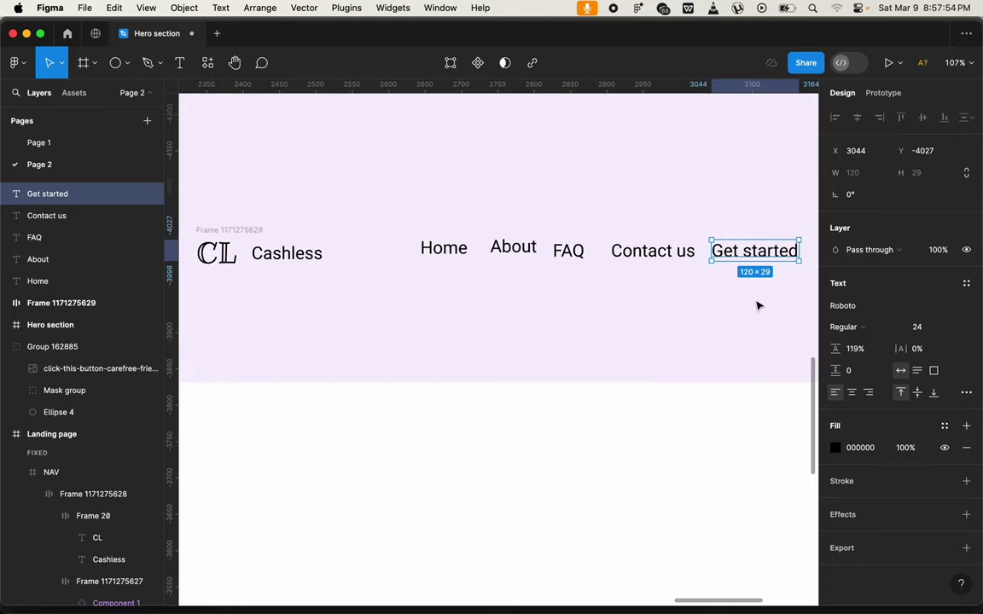
# Wrap each of the five nav texts in its own auto-layout frame
pyautogui.click(454, 252)
pyautogui.hotkey('shift', 'a')
pyautogui.click(513, 249)
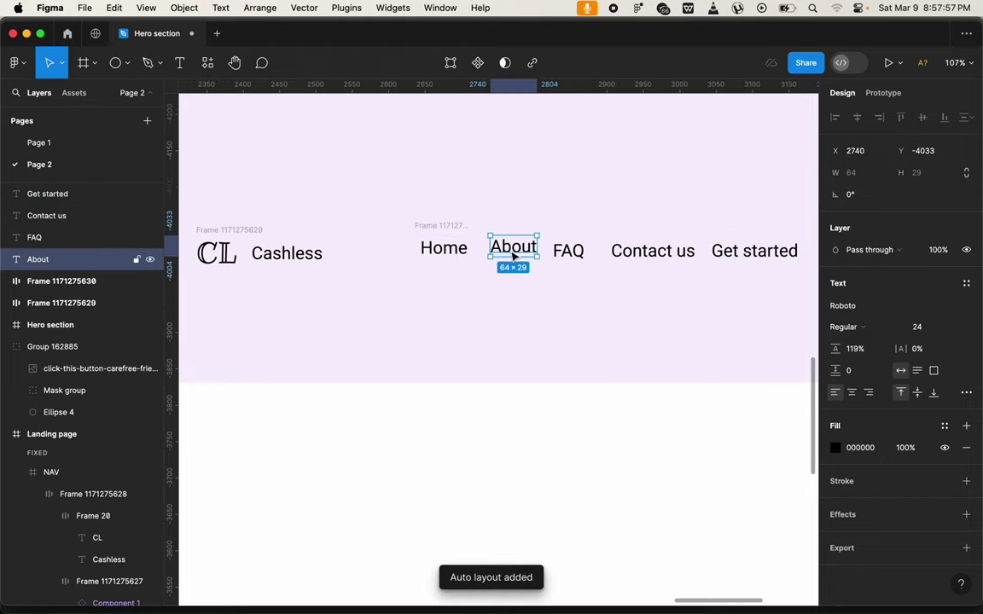
pyautogui.hotkey('shift', 'a')
pyautogui.click(567, 253)
pyautogui.hotkey('shift', 'a')
pyautogui.click(638, 254)
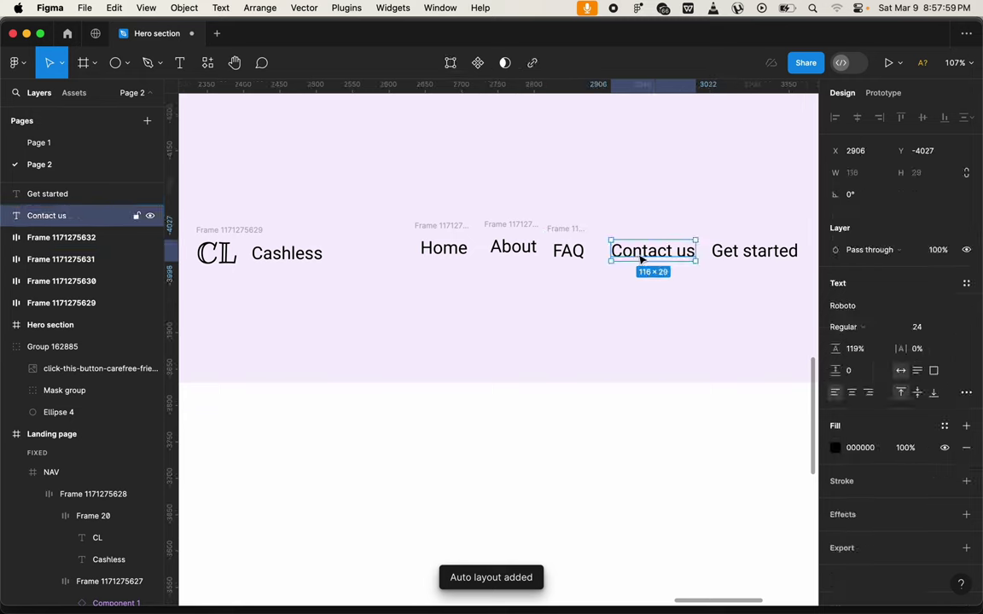
pyautogui.hotkey('shift', 'a')
pyautogui.click(754, 261)
pyautogui.hotkey('shift', 'a')
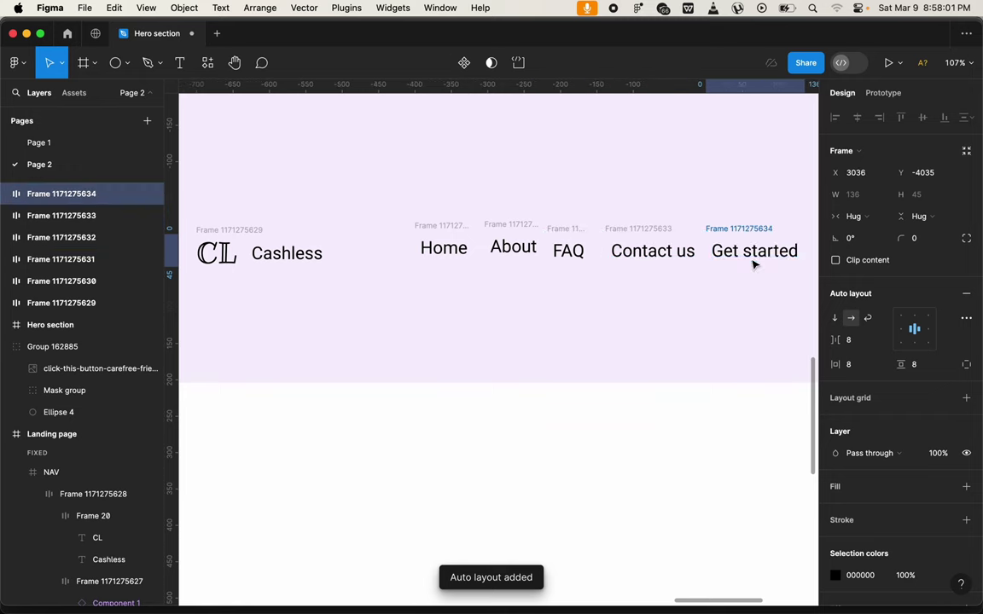
# Vertically centre the Home, About, FAQ and Contact us frames and nudge them left
pyautogui.click(642, 228)
pyautogui.keyDown('shift'); pyautogui.click(563, 228); pyautogui.keyUp('shift')
pyautogui.keyDown('shift'); pyautogui.click(516, 226); pyautogui.keyUp('shift')
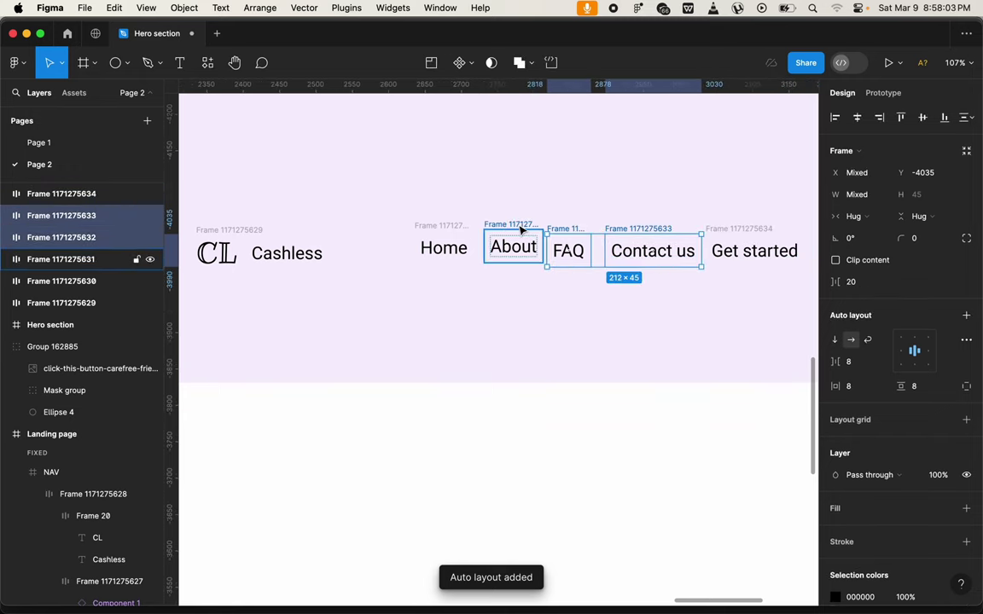
pyautogui.keyDown('shift'); pyautogui.click(444, 226); pyautogui.keyUp('shift')
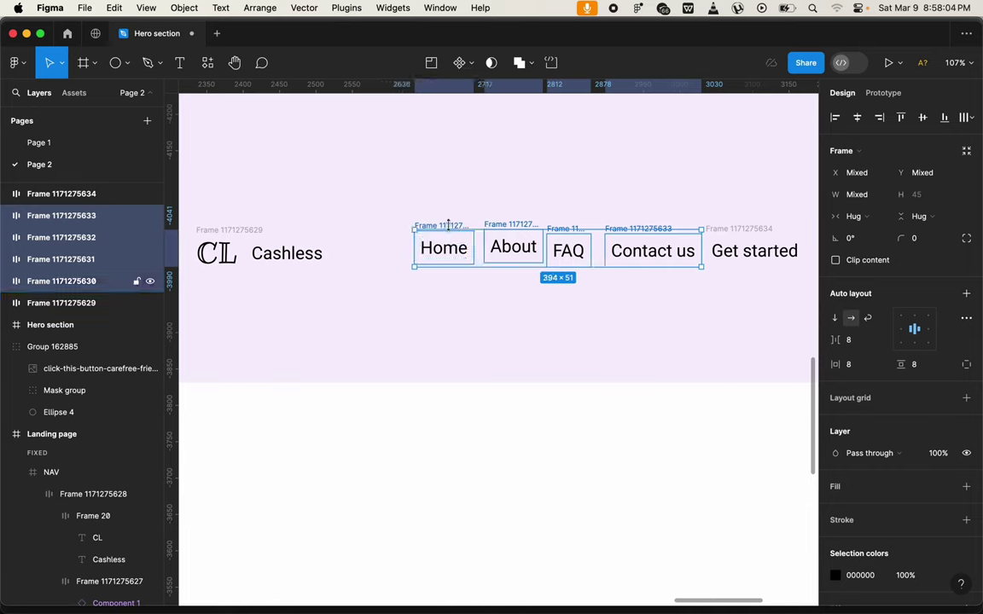
pyautogui.click(922, 117)
pyautogui.click(654, 248)
pyautogui.moveTo(653, 248); pyautogui.dragTo(606, 246)
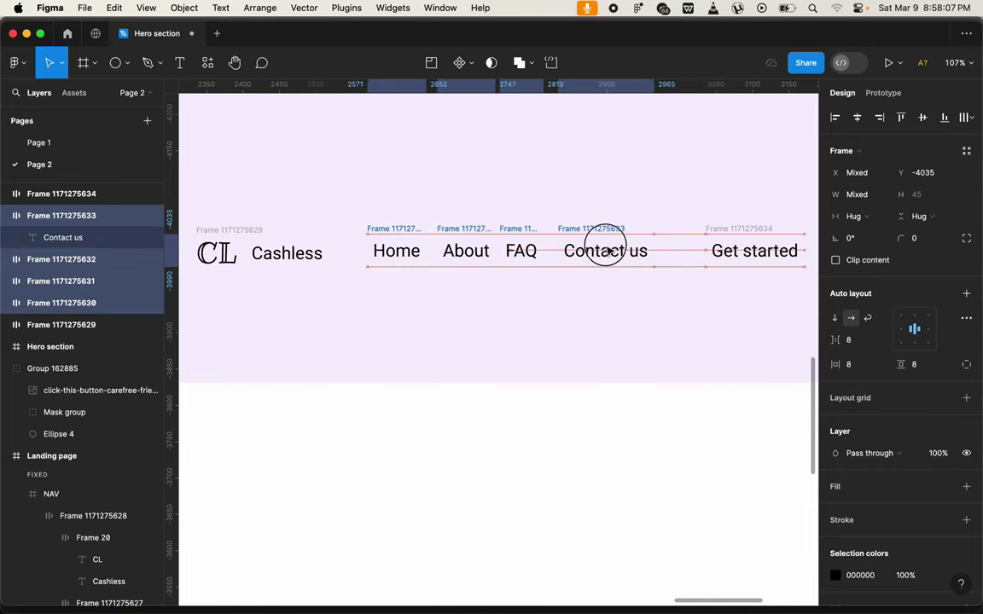
# Make the Get started text colour white FFFFFF
pyautogui.click(741, 238)
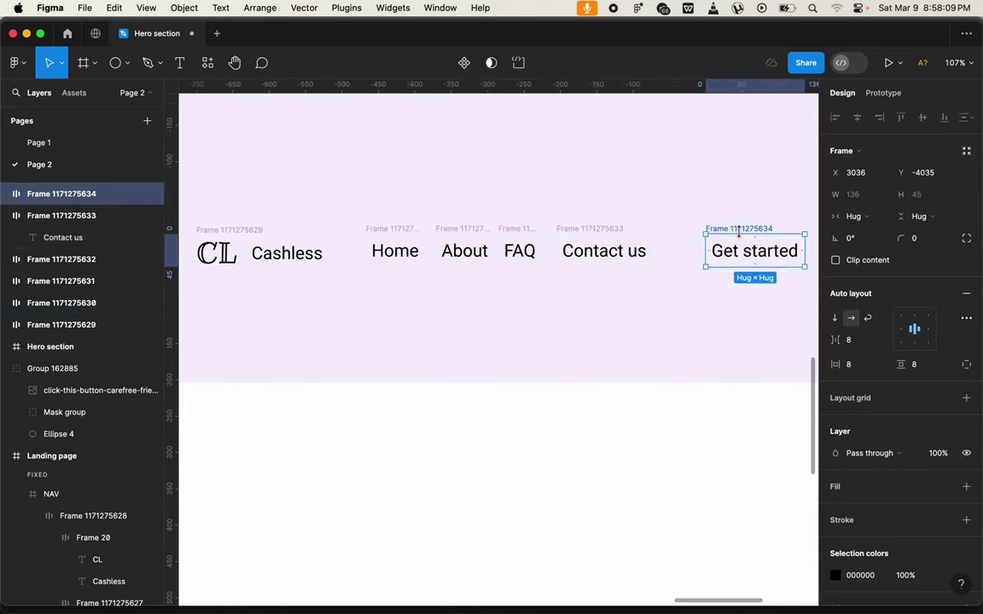
pyautogui.hscroll(2, 742, 235)
pyautogui.scroll(-2, 917, 515)
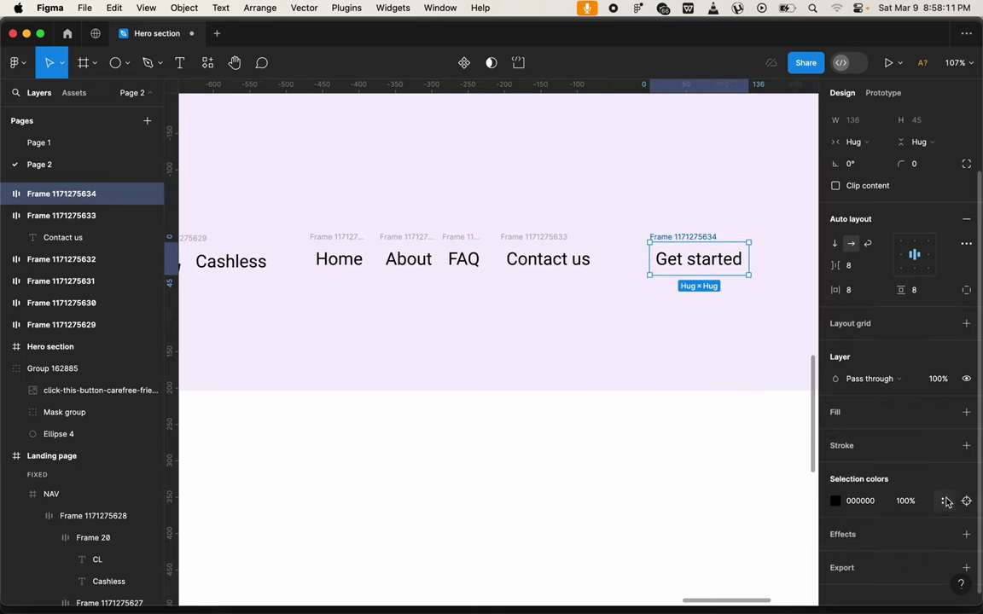
pyautogui.click(835, 500)
pyautogui.moveTo(739, 353); pyautogui.dragTo(616, 230)
pyautogui.hscroll(5, 614, 231)
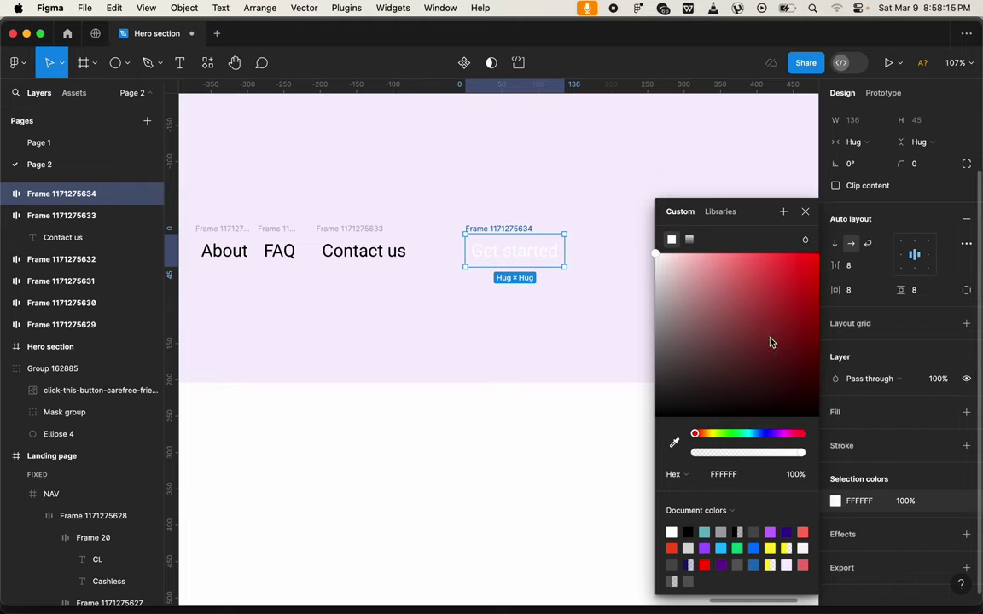
# Give the Get started button a black 000000 fill and corner radius 50
pyautogui.click(966, 412)
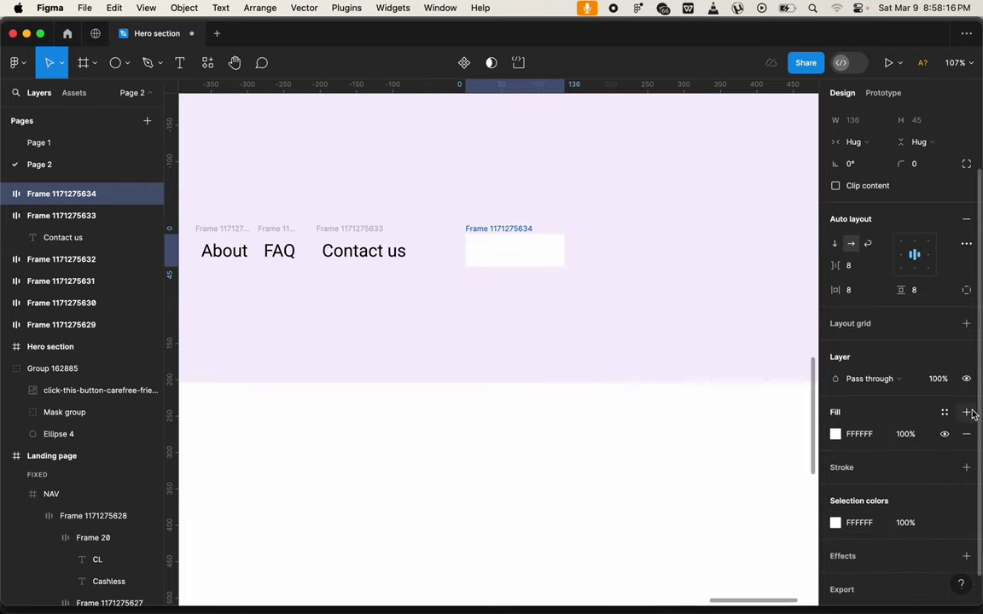
pyautogui.click(834, 433)
pyautogui.moveTo(727, 342); pyautogui.dragTo(627, 442)
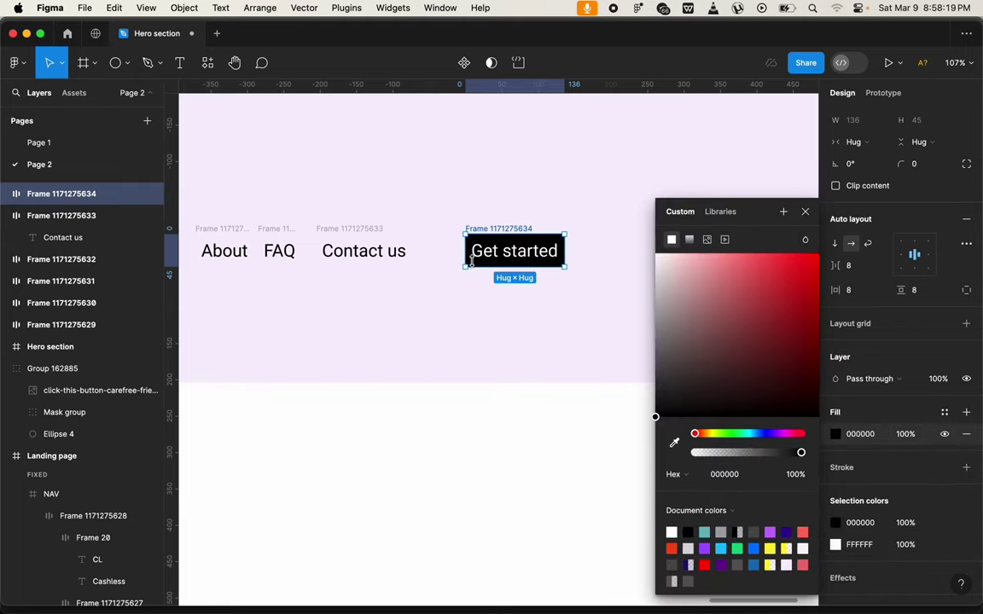
pyautogui.click(898, 163)
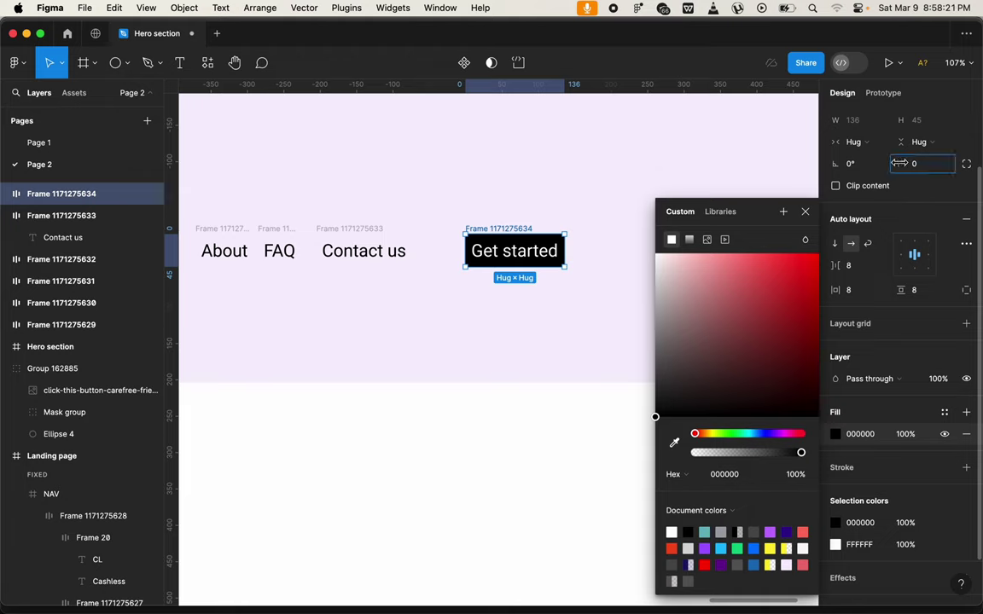
pyautogui.write('10')
pyautogui.press('Return')
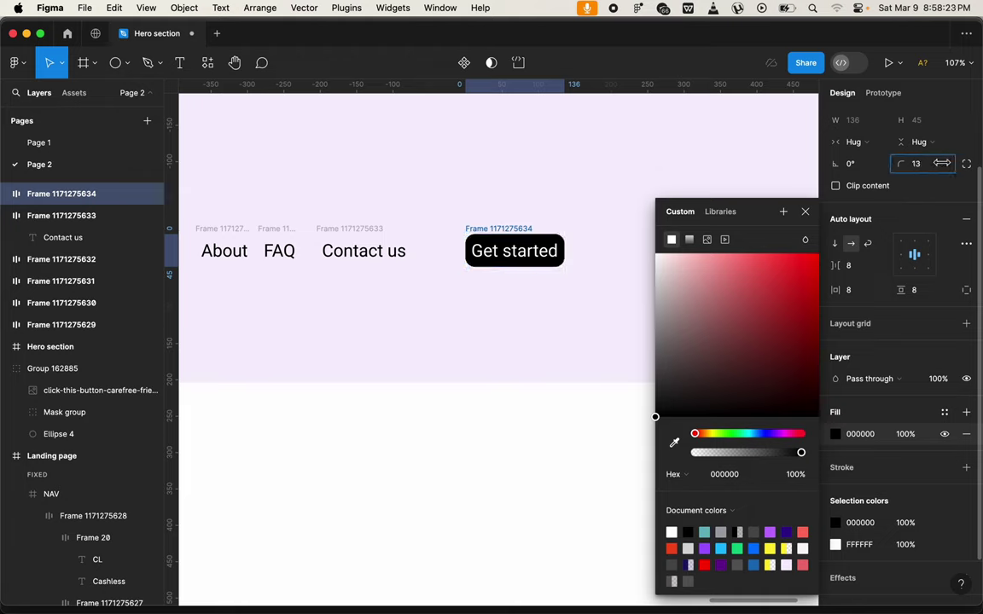
pyautogui.moveTo(899, 163); pyautogui.dragTo(890, 163)
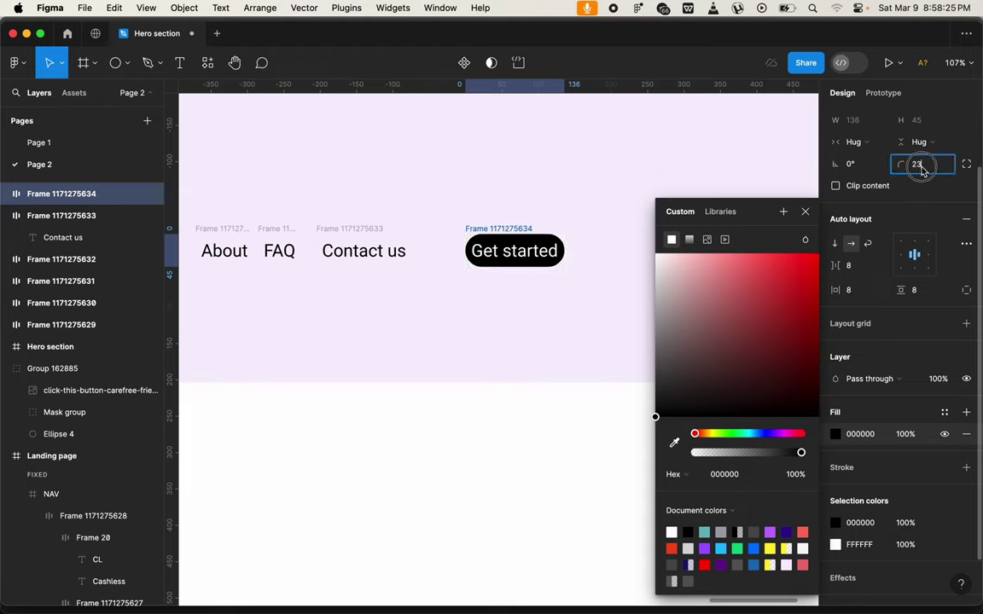
pyautogui.click(919, 164)
pyautogui.write('50')
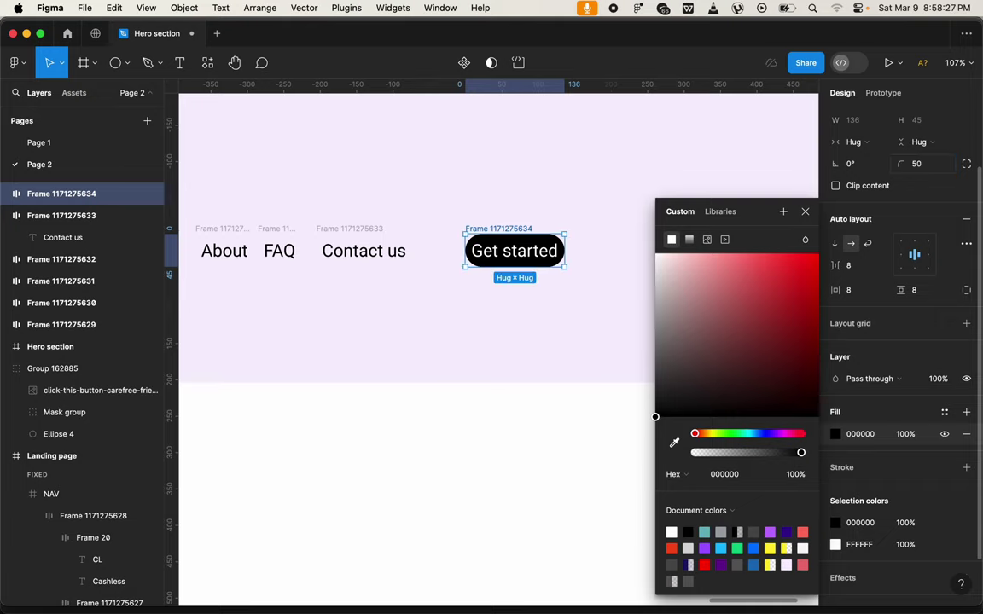
pyautogui.click(586, 193)
pyautogui.scroll(-3, 586, 194)
# Nudge the CL Cashless logo slightly left
pyautogui.hscroll(-2, 586, 194)
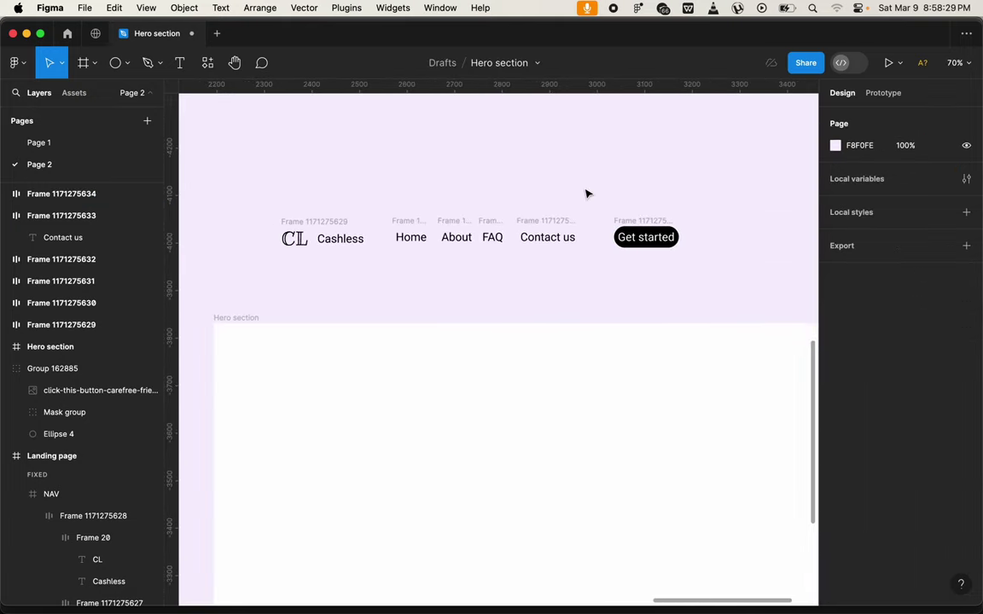
pyautogui.click(323, 220)
pyautogui.moveTo(322, 220); pyautogui.dragTo(302, 220)
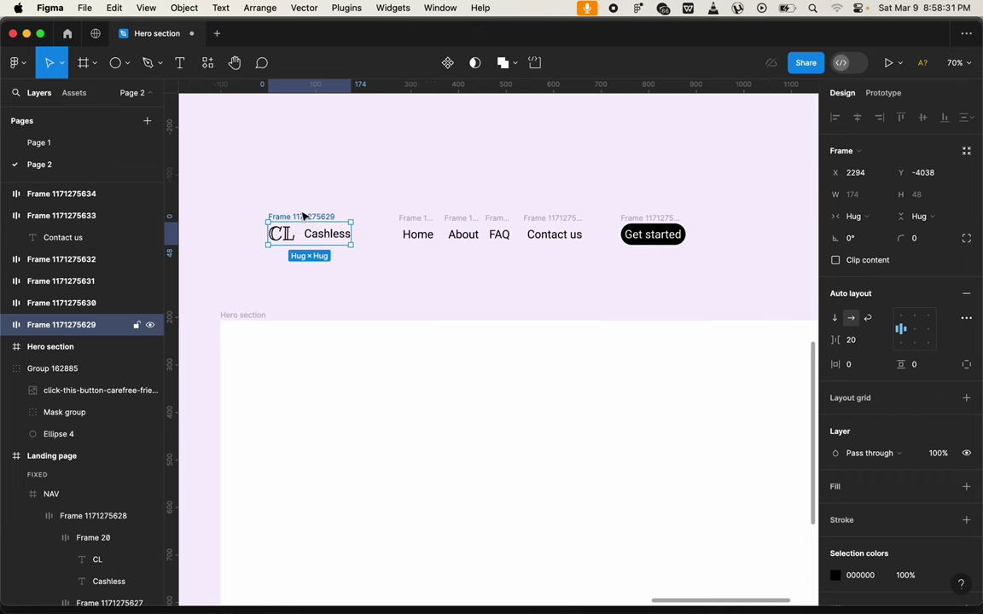
# Add an 8-column layout grid to Hero section with margin 100 and gutter 20
pyautogui.click(250, 320)
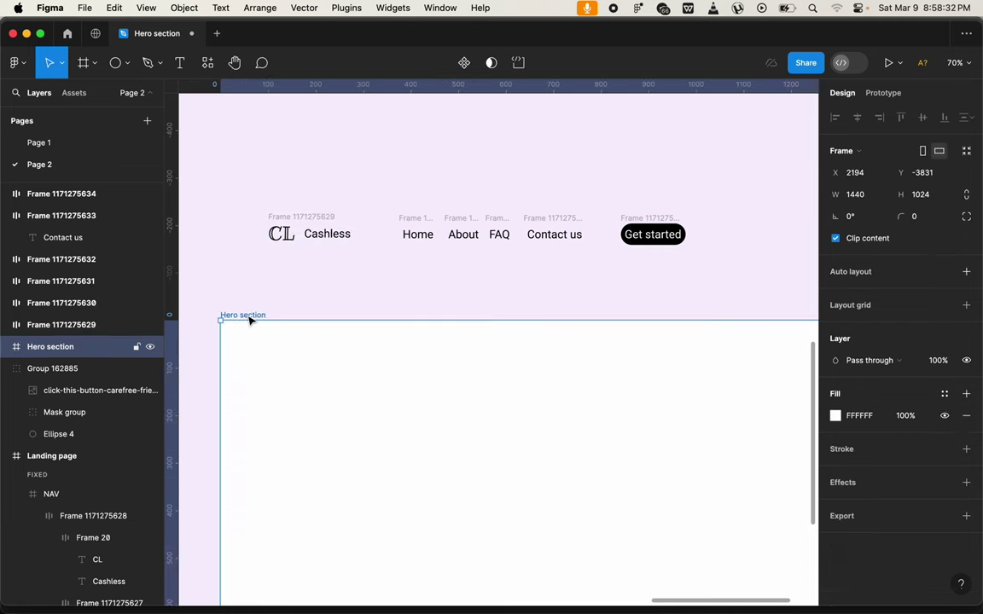
pyautogui.click(966, 305)
pyautogui.click(837, 327)
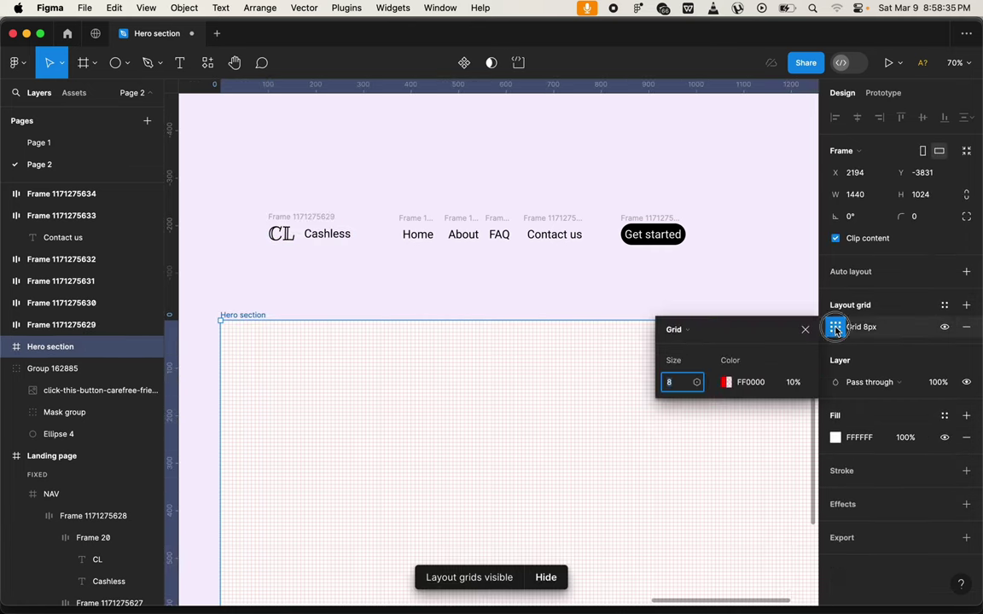
pyautogui.click(695, 329)
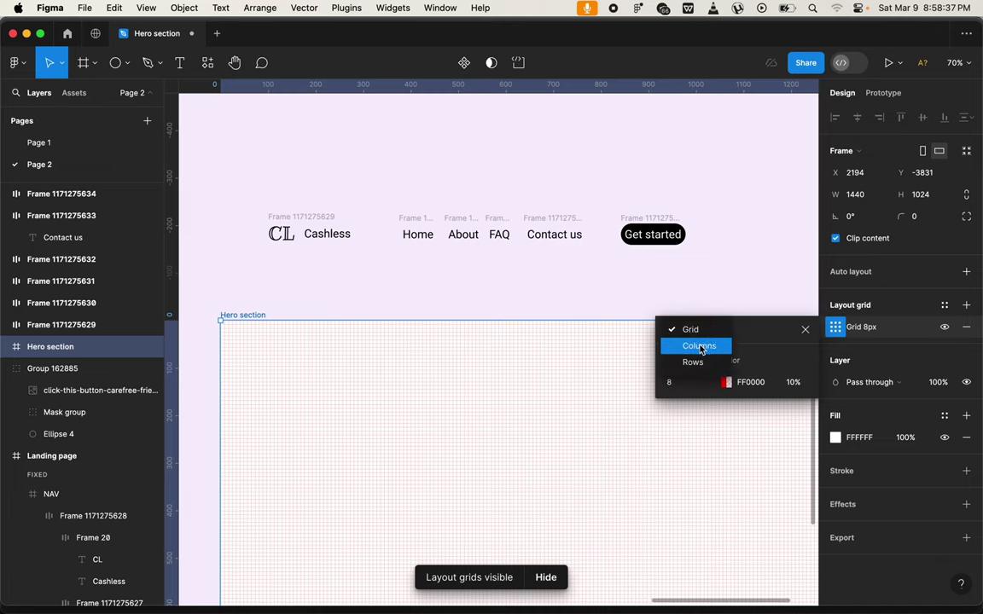
pyautogui.click(698, 346)
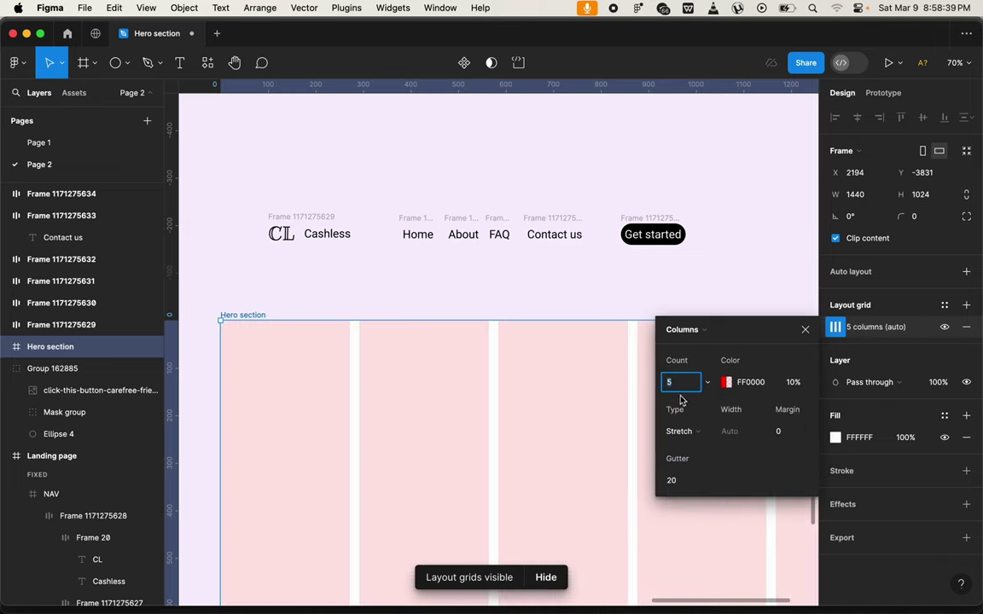
pyautogui.write('8')
pyautogui.press('Return')
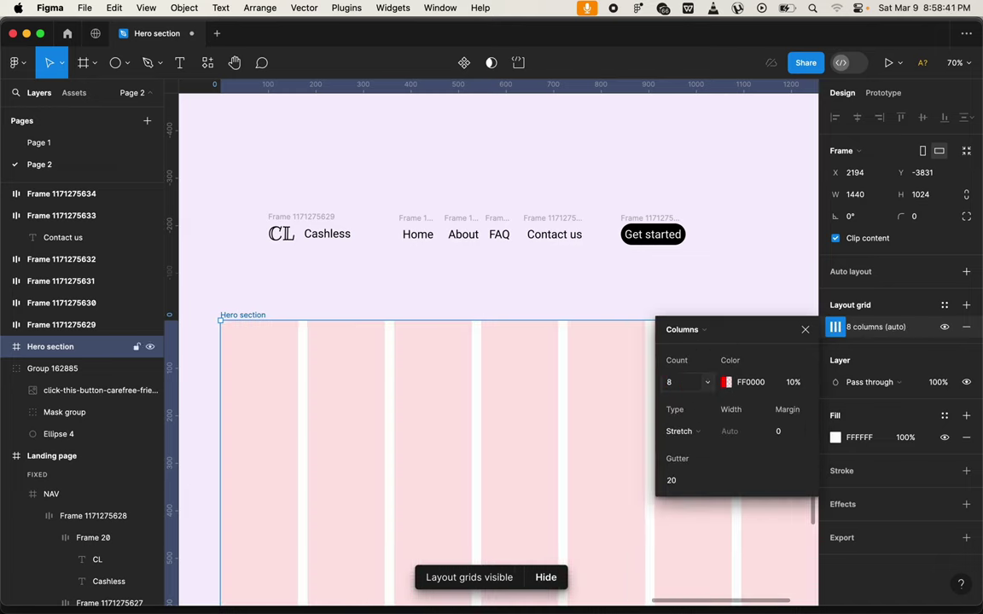
pyautogui.click(787, 437)
pyautogui.write('00')
pyautogui.press('Return')
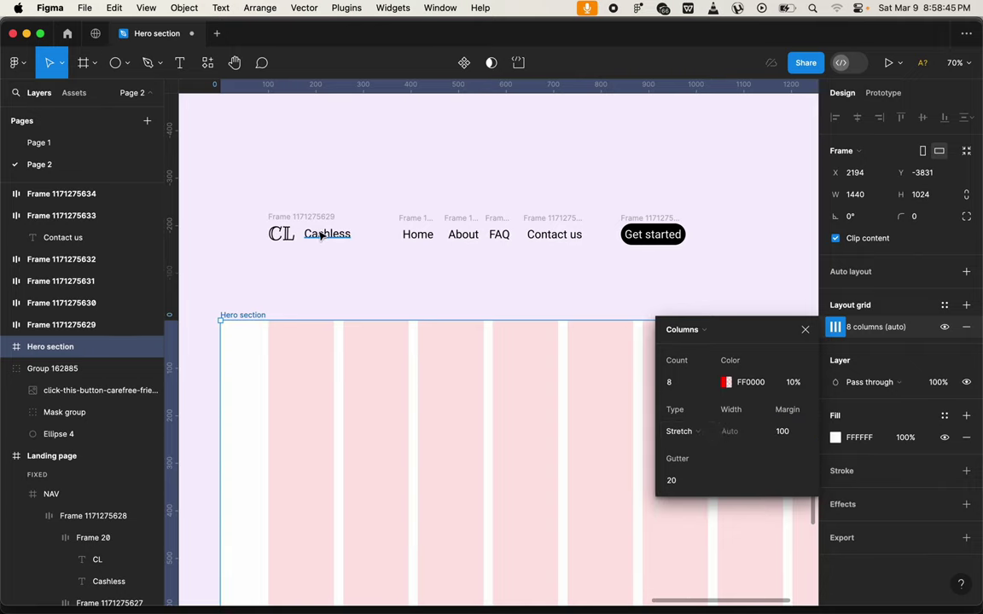
pyautogui.click(320, 215)
# Move the CL Cashless logo and the five nav items into the Hero section frame
pyautogui.moveTo(323, 218); pyautogui.dragTo(318, 335)
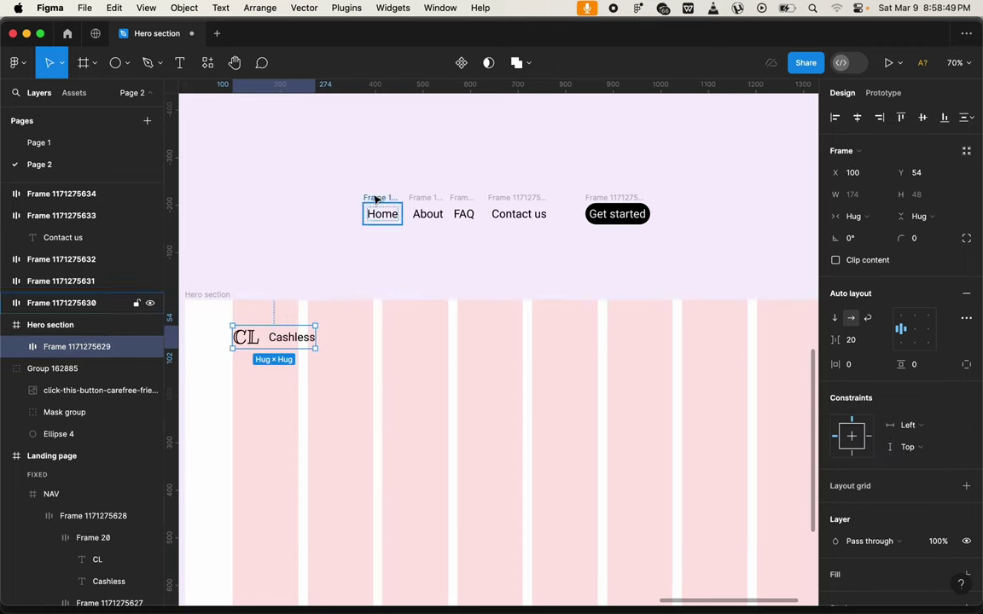
pyautogui.moveTo(338, 176); pyautogui.dragTo(574, 269)
pyautogui.moveTo(625, 246); pyautogui.dragTo(290, 167)
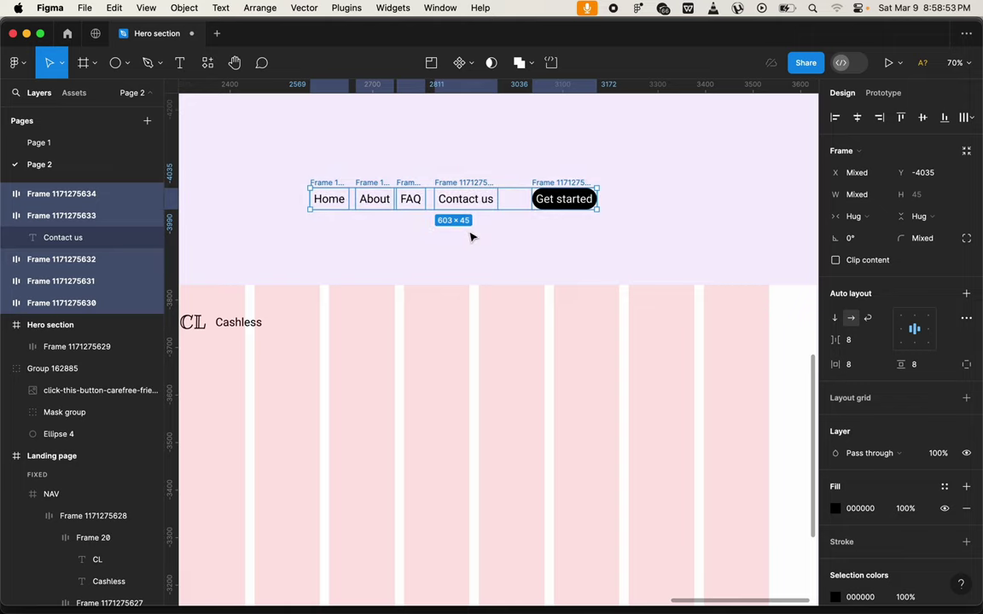
pyautogui.moveTo(504, 198)
pyautogui.mouseDown()
pyautogui.moveTo(651, 331)
pyautogui.moveTo(682, 331)
pyautogui.mouseUp()
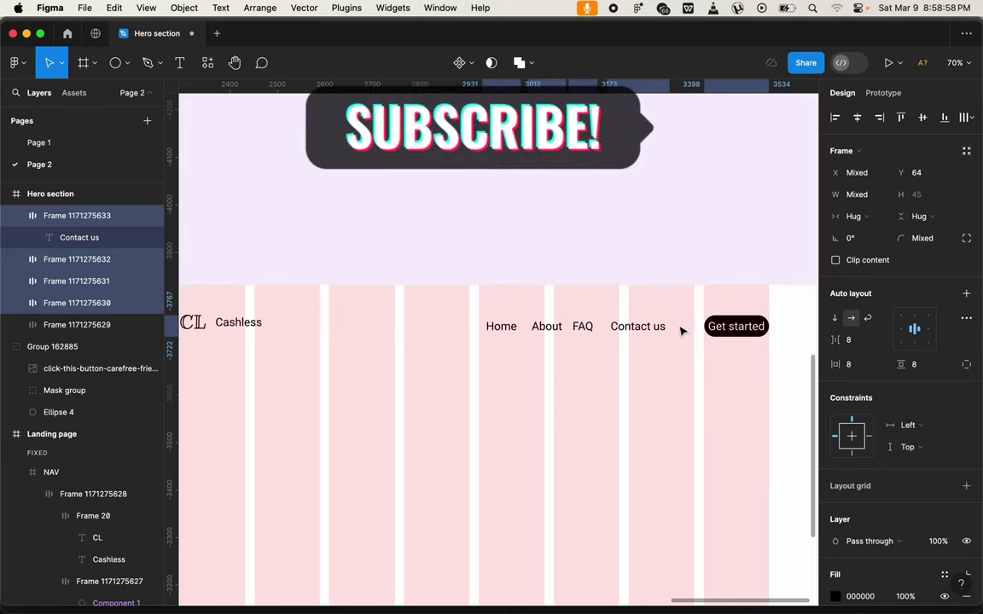
# Wrap the five nav items in one auto-layout row with a 40 gap, aligned to the right margin
pyautogui.rightClick(682, 331)
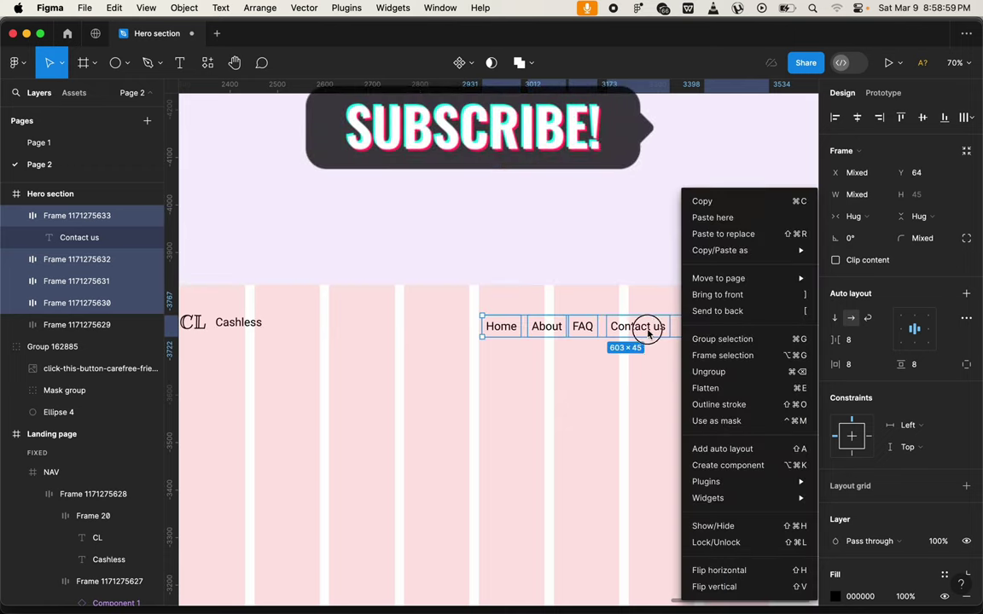
pyautogui.click(649, 331)
pyautogui.keyDown('shift'); pyautogui.click(585, 327); pyautogui.keyUp('shift')
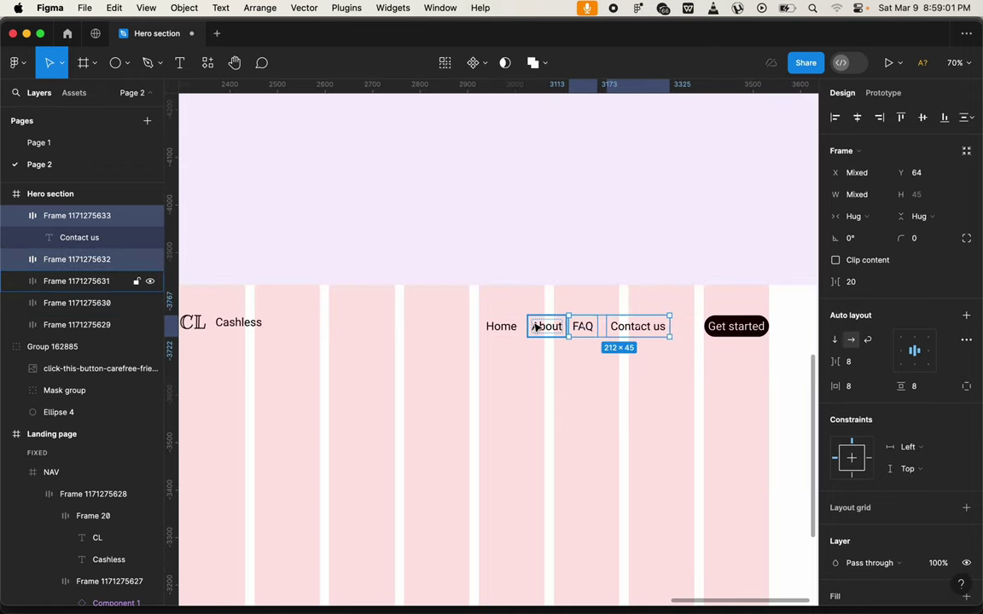
pyautogui.keyDown('shift'); pyautogui.click(546, 327); pyautogui.keyUp('shift')
pyautogui.keyDown('shift'); pyautogui.click(502, 328); pyautogui.keyUp('shift')
pyautogui.keyDown('shift'); pyautogui.click(746, 332); pyautogui.keyUp('shift')
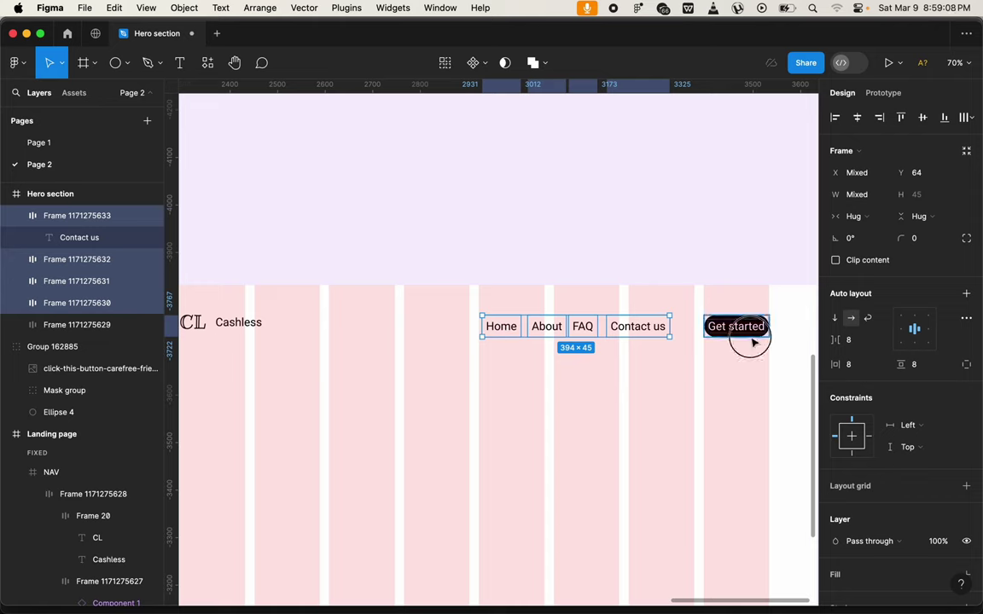
pyautogui.hotkey('shift', 'a')
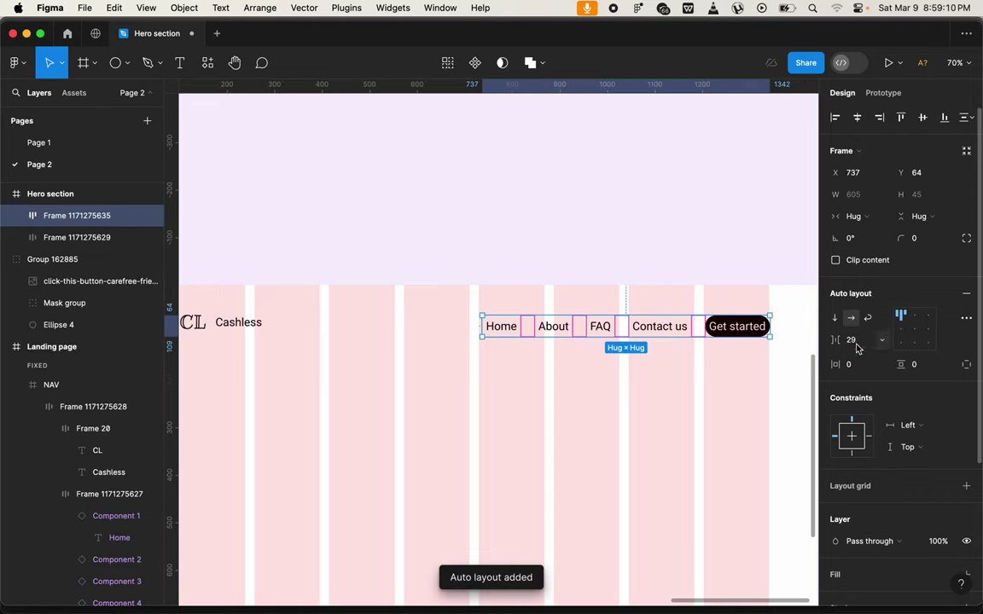
pyautogui.click(855, 344)
pyautogui.write('0')
pyautogui.press('Return')
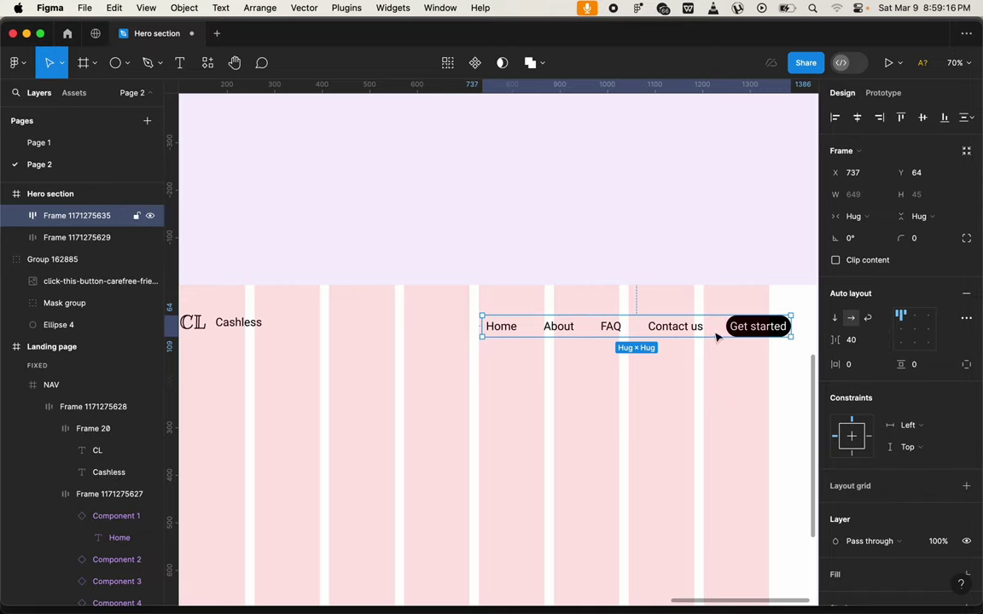
pyautogui.moveTo(722, 326); pyautogui.dragTo(698, 329)
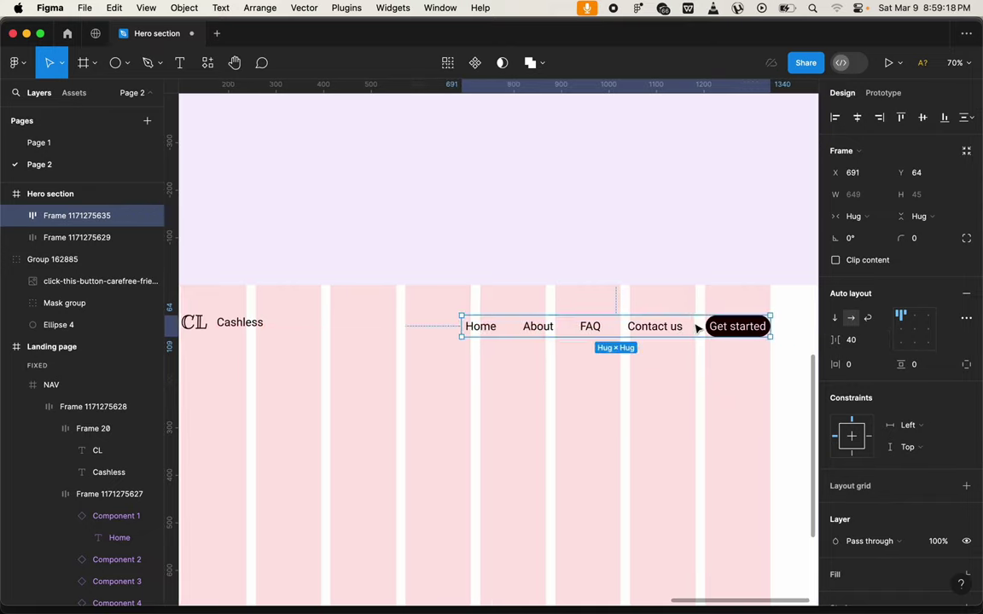
pyautogui.scroll(-3, 696, 327)
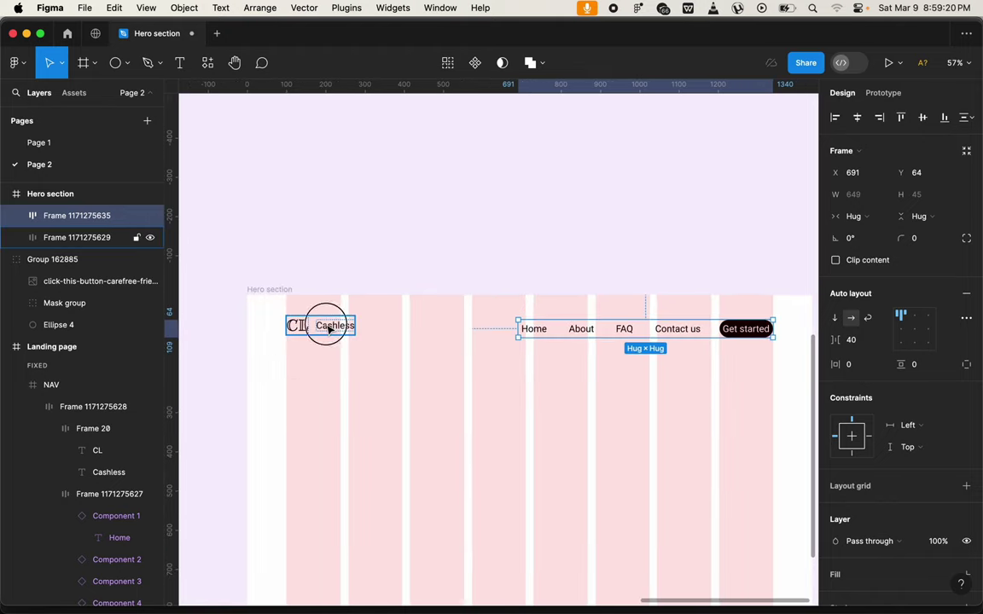
# Wrap the logo and nav links into one auto-layout navbar with 27 vertical padding and height 100
pyautogui.keyDown('shift'); pyautogui.click(324, 329); pyautogui.keyUp('shift')
pyautogui.hotkey('shift', 'a')
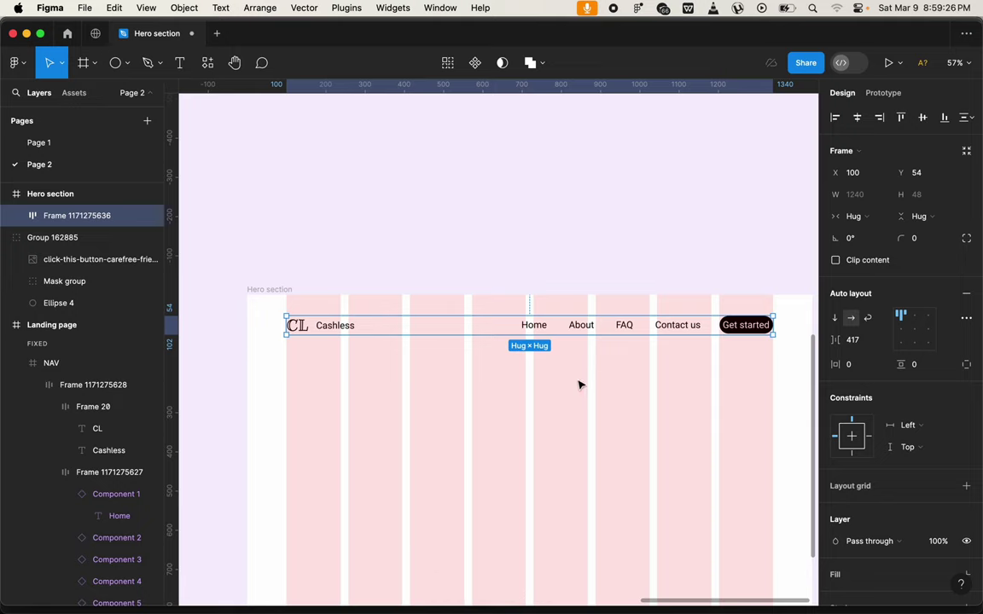
pyautogui.moveTo(897, 364)
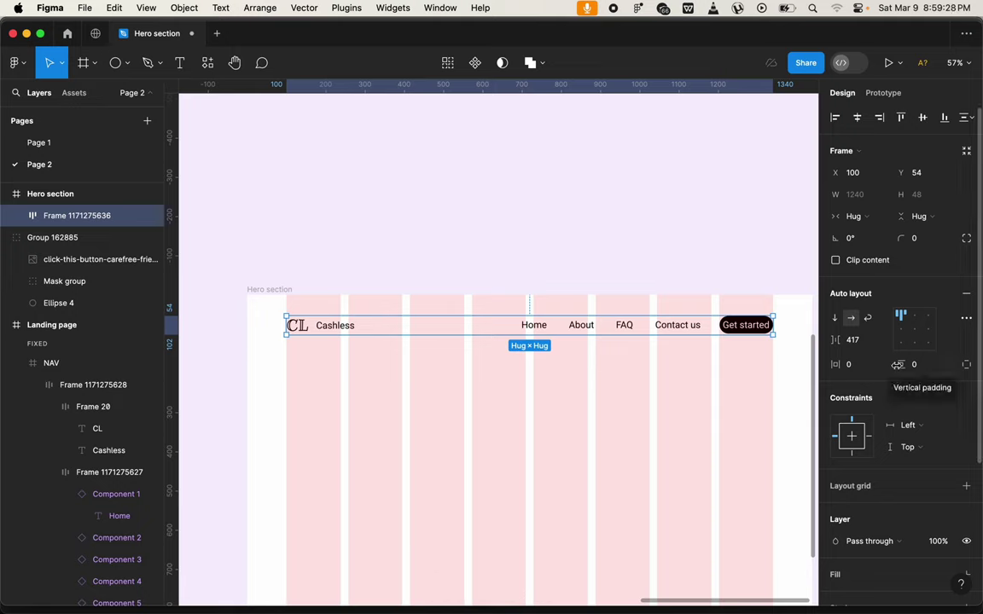
pyautogui.moveTo(901, 365); pyautogui.dragTo(897, 261)
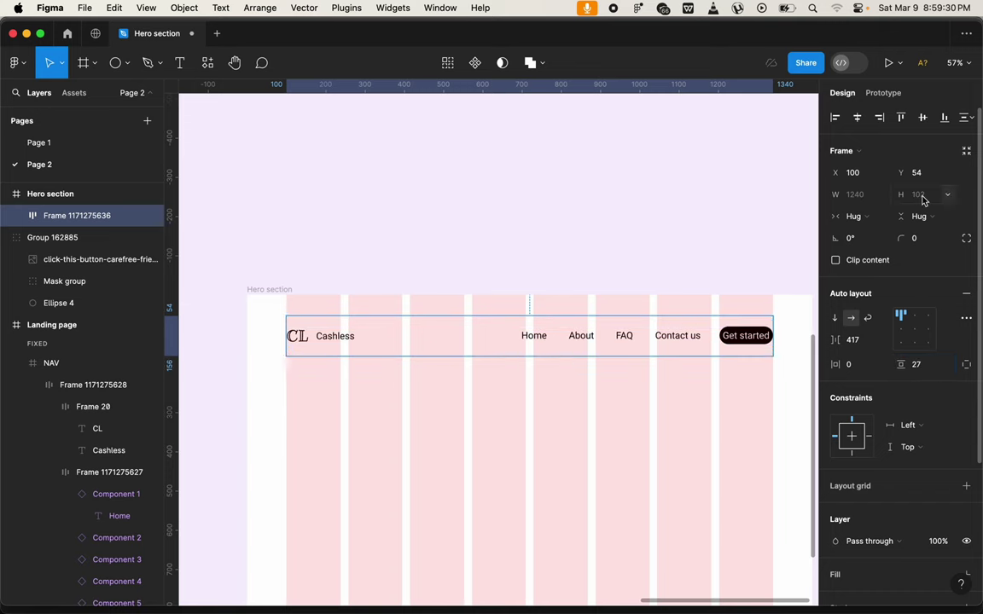
pyautogui.click(927, 196)
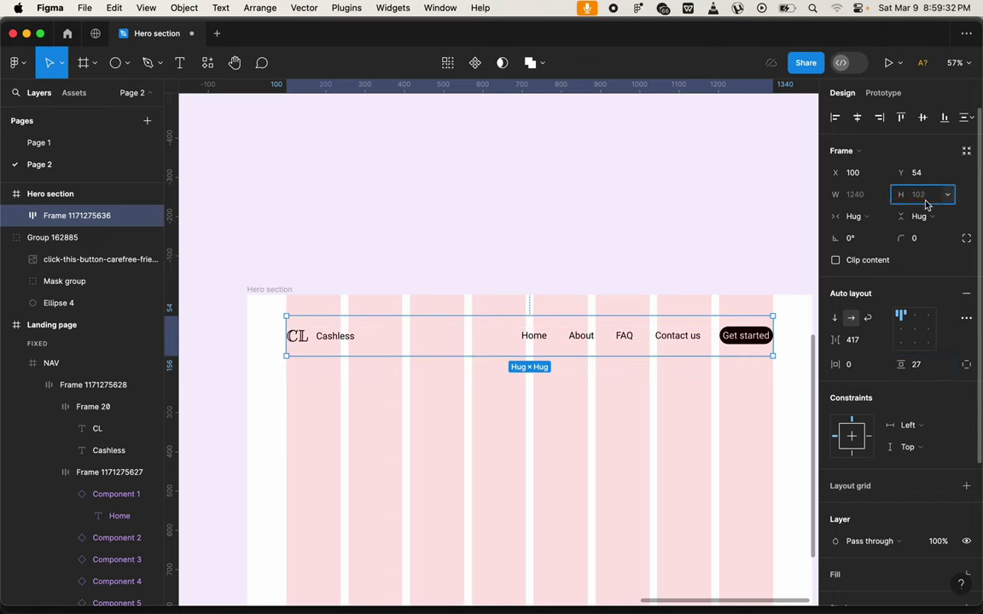
pyautogui.write('100')
pyautogui.press('Return')
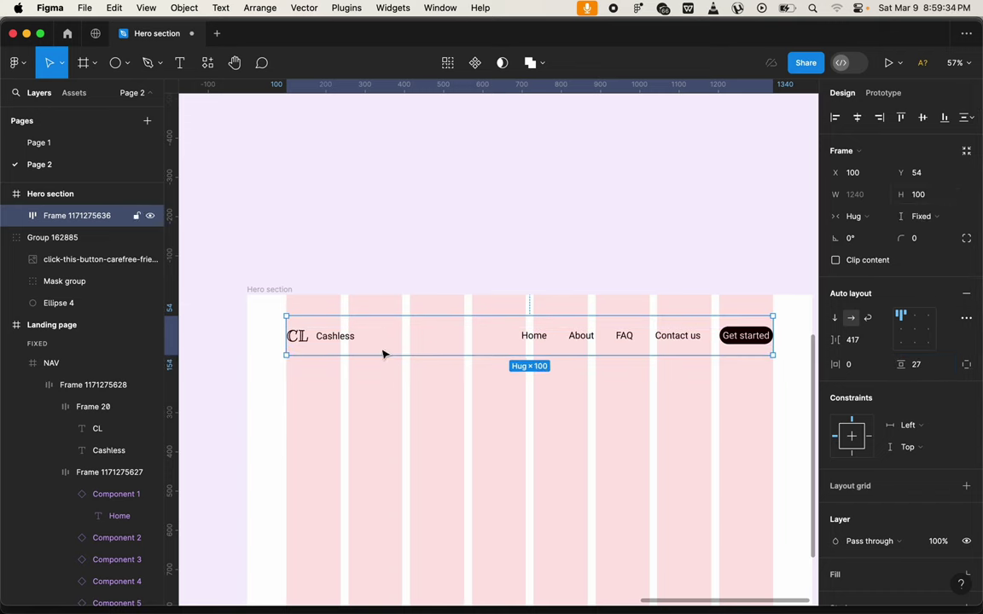
pyautogui.keyDown('ctrl'); pyautogui.scroll(-2, 381, 351); pyautogui.keyUp('ctrl')
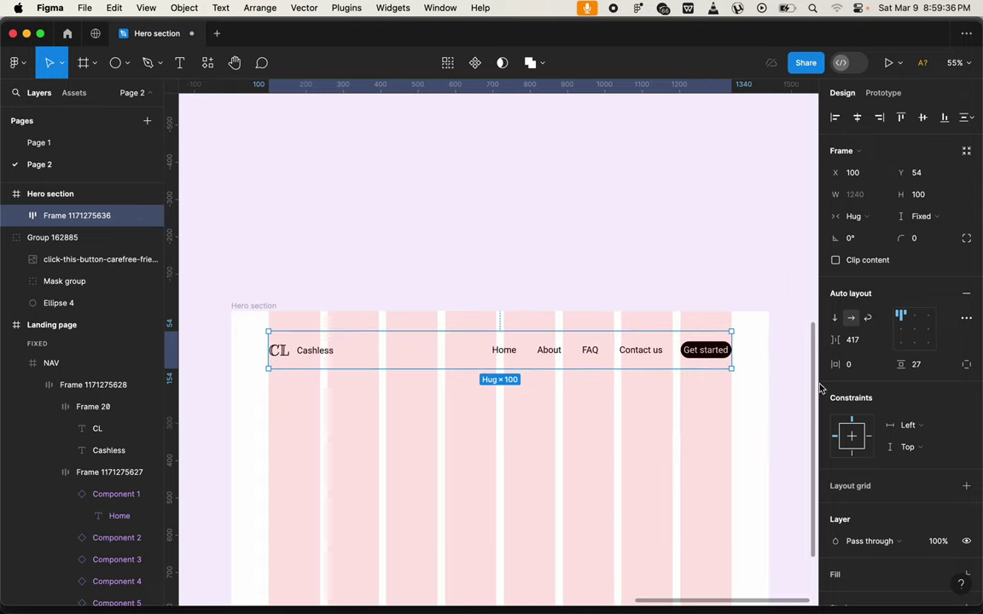
# Make the nav bar 1440 wide with centred contents, aligned horizontally centred and top in Hero section
pyautogui.click(260, 310)
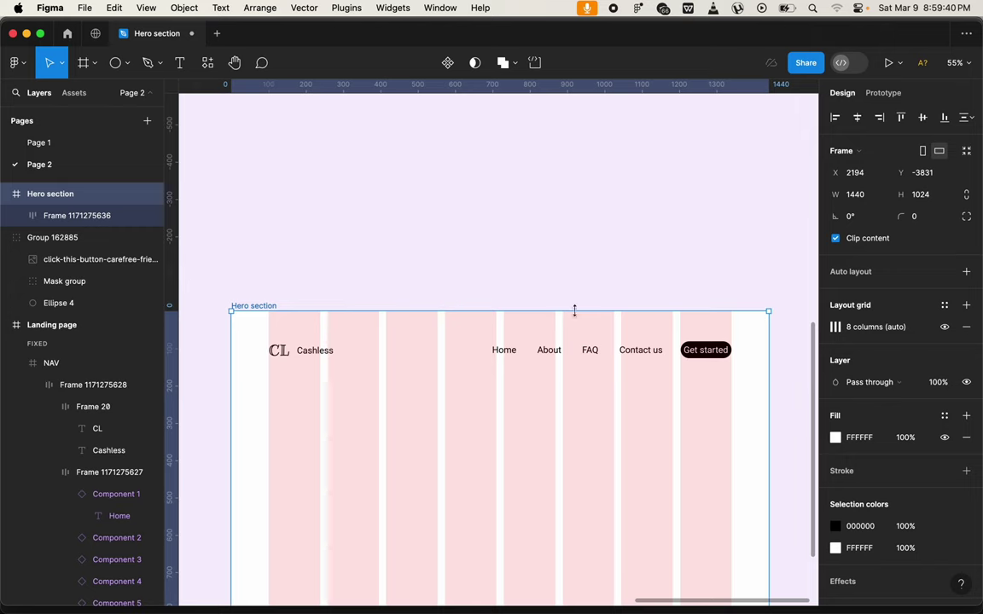
pyautogui.click(575, 358)
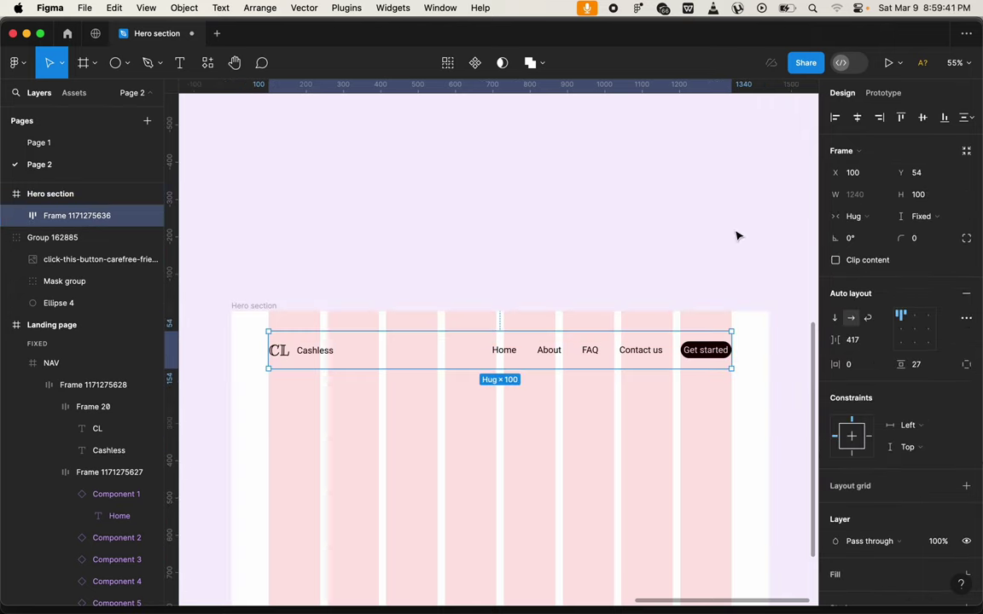
pyautogui.click(862, 196)
pyautogui.write('1')
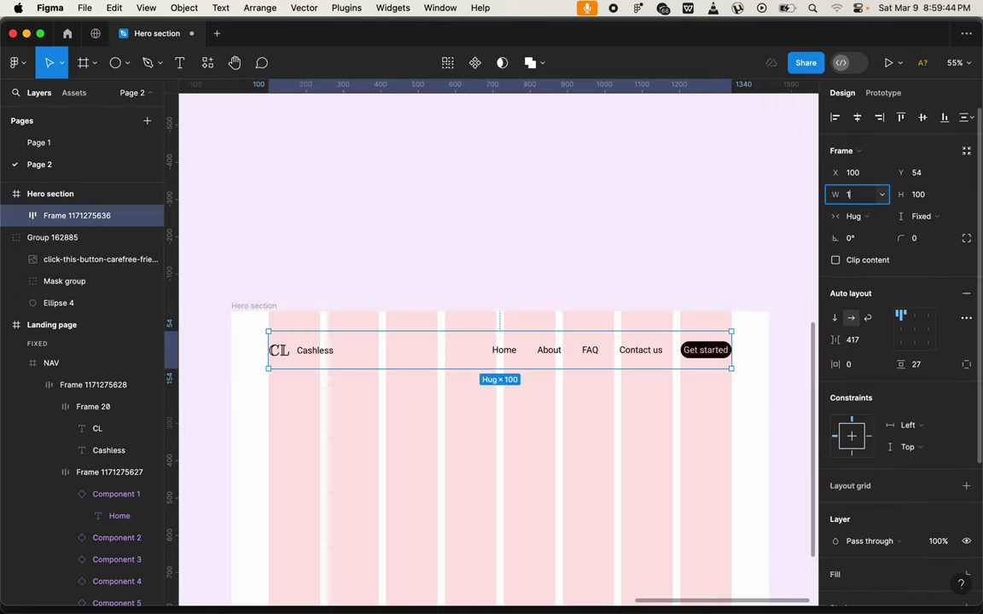
pyautogui.press('Return')
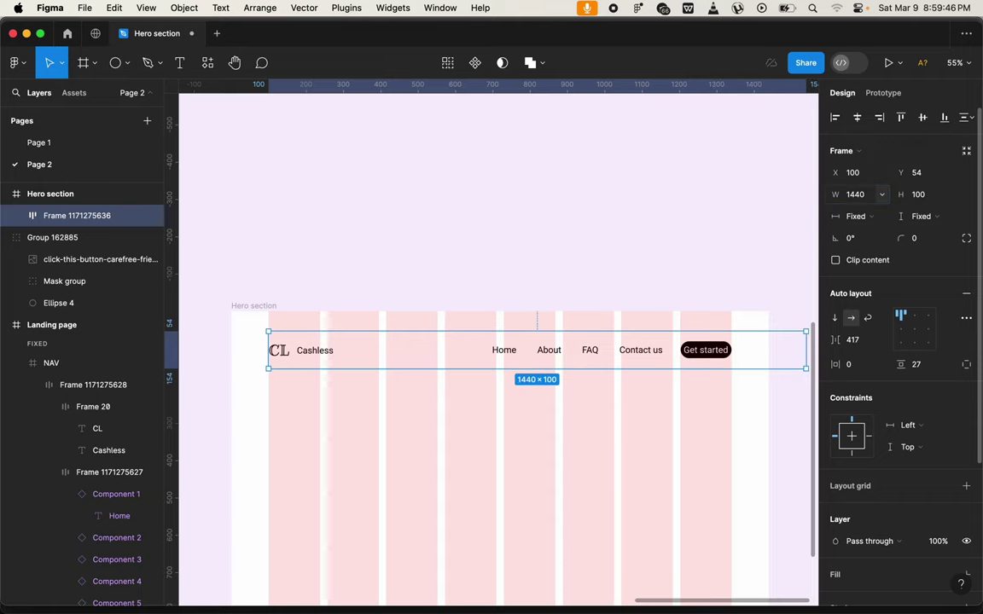
pyautogui.click(912, 329)
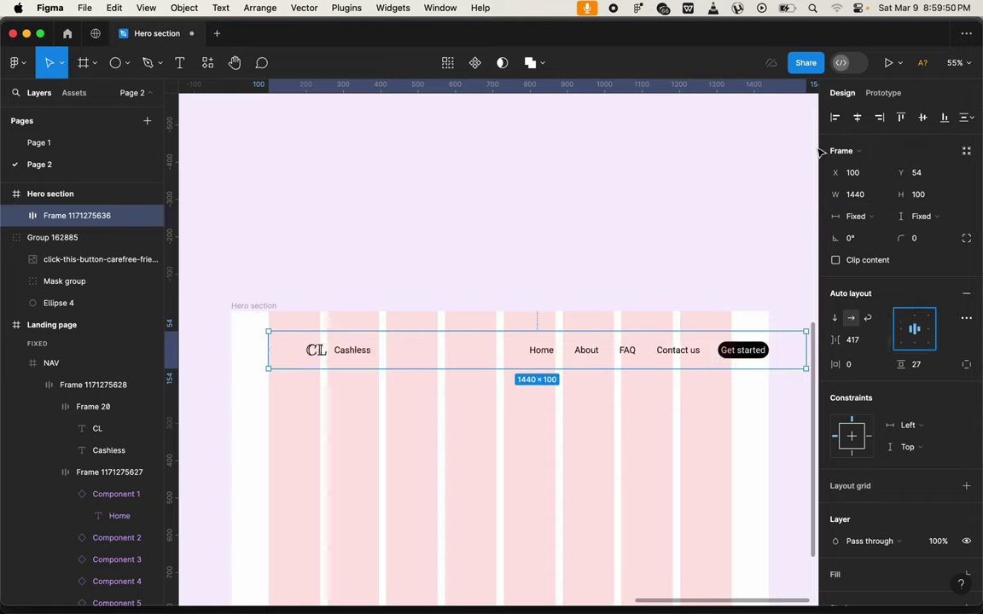
pyautogui.hotkey('alt', 'h')
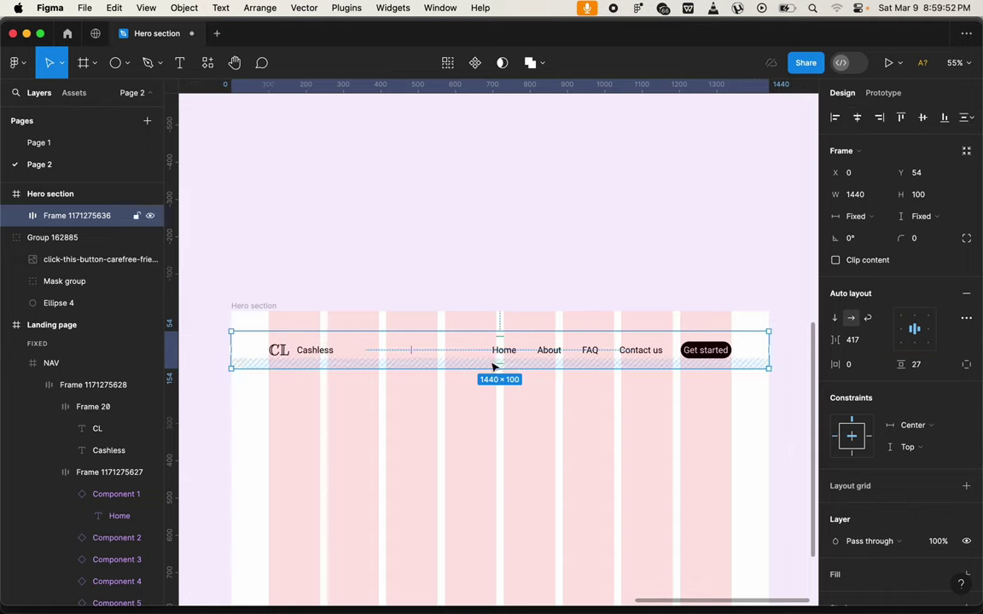
pyautogui.click(900, 118)
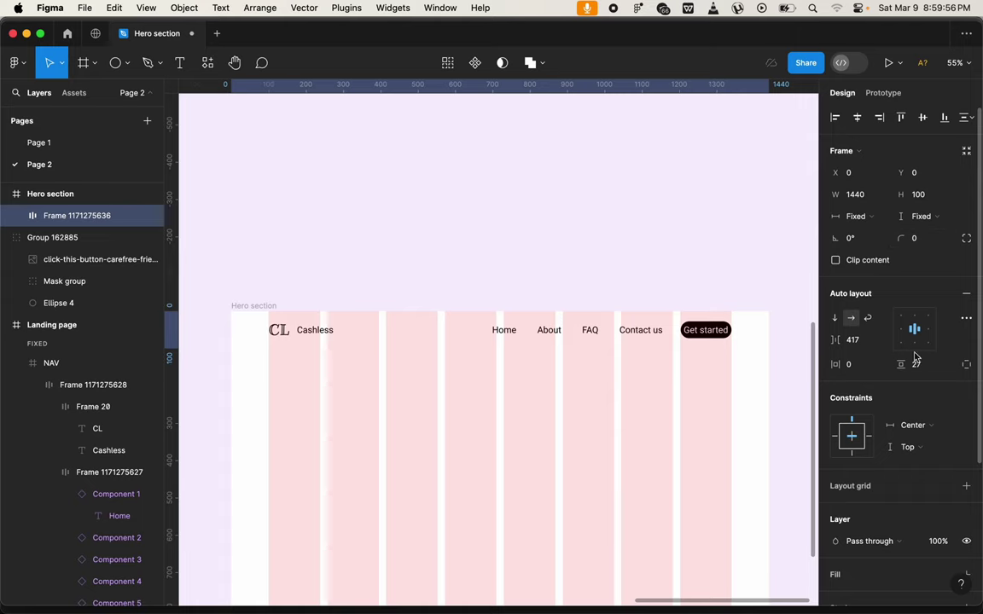
pyautogui.scroll(-2, 932, 441)
pyautogui.scroll(-2, 930, 438)
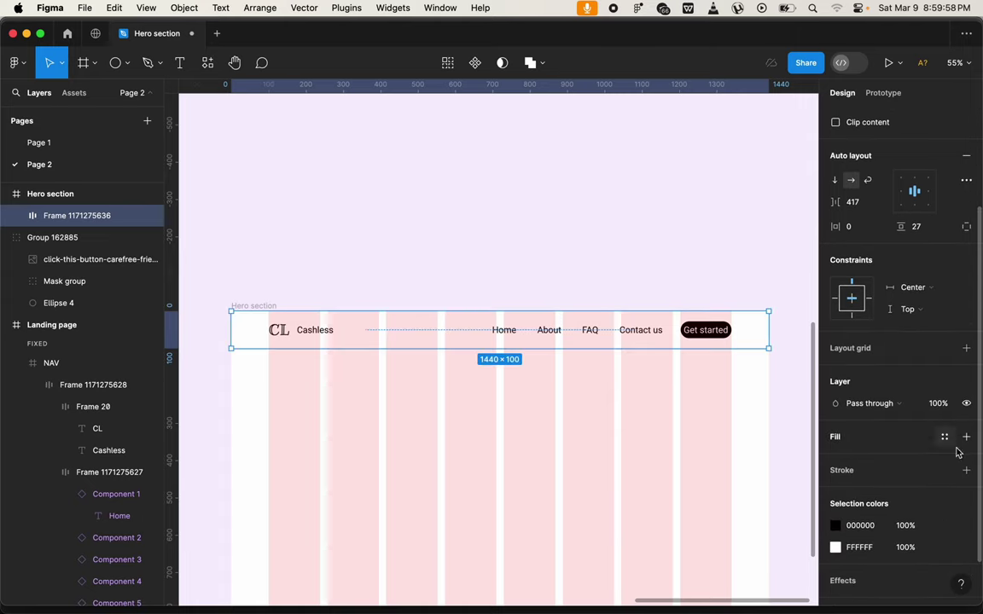
# Add a white fill to the nav bar at 5% opacity
pyautogui.click(966, 437)
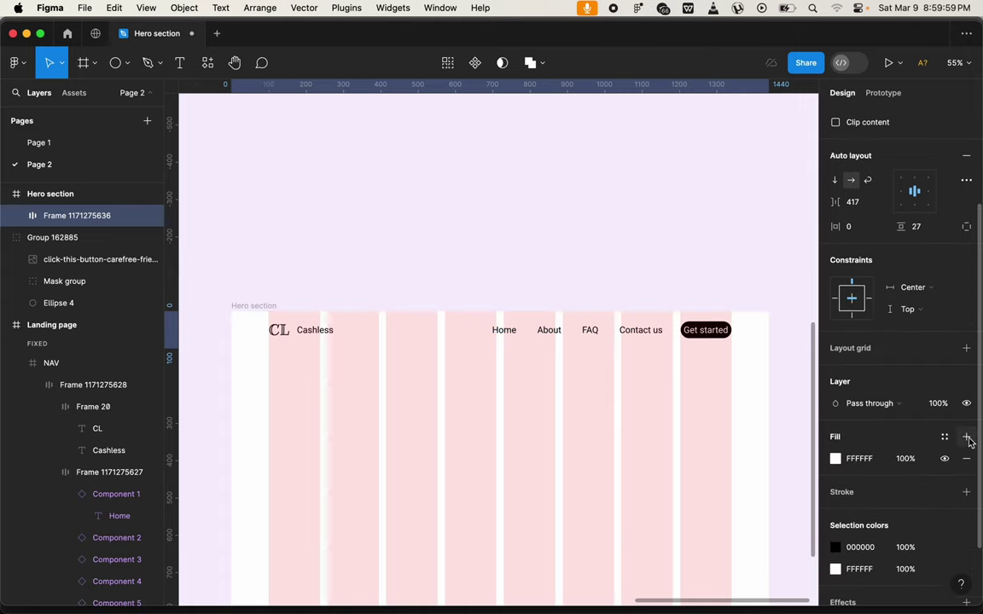
pyautogui.click(835, 459)
pyautogui.moveTo(802, 453); pyautogui.dragTo(698, 456)
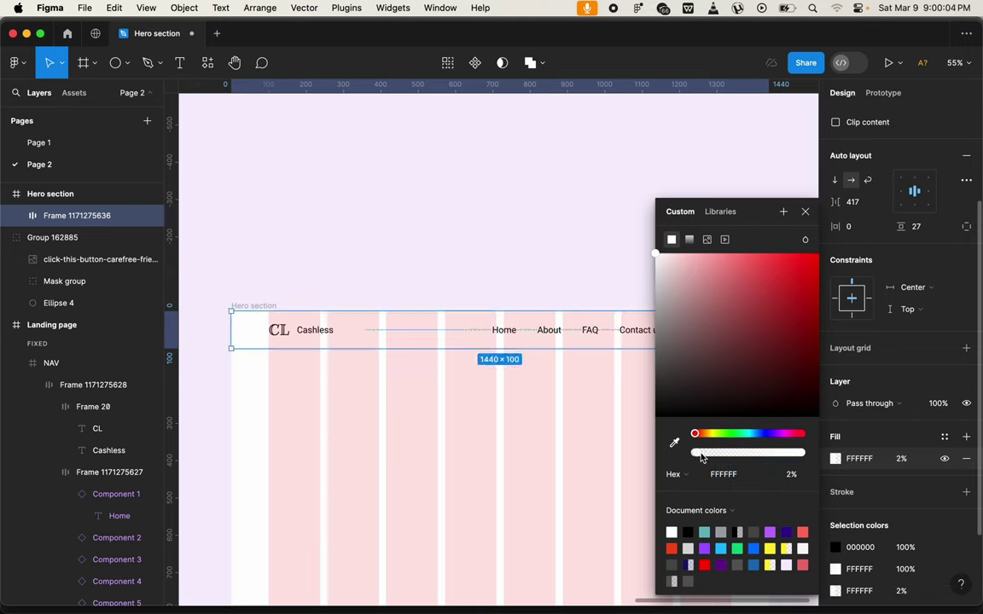
pyautogui.click(700, 457)
pyautogui.scroll(-2, 922, 521)
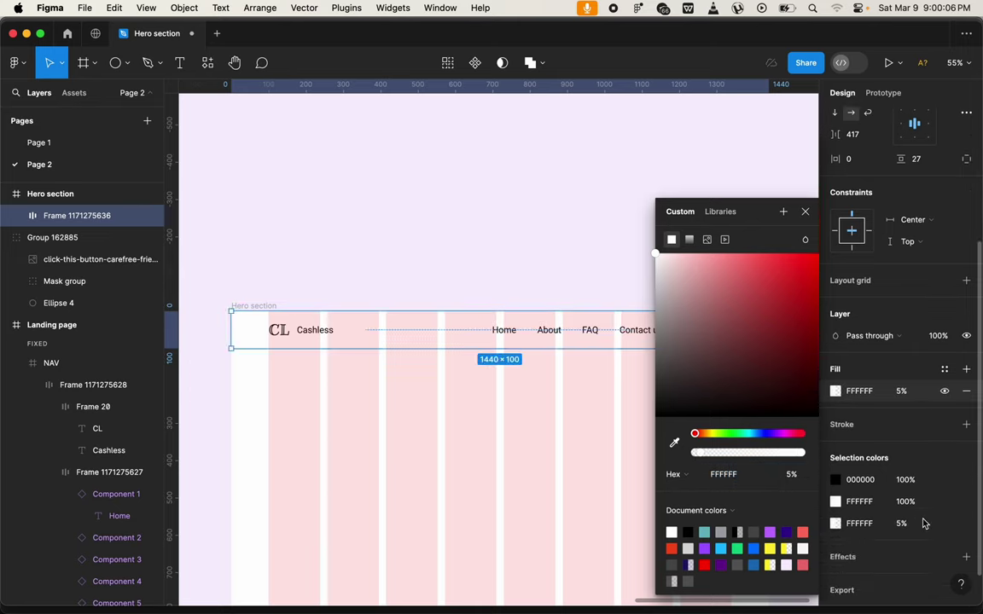
pyautogui.scroll(-1, 924, 522)
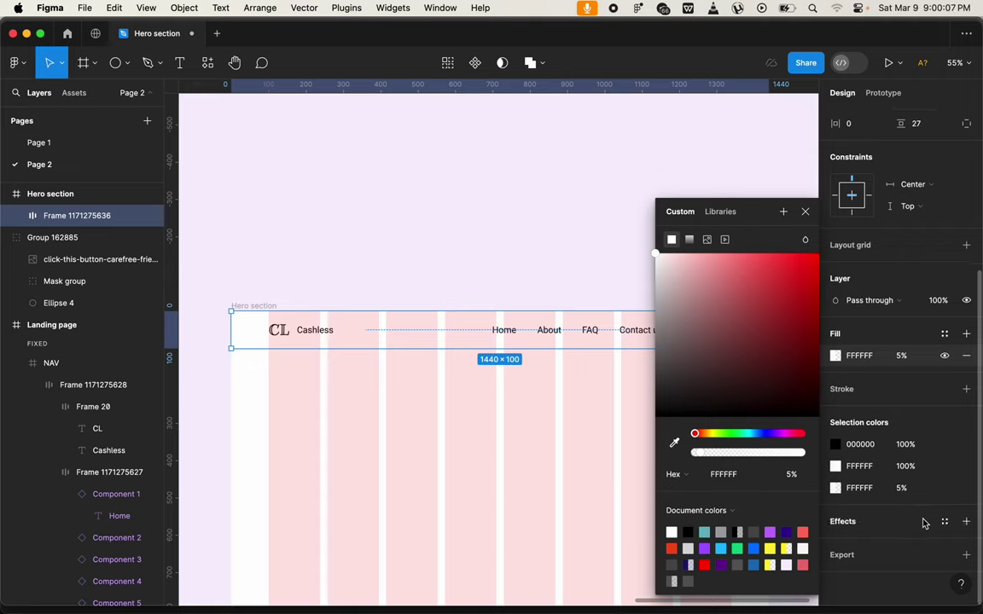
# Add a drop shadow to the nav bar with blur 13.3 and 10% opacity
pyautogui.click(967, 521)
pyautogui.click(835, 543)
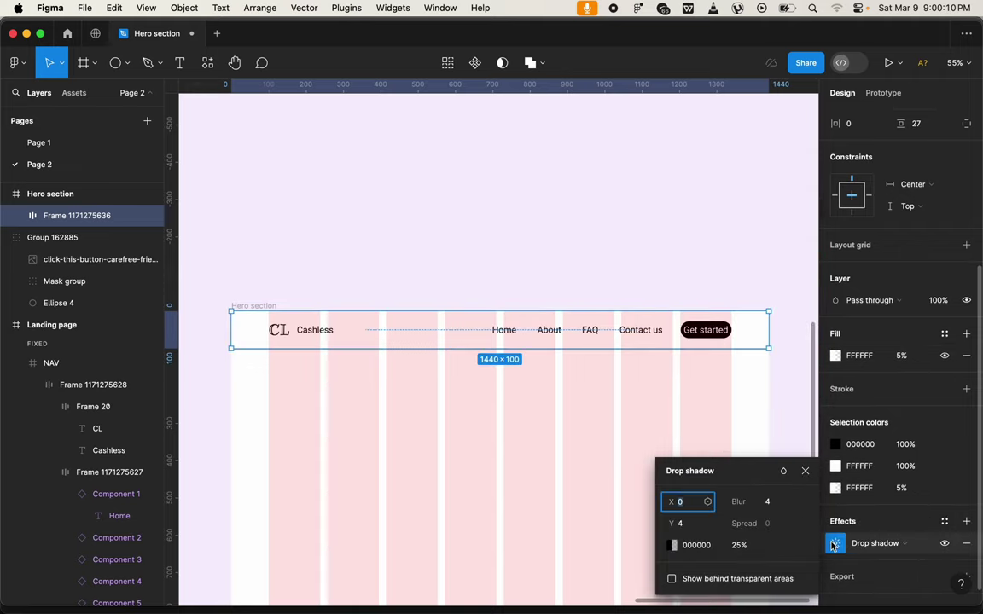
pyautogui.moveTo(739, 502); pyautogui.dragTo(863, 519)
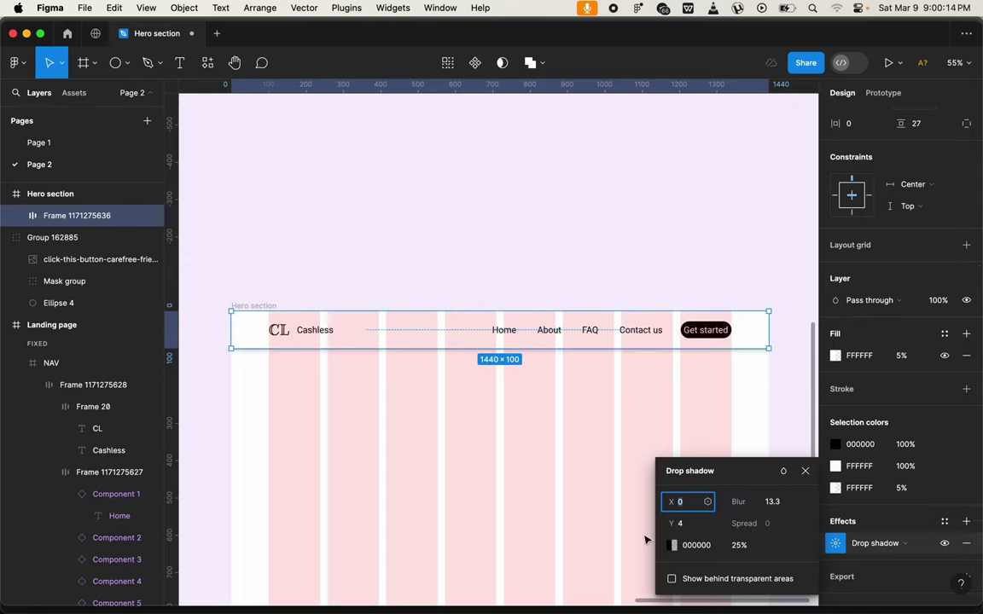
pyautogui.click(739, 545)
pyautogui.write('10')
pyautogui.press('Return')
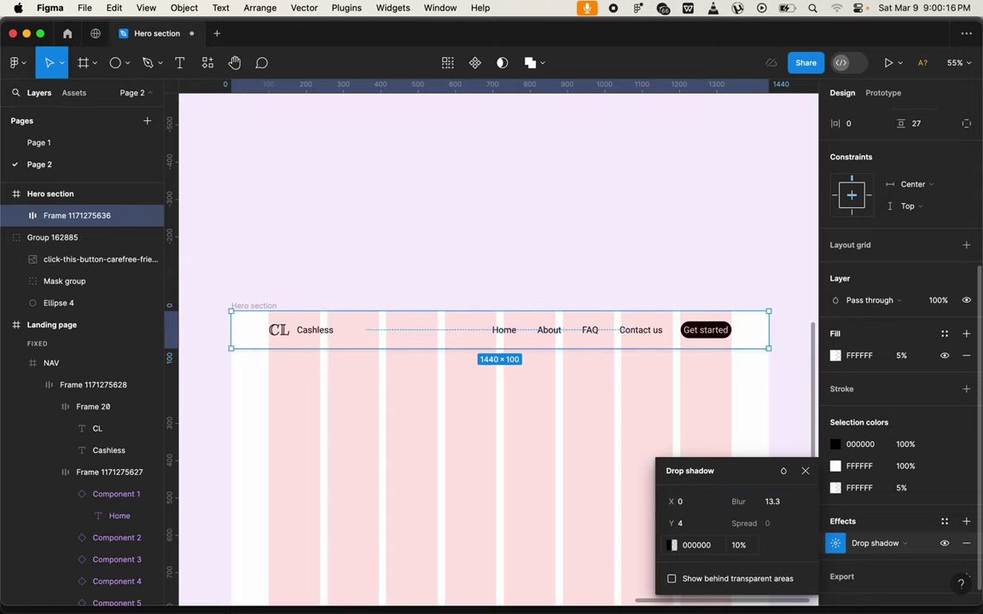
# Set the shadow's Y offset to 2 and its colour to dark blue 14127C
pyautogui.click(686, 525)
pyautogui.write('0')
pyautogui.press('Return')
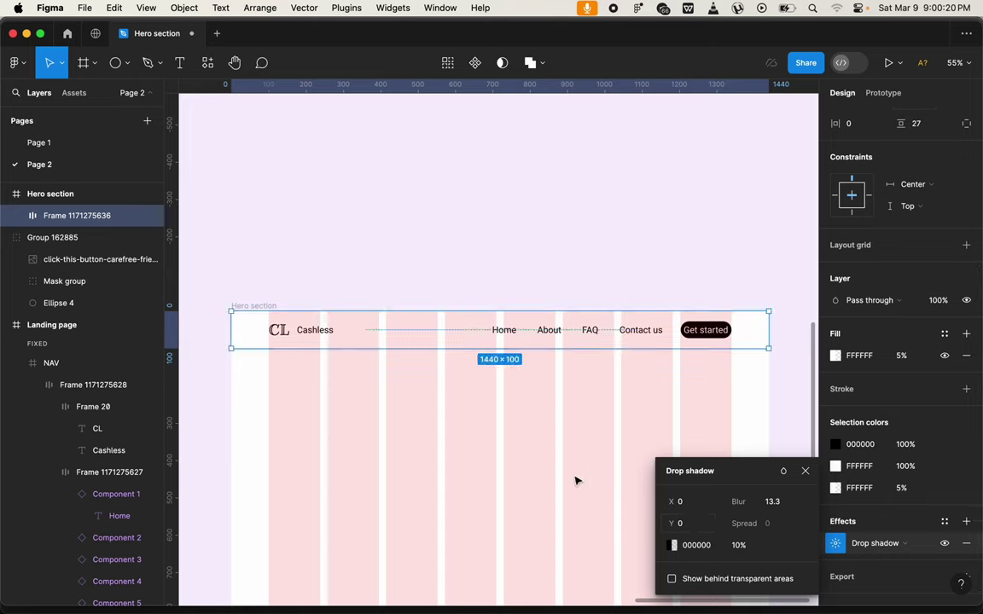
pyautogui.click(674, 524)
pyautogui.write('2')
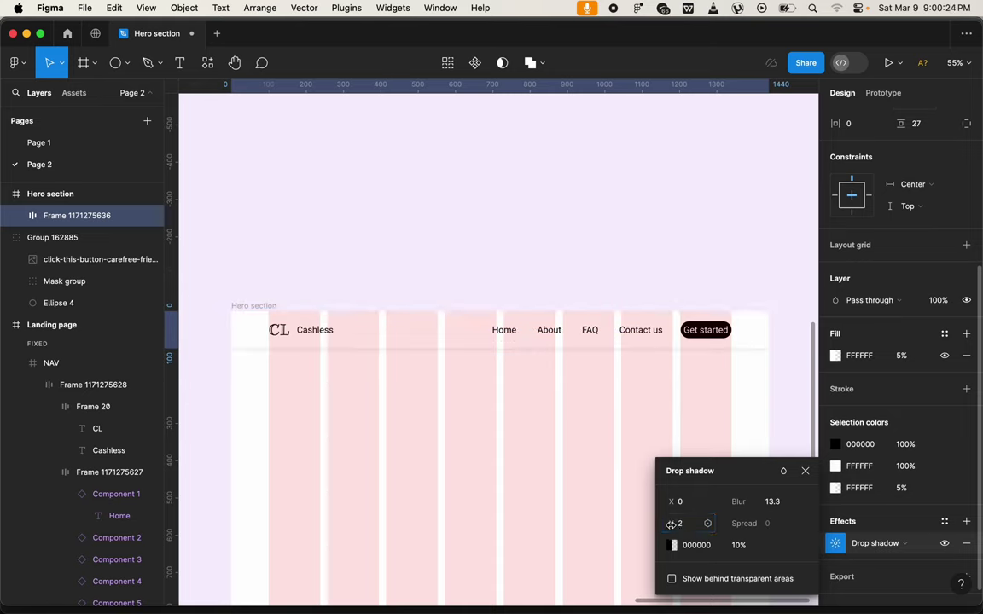
pyautogui.click(674, 545)
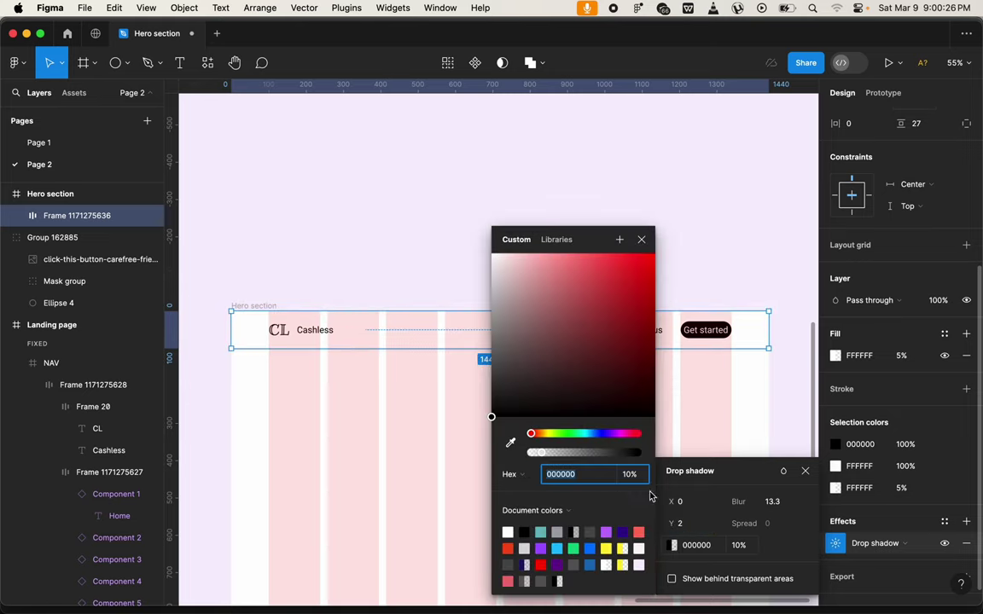
pyautogui.click(603, 433)
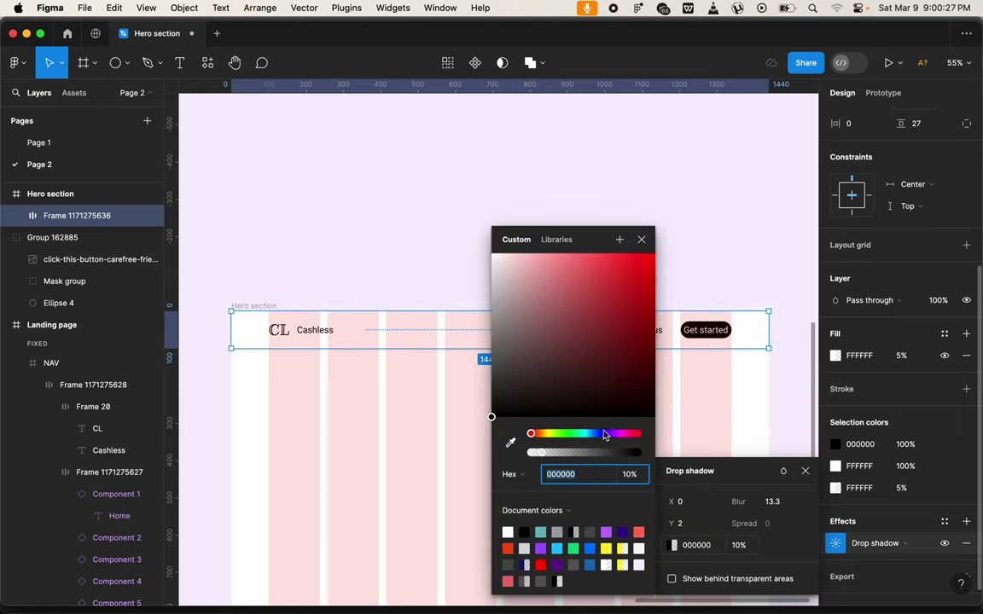
pyautogui.click(631, 339)
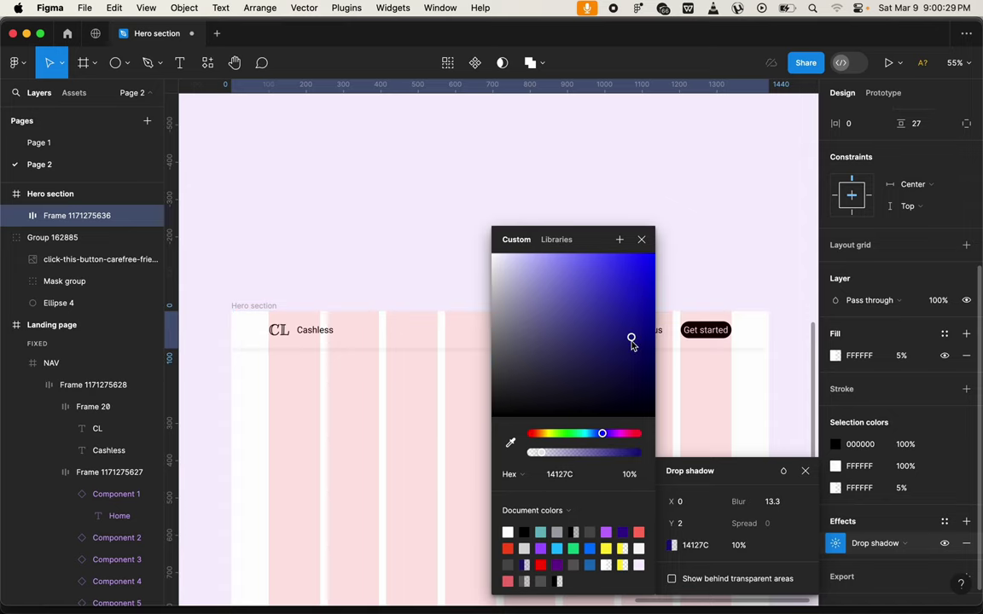
pyautogui.click(743, 413)
# Type the headline 'Cashless or Cash payment?' in the Hero section
pyautogui.rightClick(743, 415)
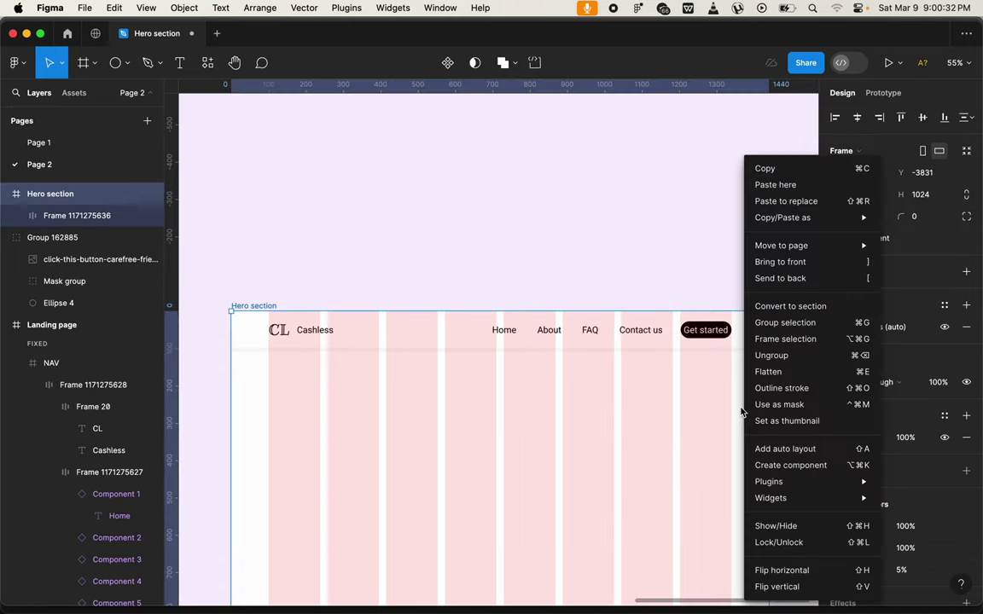
pyautogui.click(695, 428)
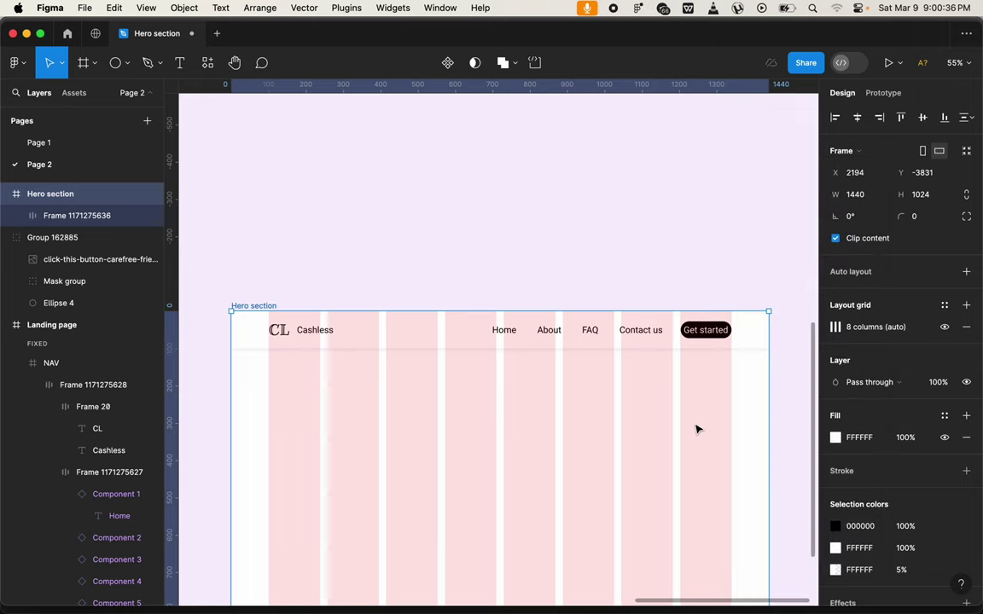
pyautogui.click(177, 73)
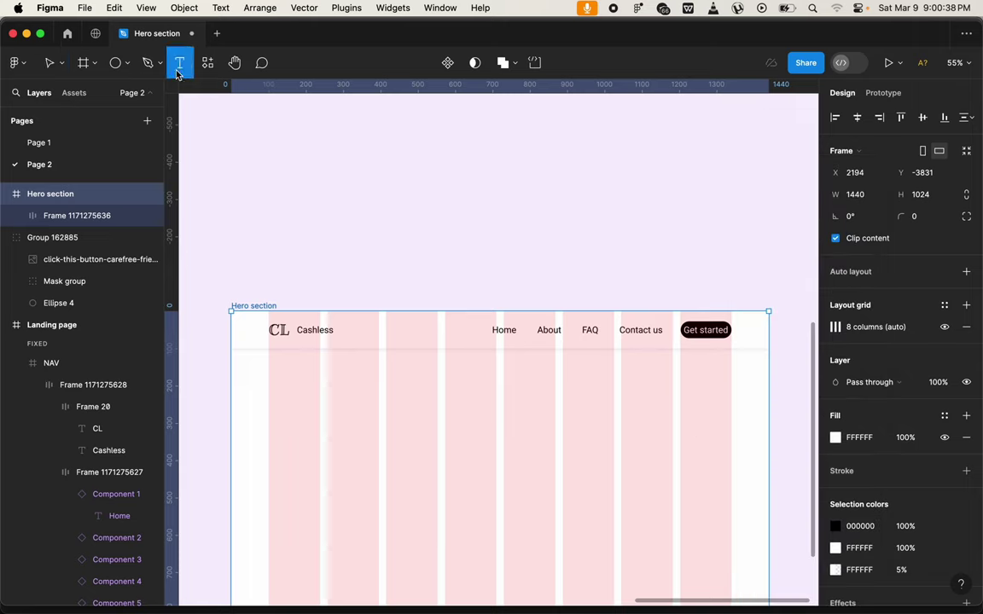
pyautogui.click(321, 430)
pyautogui.write('C')
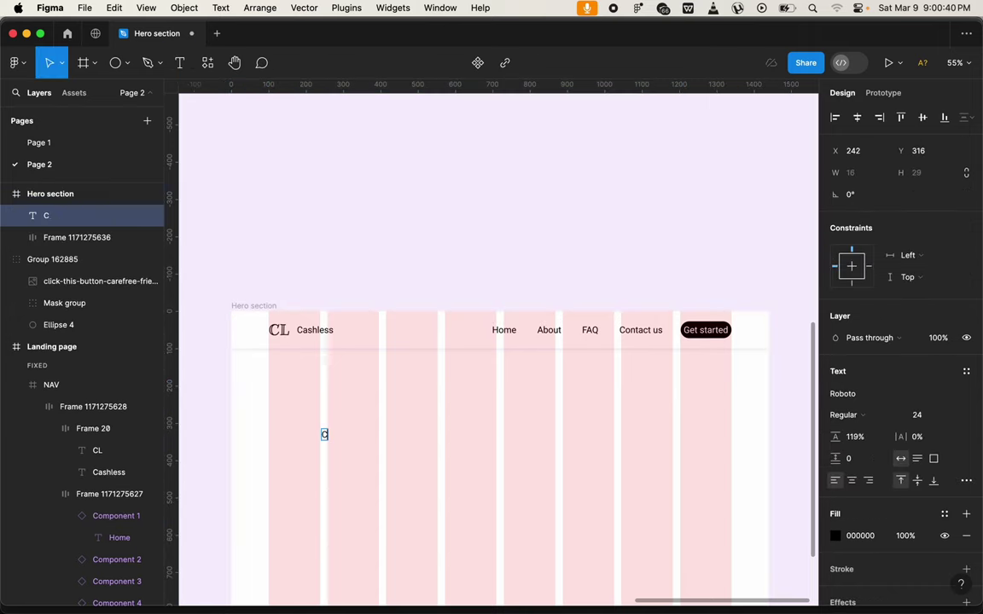
pyautogui.write('ashl')
pyautogui.write('ess ')
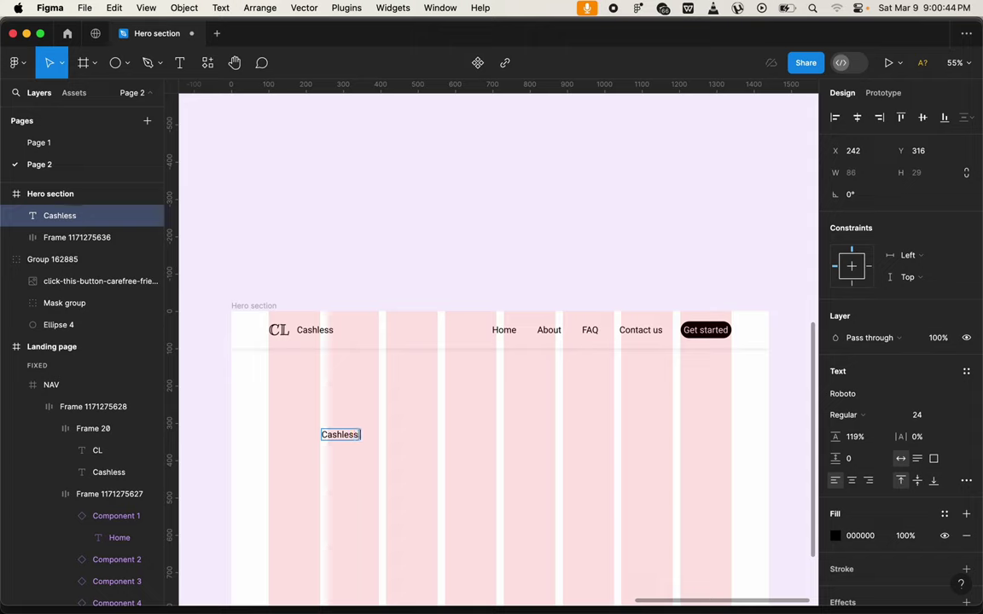
pyautogui.write('or')
pyautogui.write(' Ca')
pyautogui.write('shle')
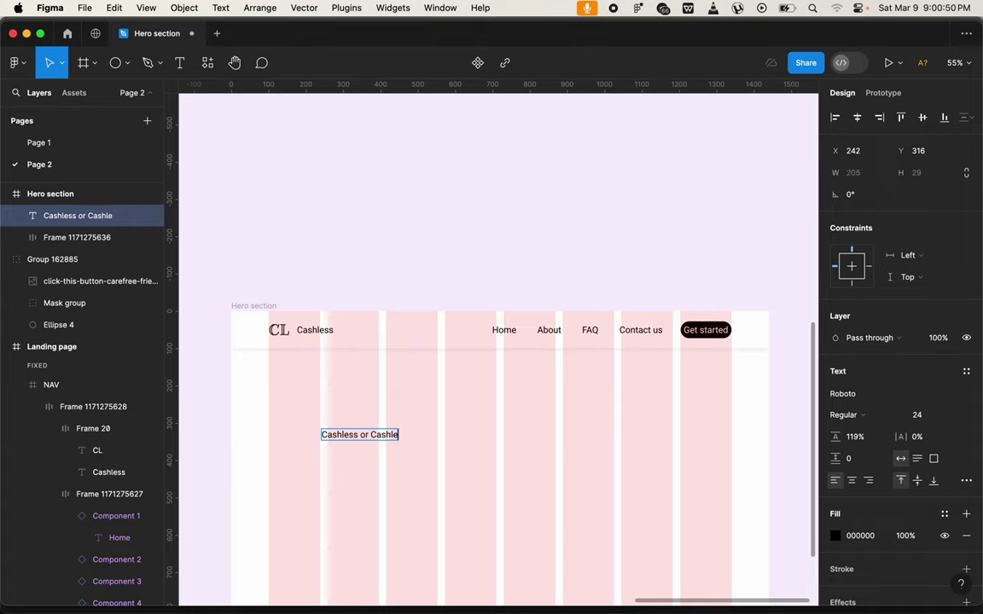
pyautogui.write('ss')
pyautogui.moveTo(391, 438); pyautogui.dragTo(437, 437)
pyautogui.press('BackSpace')
pyautogui.write('pay,')
pyautogui.write('en')
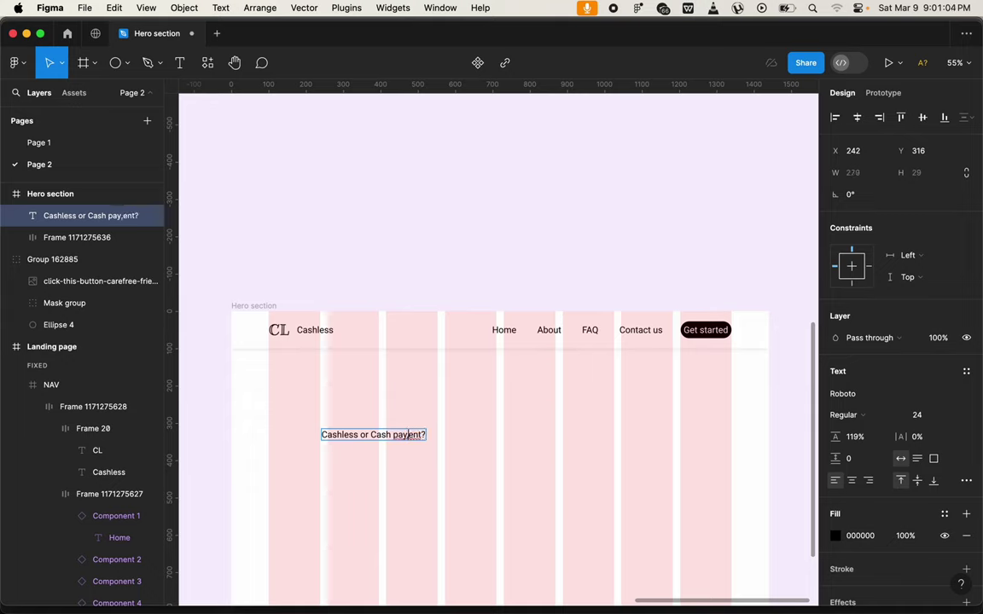
pyautogui.press('BackSpace')
pyautogui.write('m')
pyautogui.press('Escape')
# Set the headline font size to 80
pyautogui.scroll(-1, 457, 575)
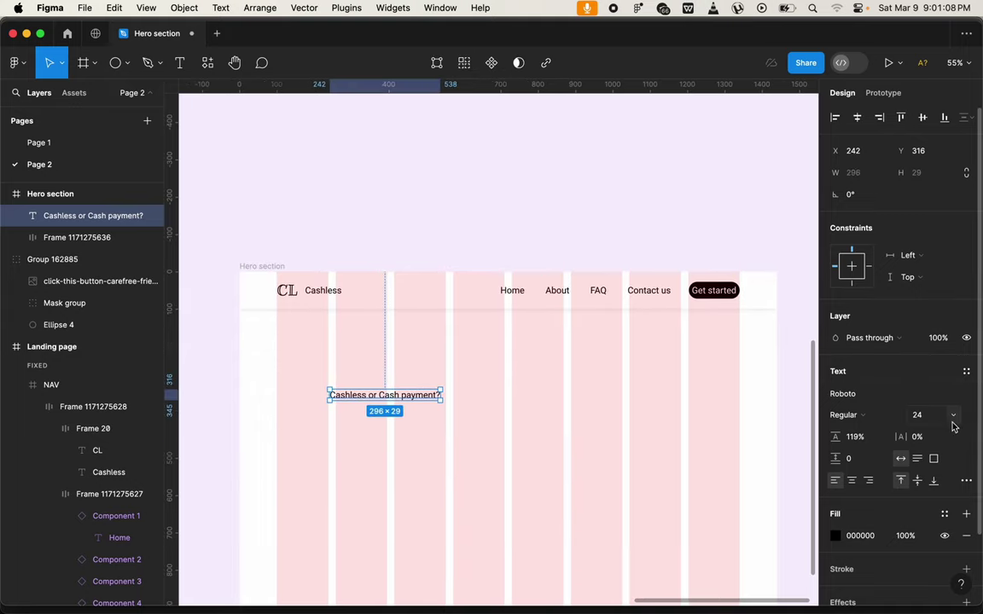
pyautogui.click(926, 414)
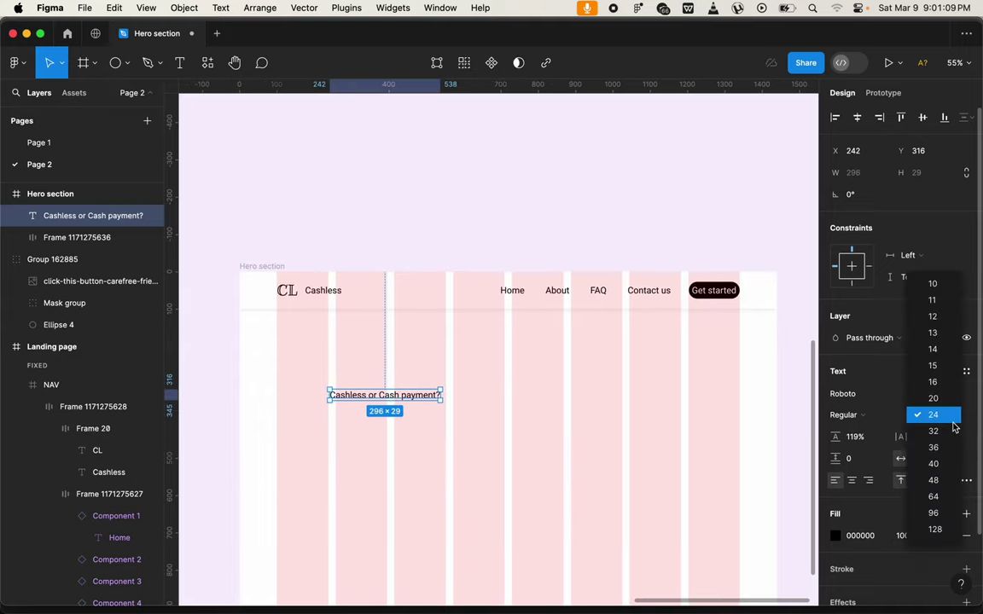
pyautogui.click(937, 512)
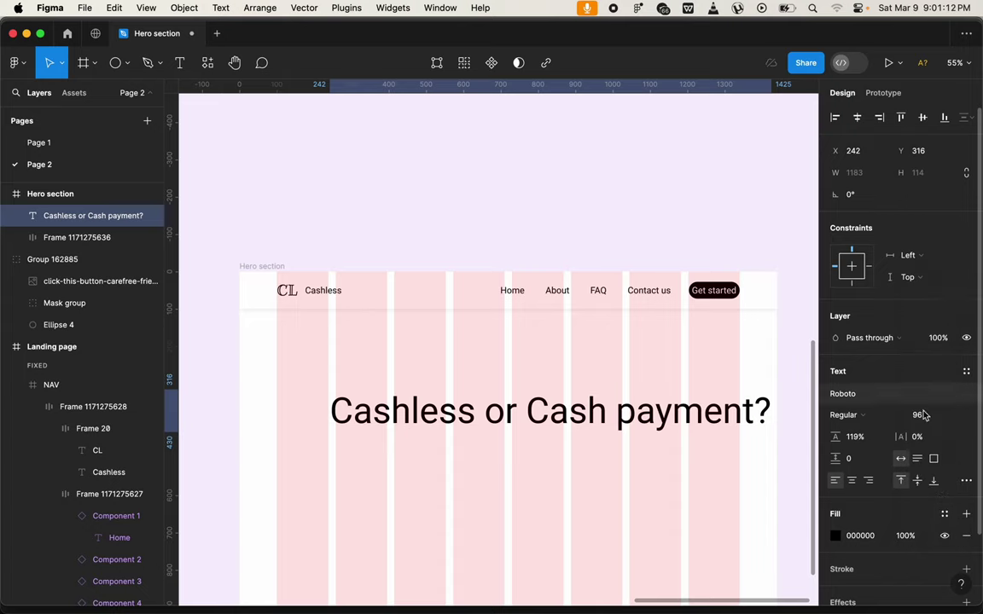
pyautogui.write('80')
pyautogui.press('Return')
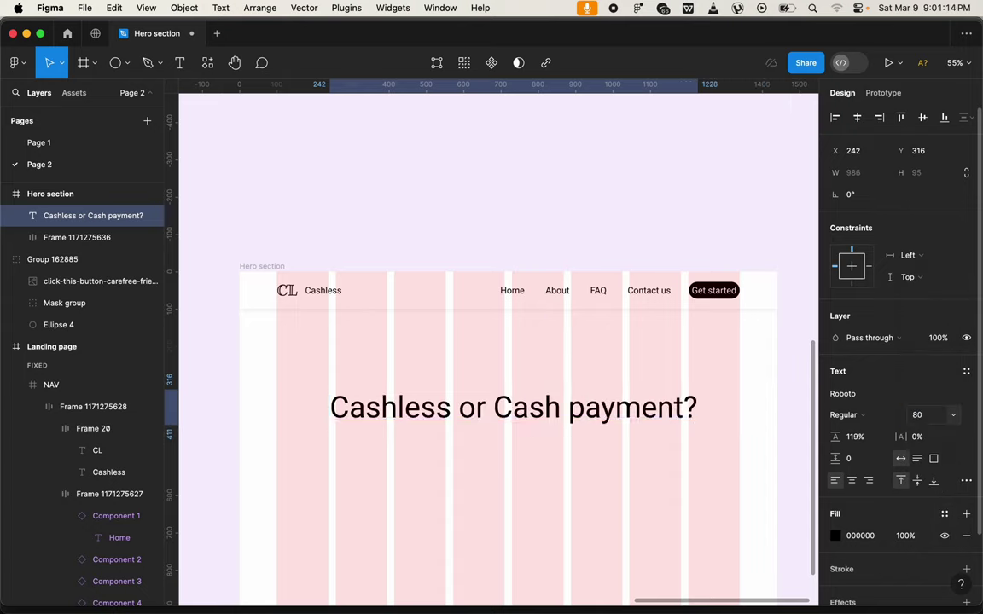
# Narrow the headline to two lines and snap it to the left grid column at X 100
pyautogui.moveTo(708, 397); pyautogui.dragTo(575, 413)
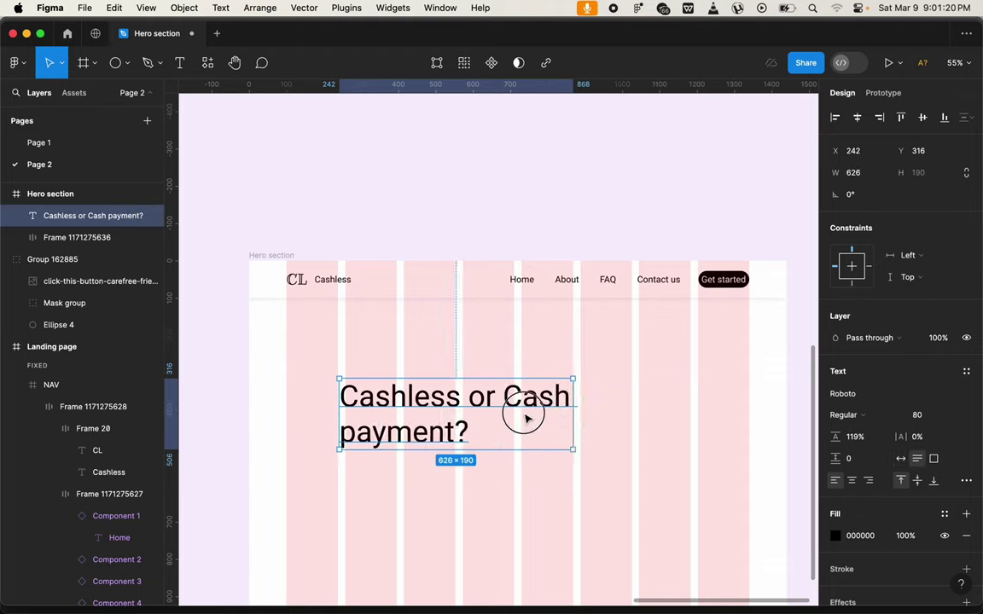
pyautogui.moveTo(520, 410); pyautogui.dragTo(488, 412)
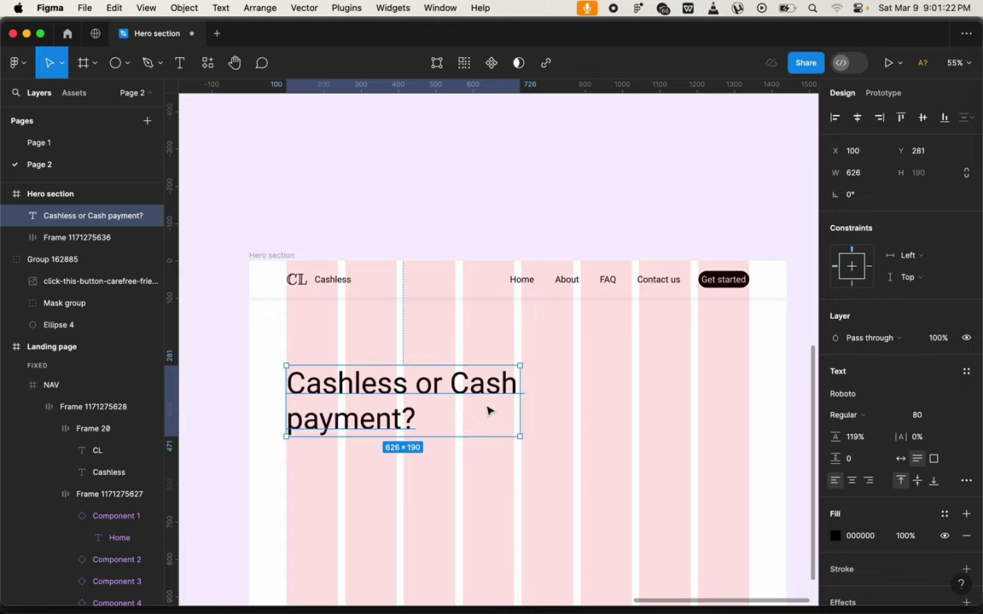
pyautogui.press('Escape')
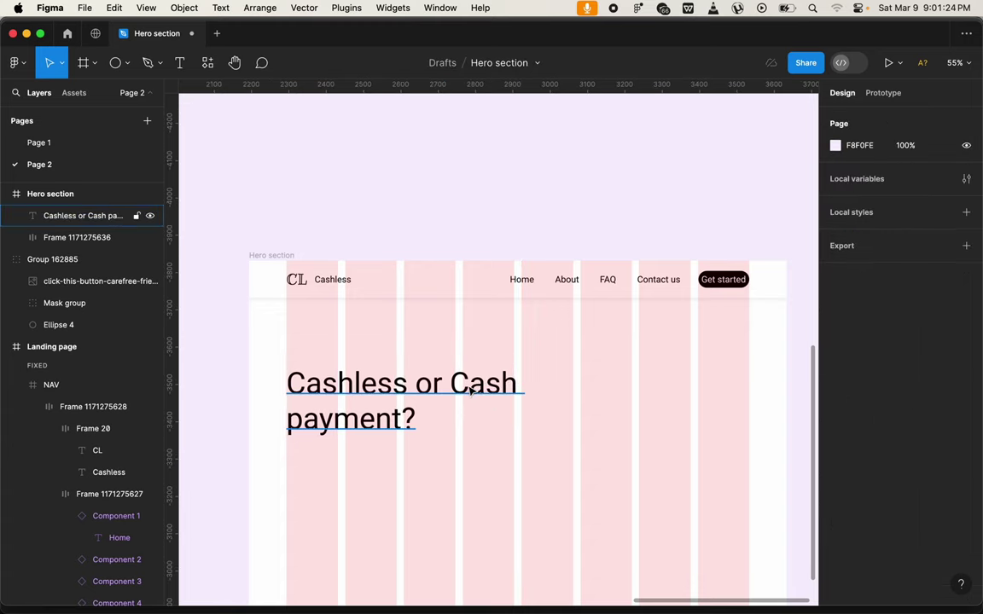
pyautogui.doubleClick(467, 386)
pyautogui.click(557, 472)
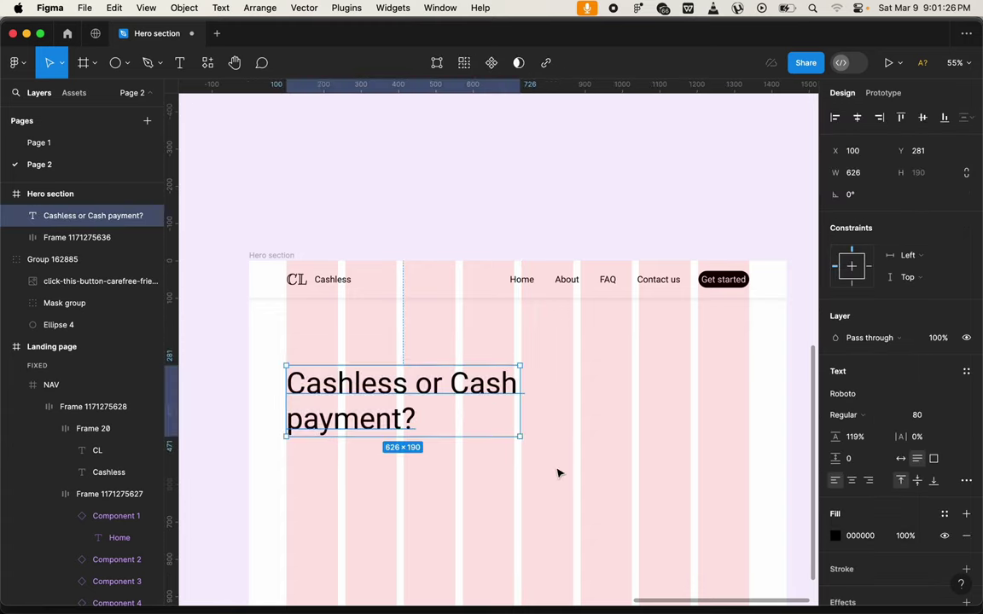
pyautogui.click(533, 490)
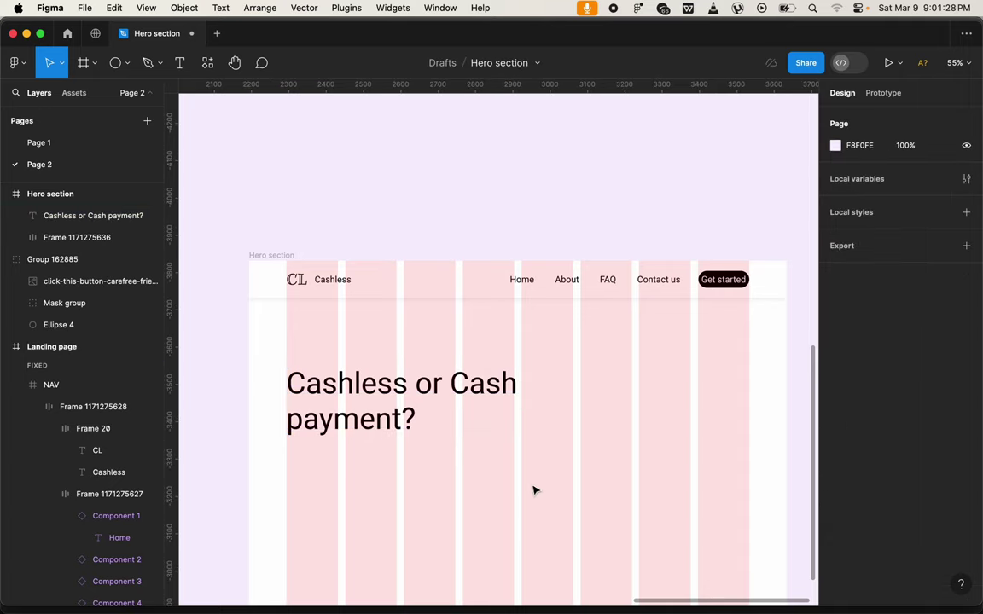
pyautogui.click(180, 62)
# Add a text box reading 'Lorem' below the headline
pyautogui.click(386, 471)
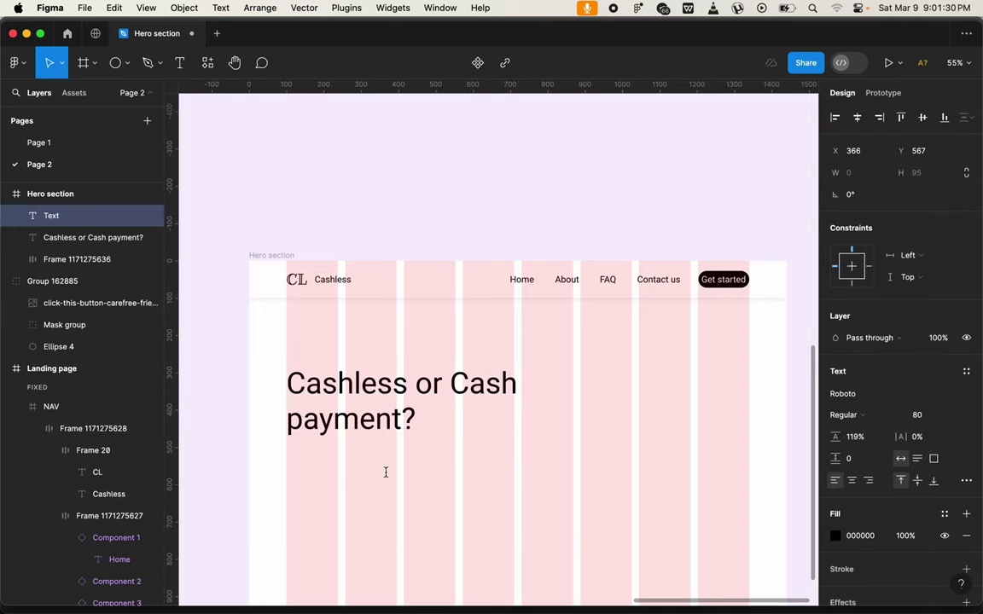
pyautogui.write('Lo')
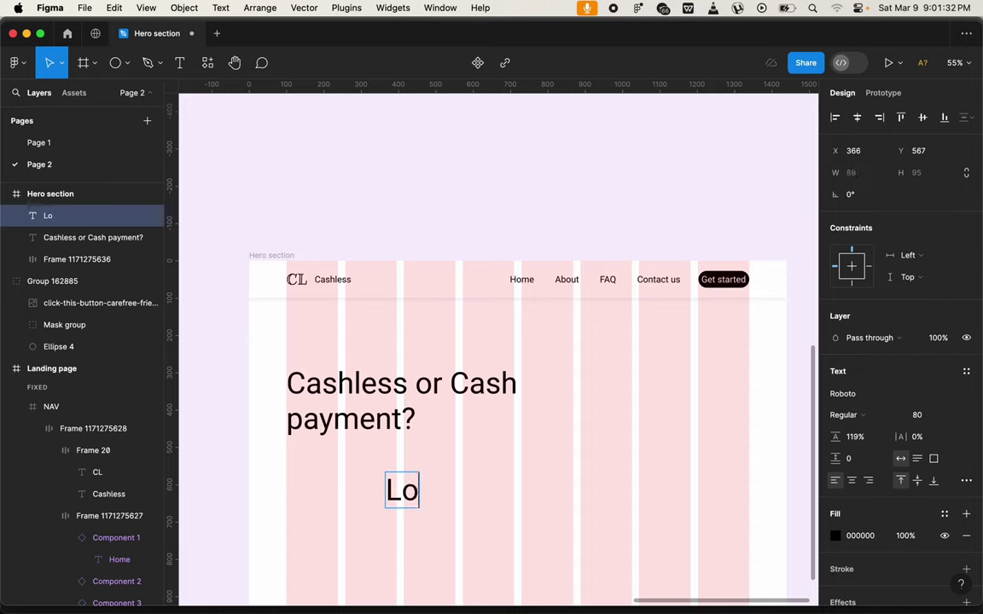
pyautogui.write('ren')
pyautogui.press('BackSpace')
pyautogui.write('m')
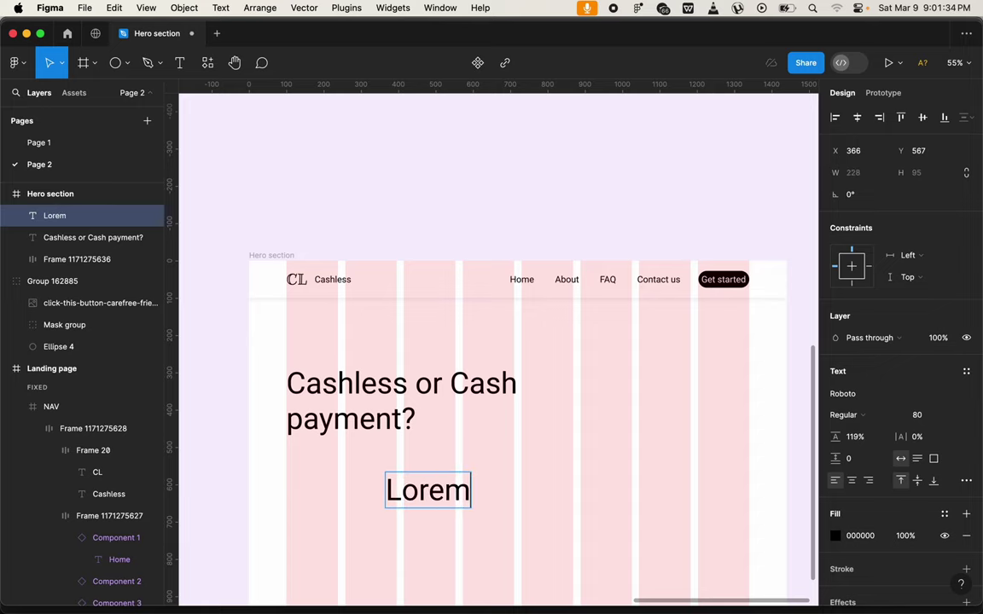
pyautogui.press('Escape')
# Fill the text box with two sentences of lorem ipsum using the LORE plugin
pyautogui.rightClick(505, 493)
pyautogui.moveTo(531, 482)
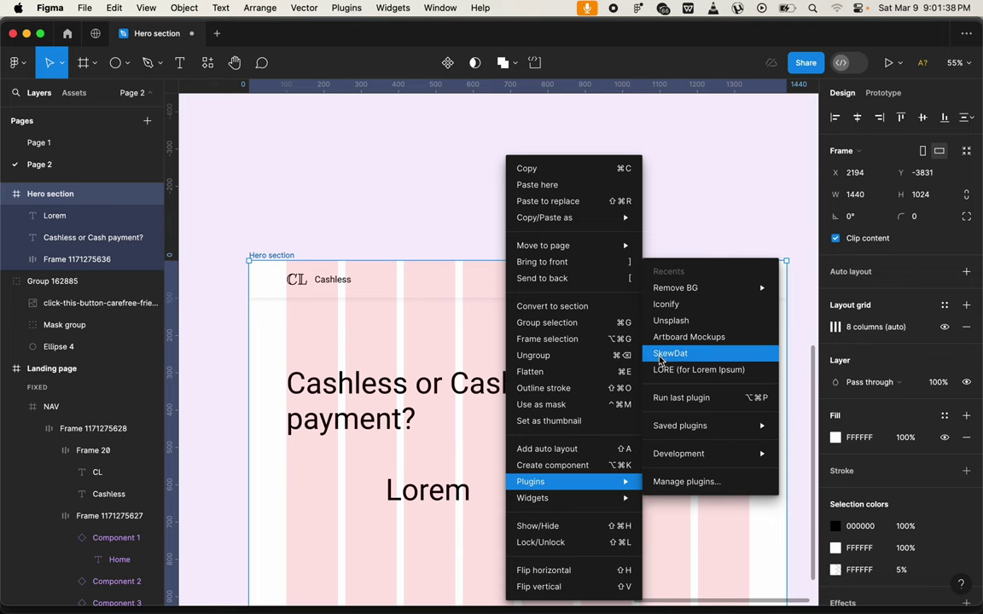
pyautogui.click(662, 369)
pyautogui.click(445, 424)
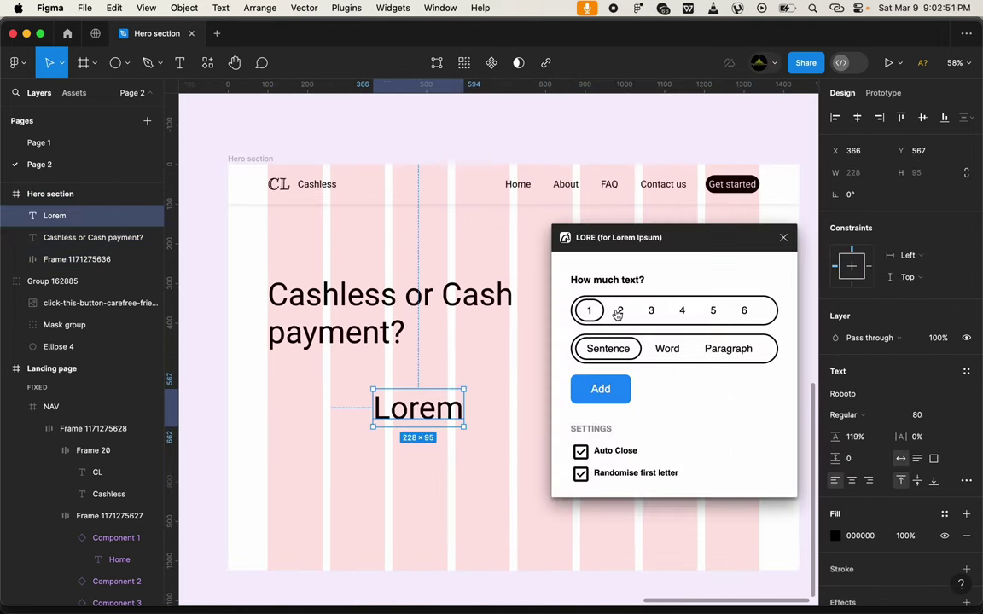
pyautogui.click(619, 311)
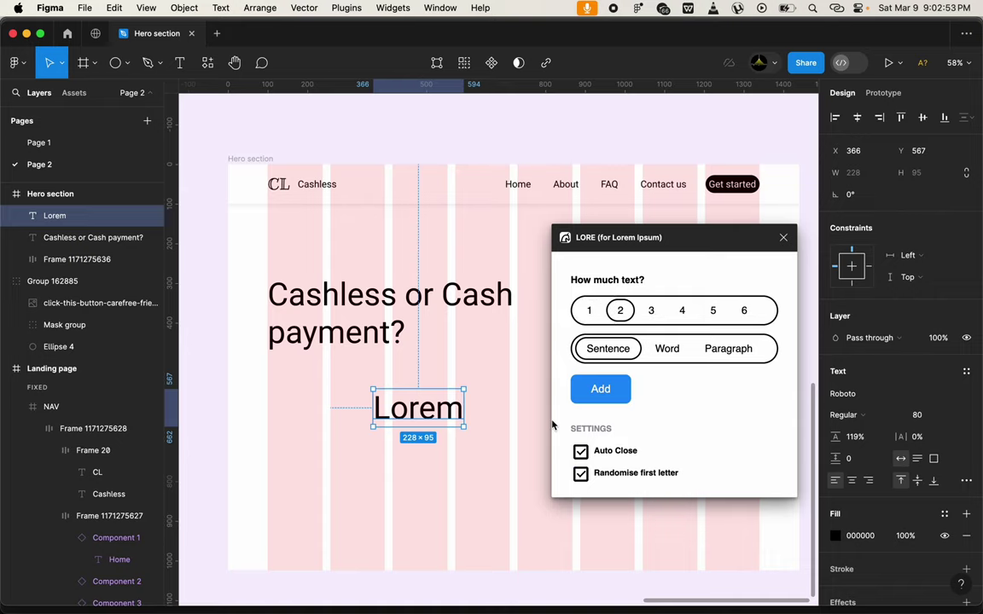
pyautogui.click(601, 390)
# Narrow the lorem ipsum paragraph so it wraps and sits inside the Hero section
pyautogui.scroll(-3, 603, 401)
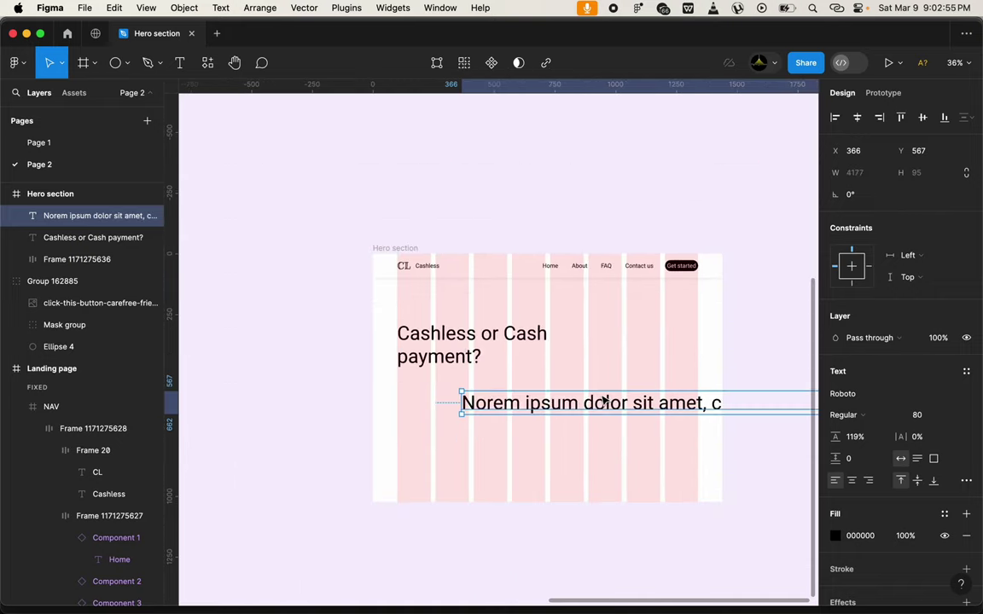
pyautogui.hscroll(5, 603, 401)
pyautogui.hscroll(3, 616, 401)
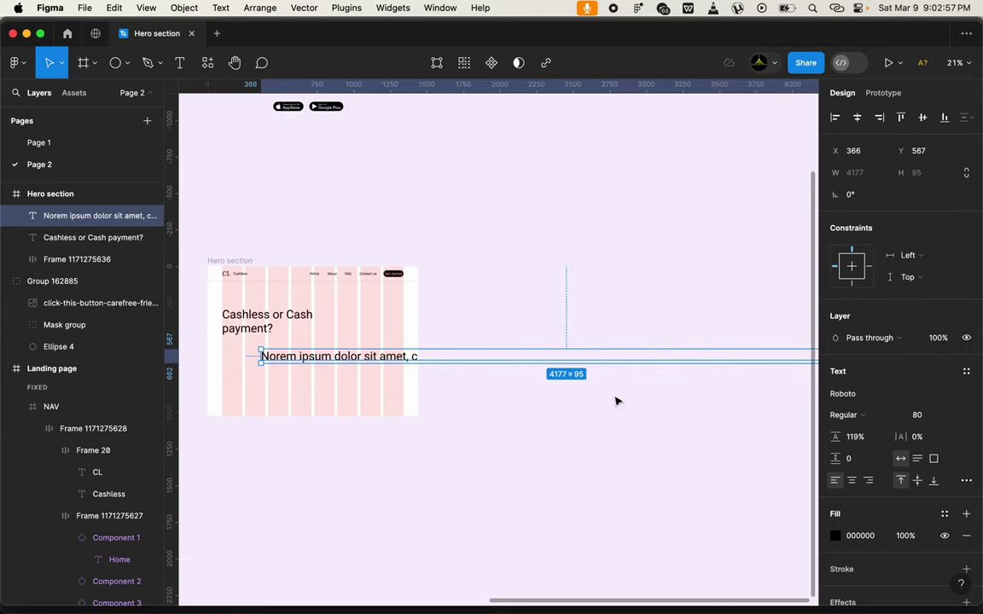
pyautogui.hscroll(1, 653, 392)
pyautogui.hscroll(6, 691, 385)
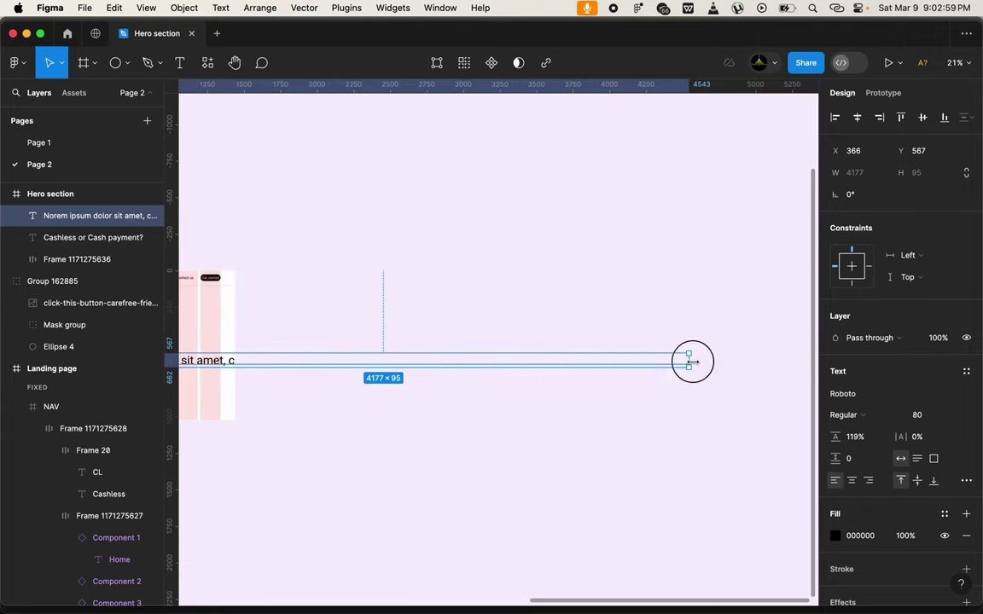
pyautogui.moveTo(693, 360); pyautogui.dragTo(320, 367)
pyautogui.hscroll(-5, 317, 367)
pyautogui.scroll(3, 316, 366)
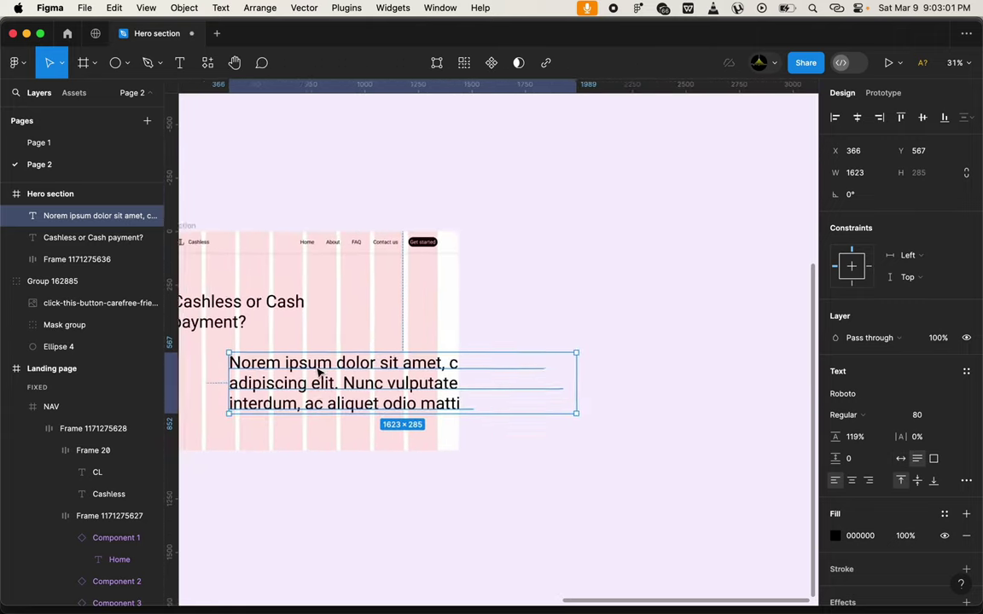
pyautogui.hscroll(-3, 318, 373)
pyautogui.moveTo(701, 407); pyautogui.dragTo(452, 406)
pyautogui.hscroll(-3, 524, 406)
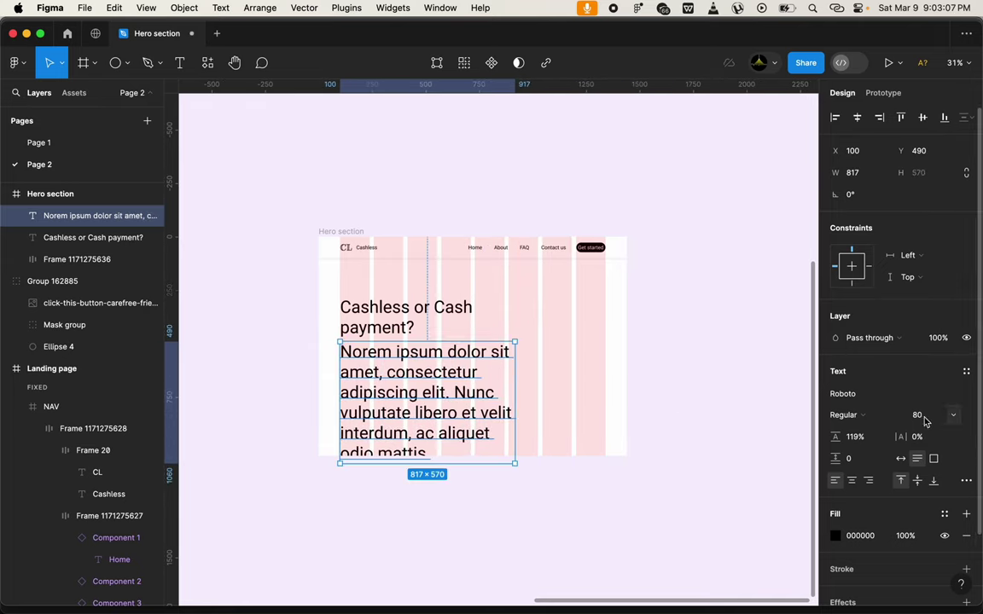
# Set the paragraph to font size 24 and narrow it to the headline's width
pyautogui.click(924, 418)
pyautogui.write('4')
pyautogui.press('Return')
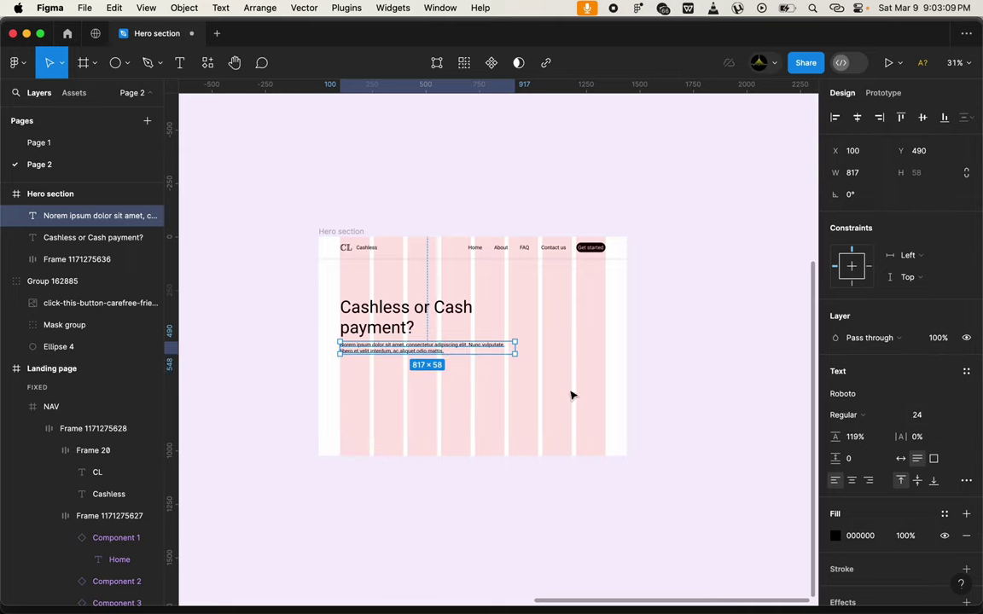
pyautogui.scroll(3, 512, 388)
pyautogui.moveTo(565, 349); pyautogui.dragTo(451, 353)
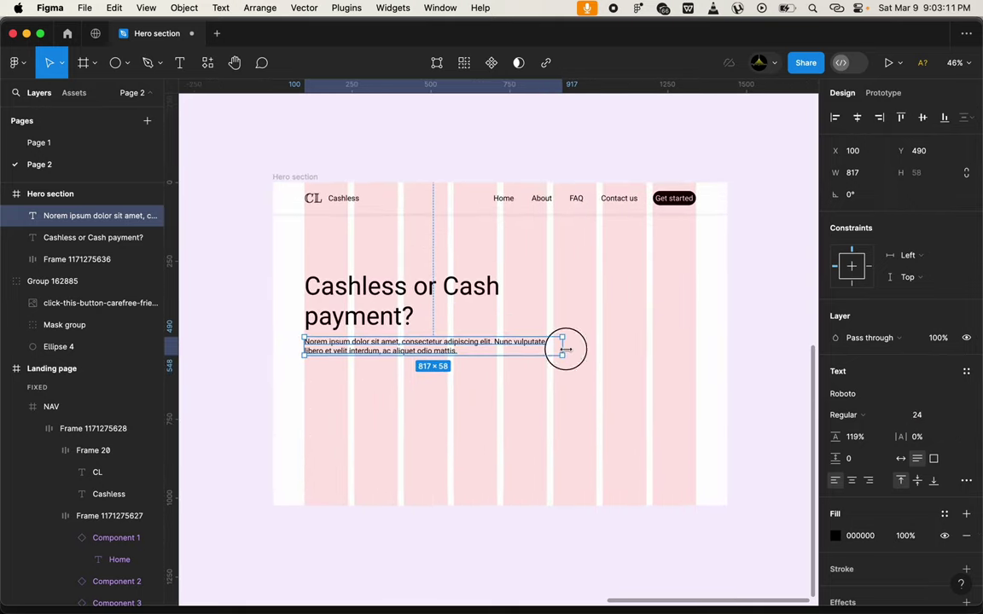
pyautogui.click(432, 294)
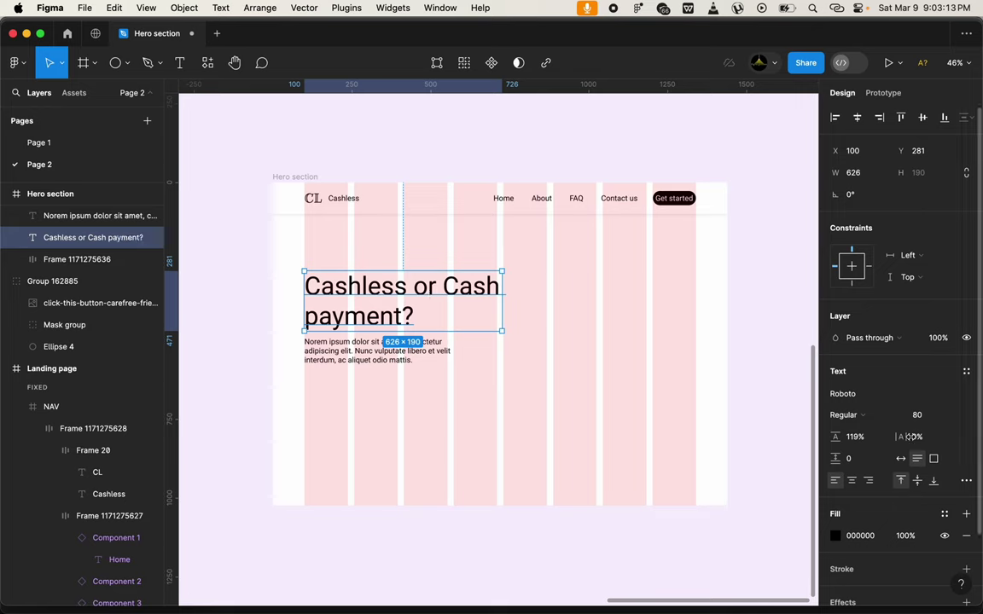
# Change the headline font to Aleo in Bold style
pyautogui.click(853, 395)
pyautogui.write('al')
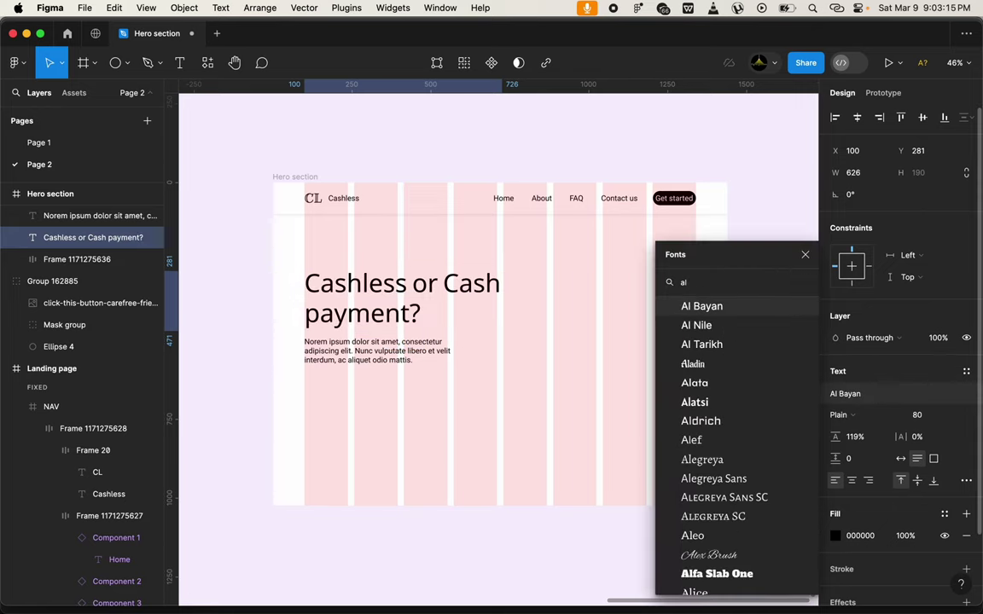
pyautogui.write('eo')
pyautogui.press('Return')
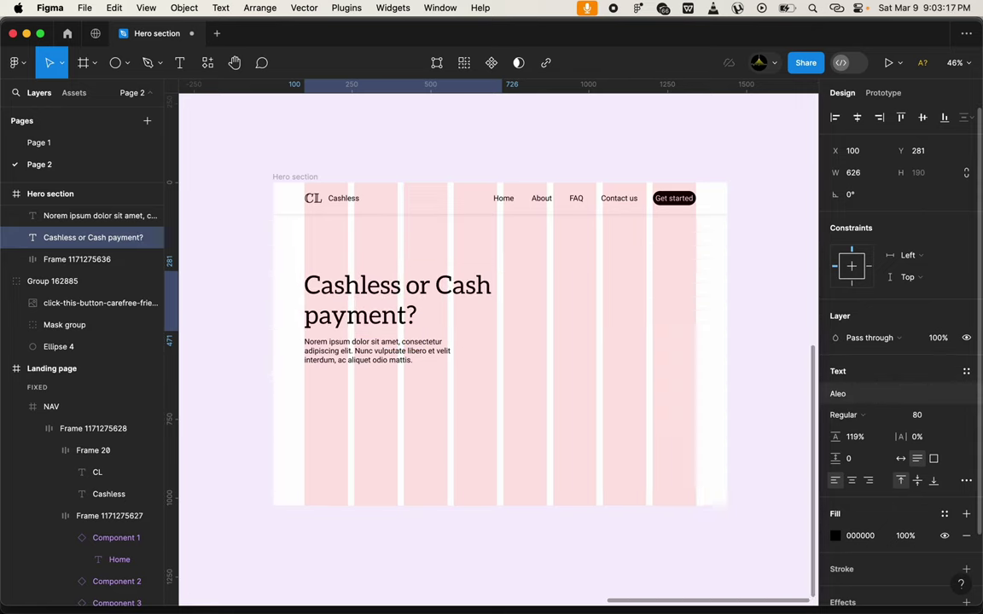
pyautogui.click(883, 417)
pyautogui.click(886, 432)
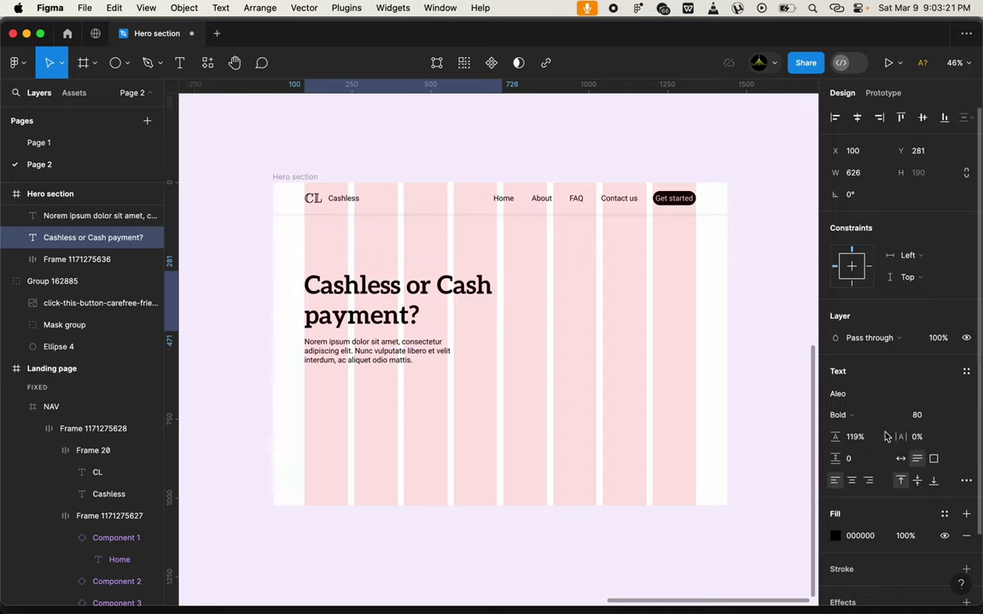
pyautogui.click(421, 350)
pyautogui.scroll(-1, 468, 360)
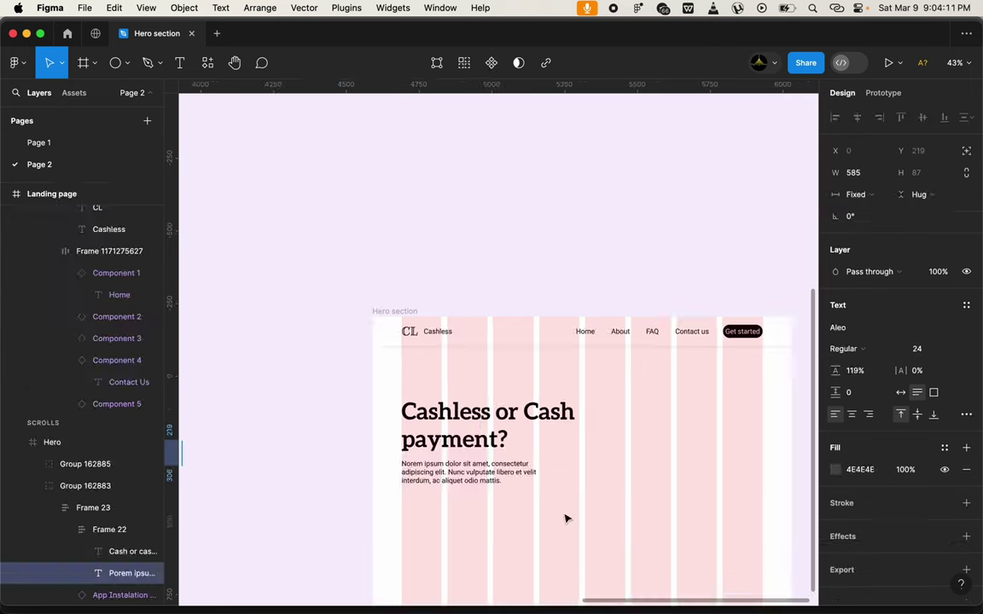
# Copy the App Store and Google Play buttons from the original landing page
pyautogui.scroll(2, 566, 520)
pyautogui.scroll(5, 516, 337)
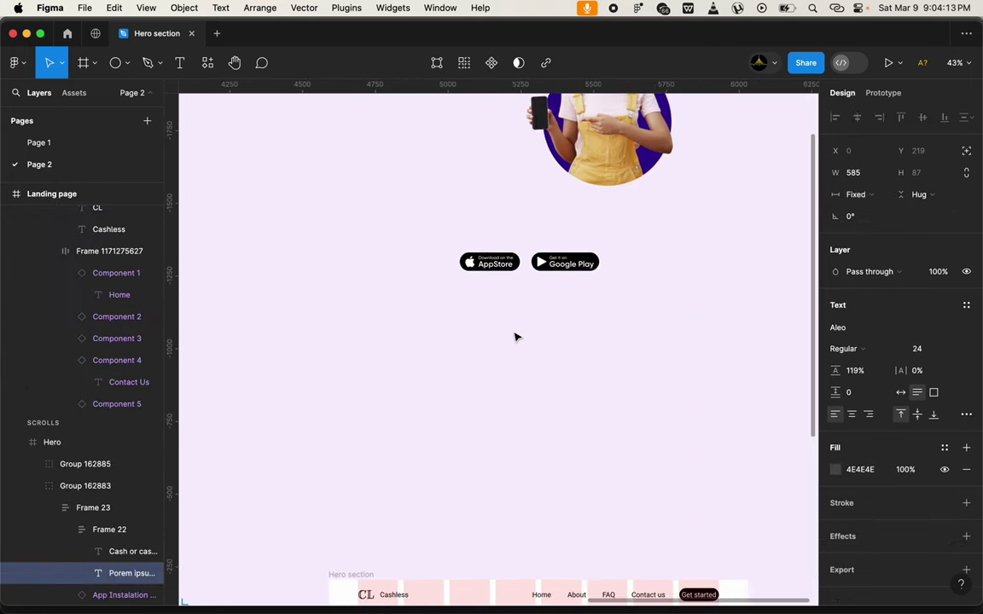
pyautogui.scroll(3, 515, 337)
pyautogui.scroll(2, 515, 339)
pyautogui.scroll(1, 512, 350)
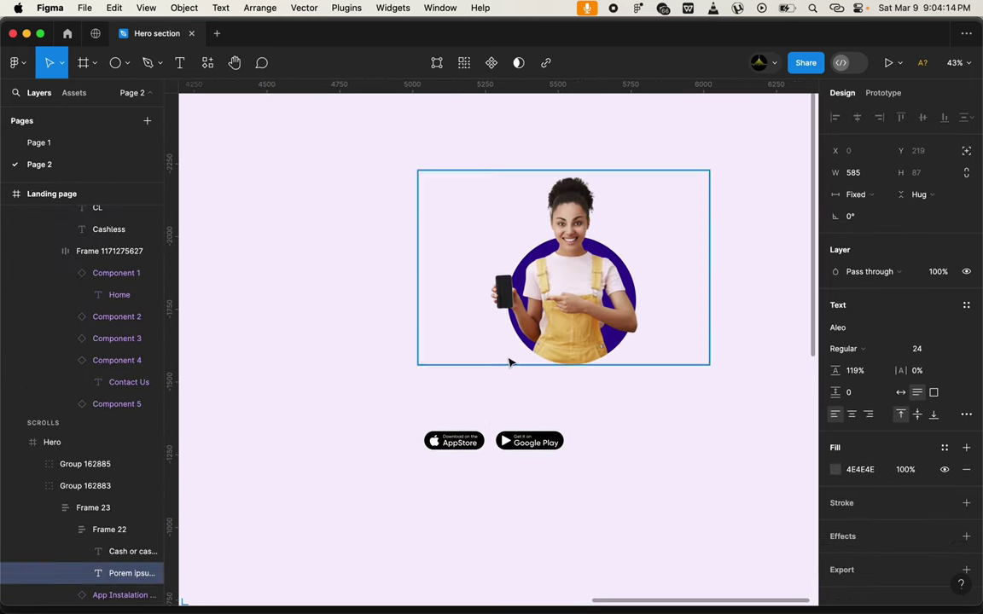
pyautogui.click(640, 411)
pyautogui.scroll(1, 538, 430)
pyautogui.scroll(2, 538, 430)
pyautogui.click(550, 482)
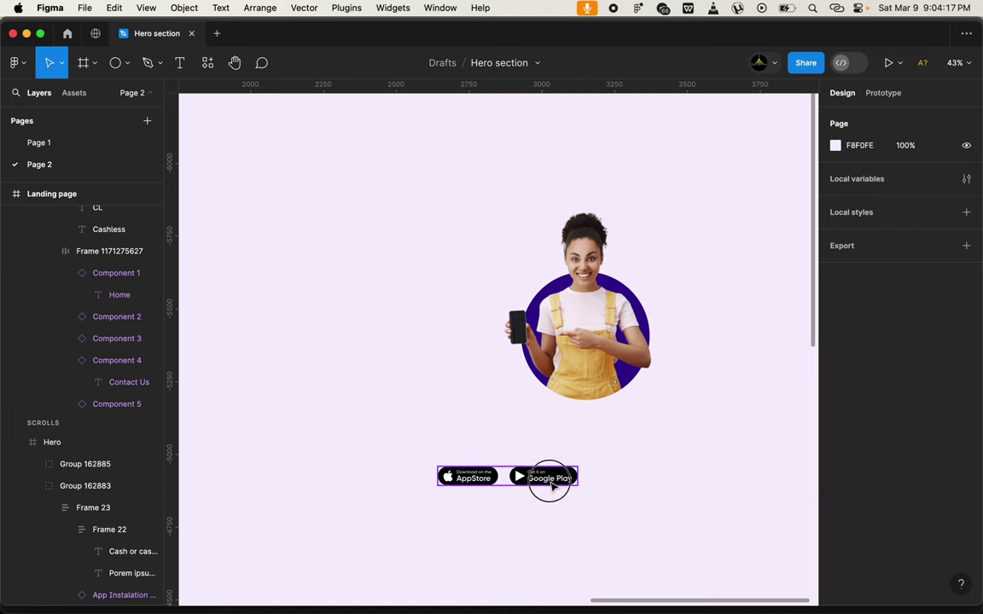
pyautogui.rightClick(552, 481)
pyautogui.moveTo(586, 229)
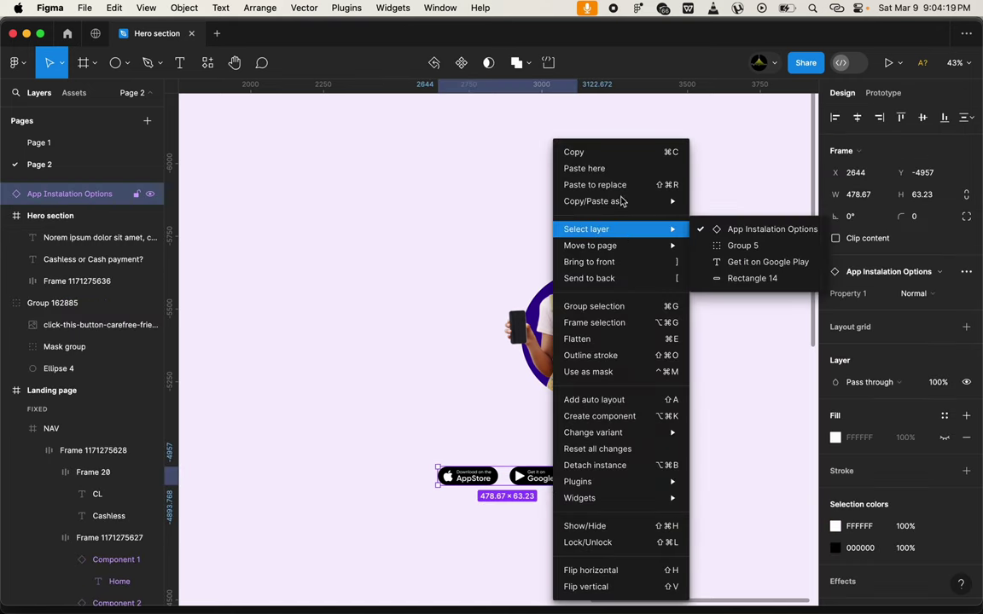
pyautogui.click(619, 155)
# Paste the store buttons into Hero section at X 100, below the paragraph
pyautogui.scroll(-5, 620, 161)
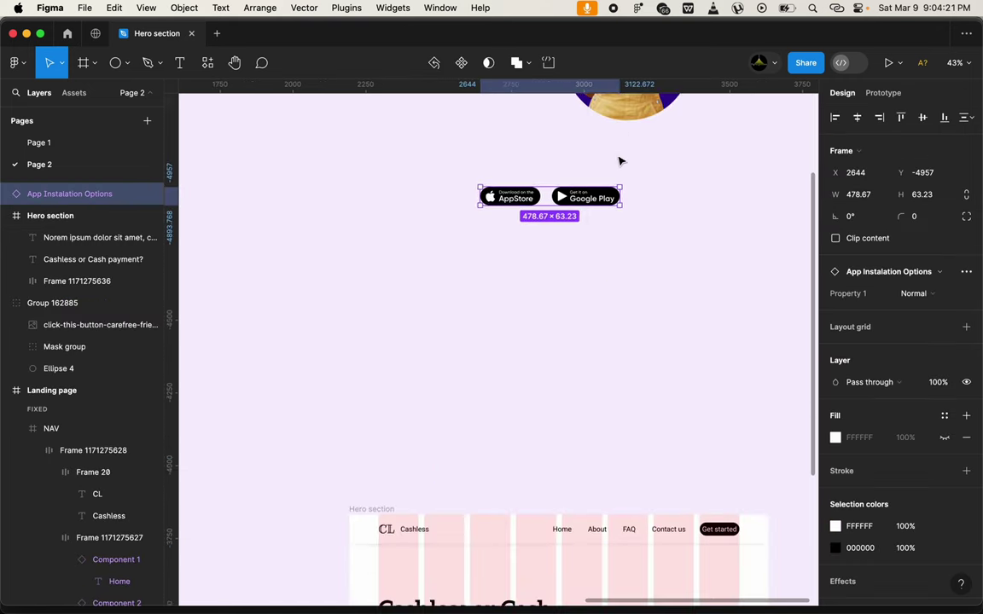
pyautogui.scroll(-5, 620, 161)
pyautogui.scroll(-1, 619, 160)
pyautogui.scroll(-1, 619, 160)
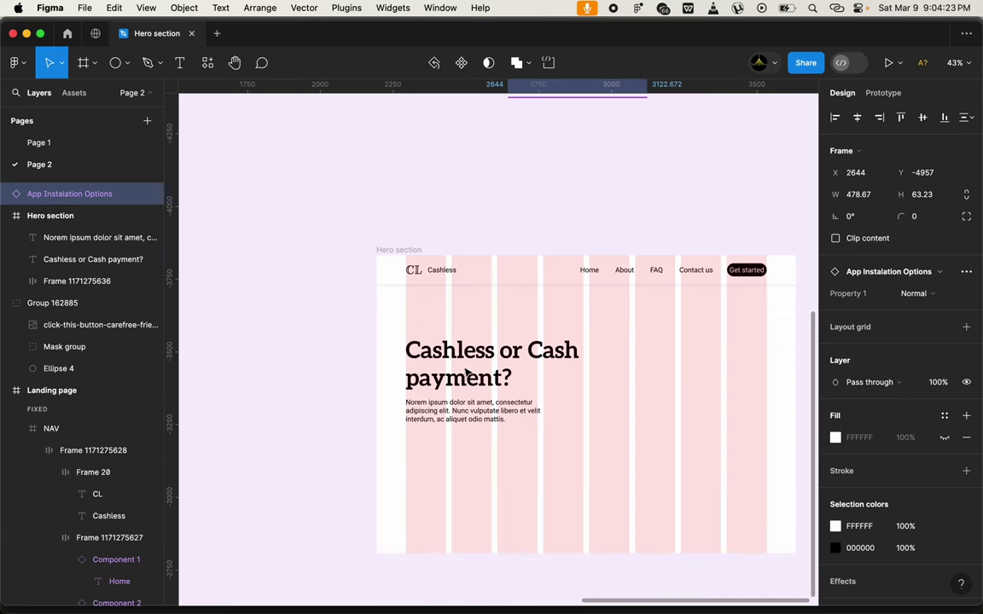
pyautogui.rightClick(461, 447)
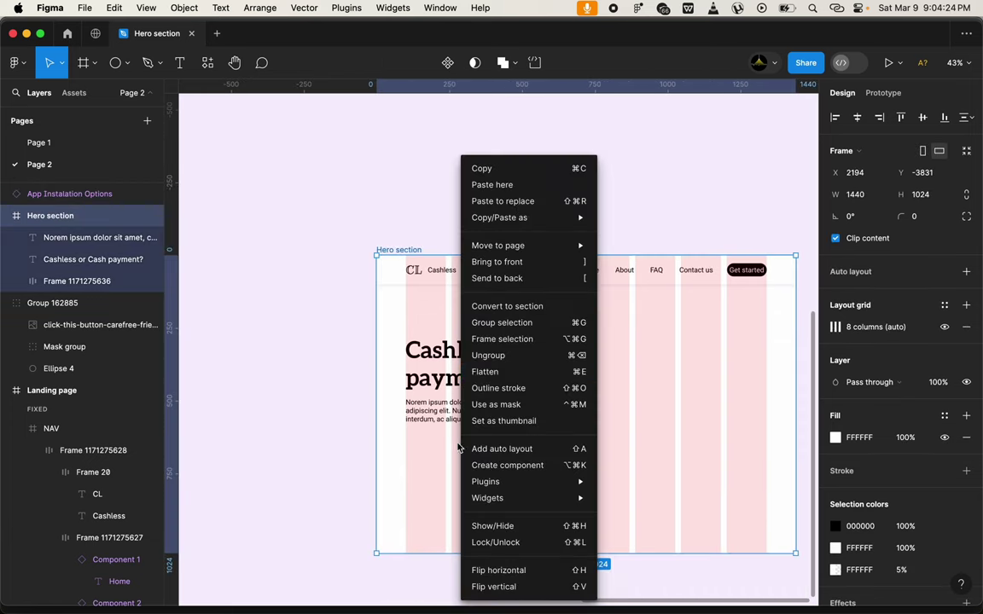
pyautogui.click(523, 185)
pyautogui.scroll(3, 481, 462)
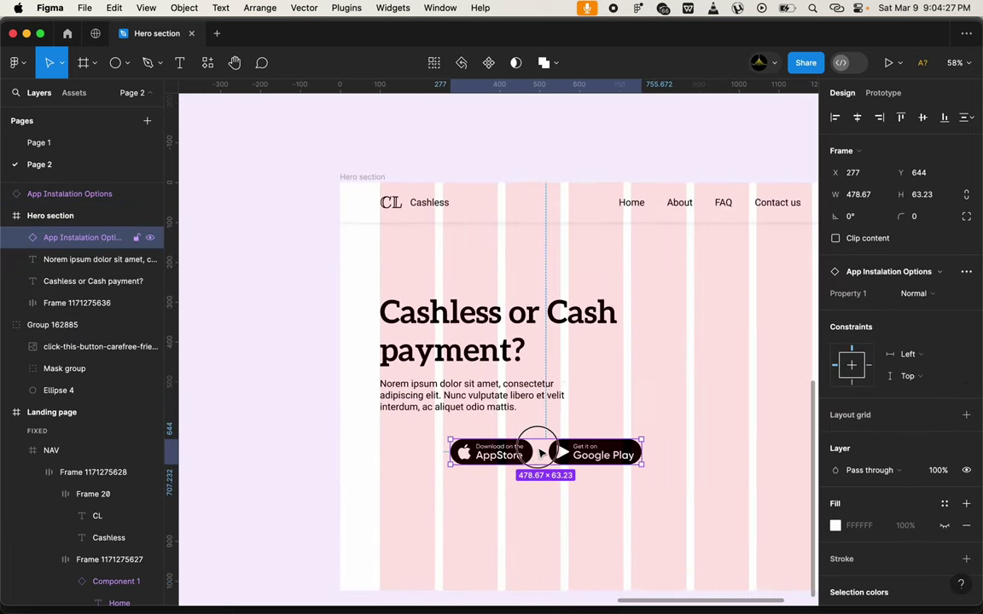
pyautogui.moveTo(541, 454); pyautogui.dragTo(470, 458)
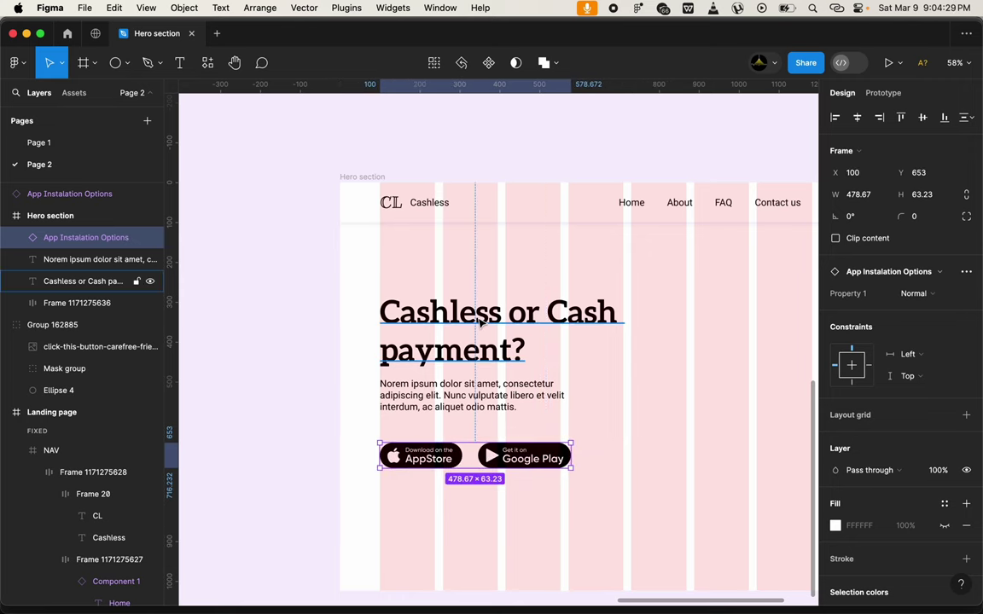
pyautogui.click(480, 323)
pyautogui.click(477, 397)
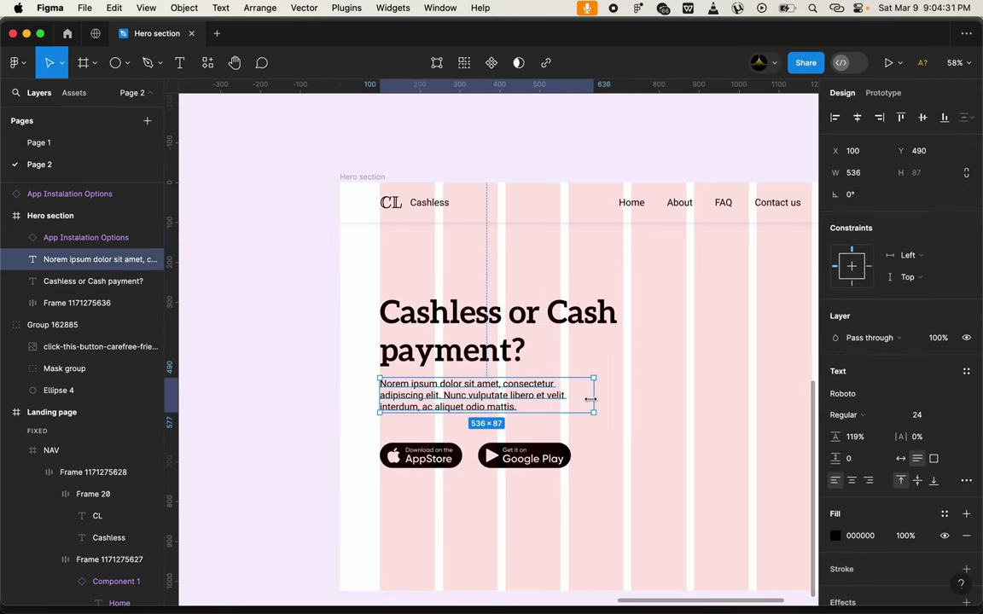
# Widen the paragraph to 614 and colour the word 'Cashless' dark purple
pyautogui.moveTo(589, 399); pyautogui.dragTo(624, 400)
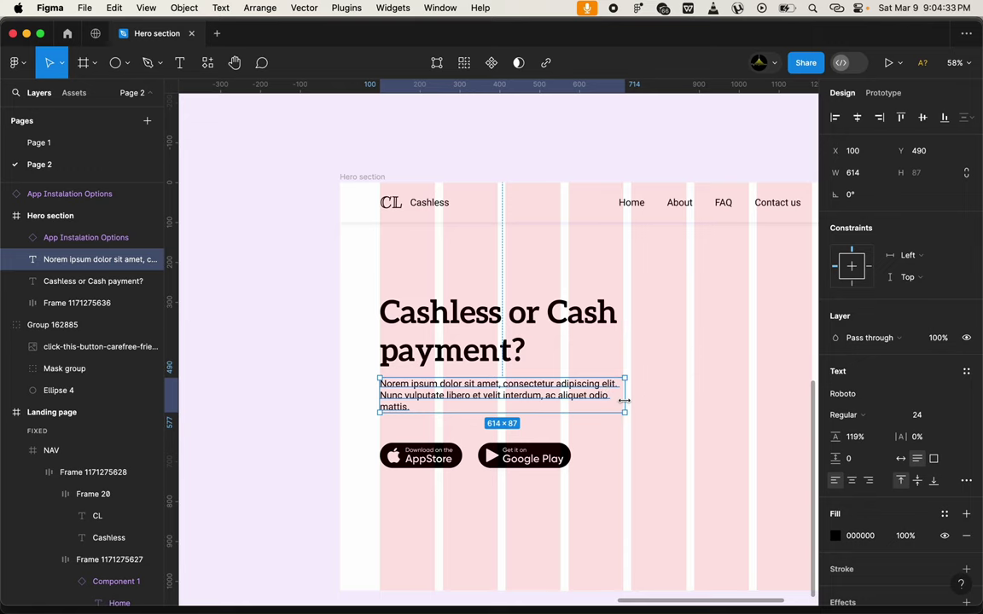
pyautogui.hscroll(3, 547, 356)
pyautogui.click(445, 333)
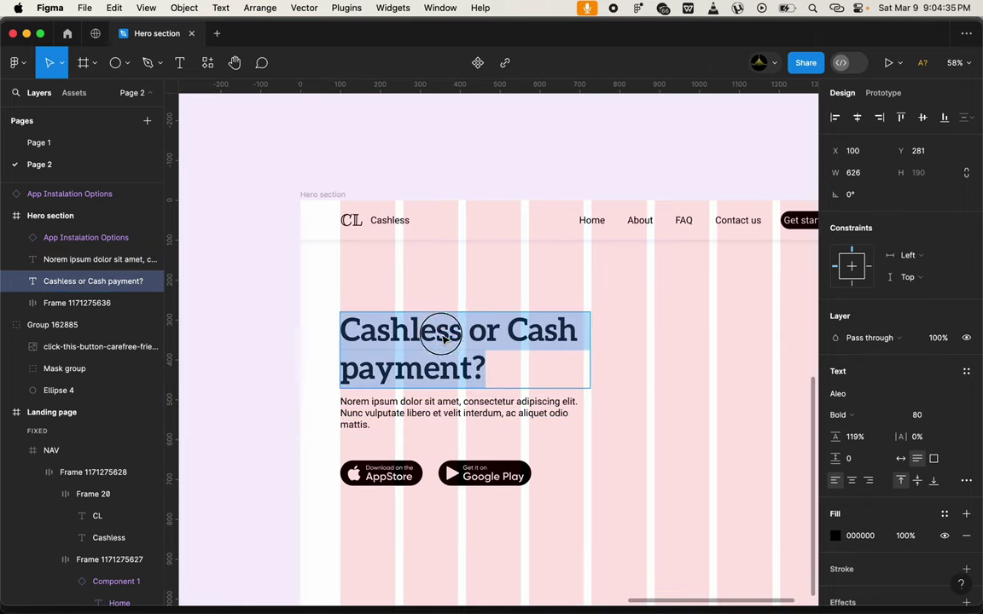
pyautogui.moveTo(461, 333); pyautogui.dragTo(325, 335)
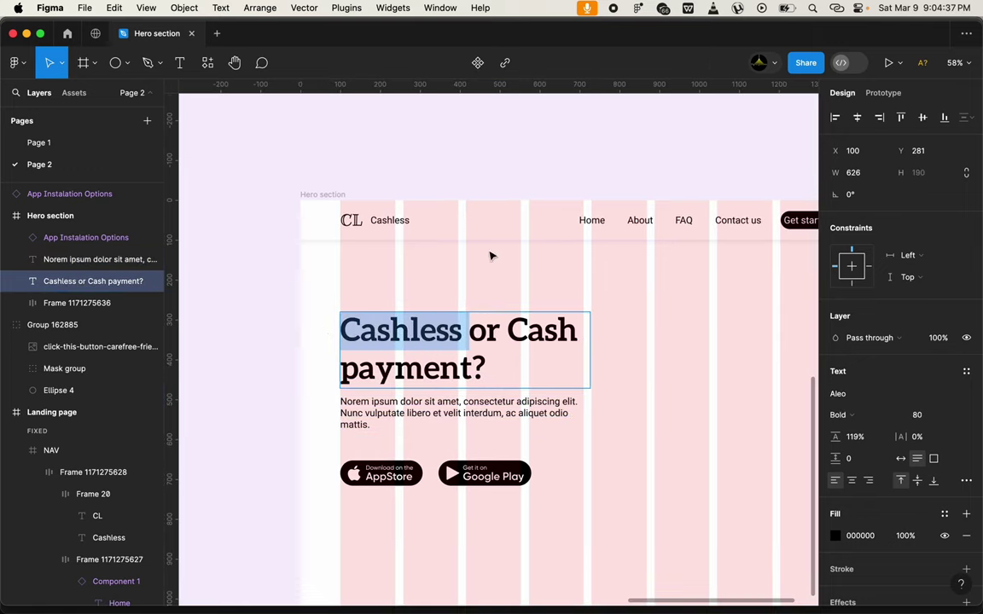
pyautogui.click(944, 514)
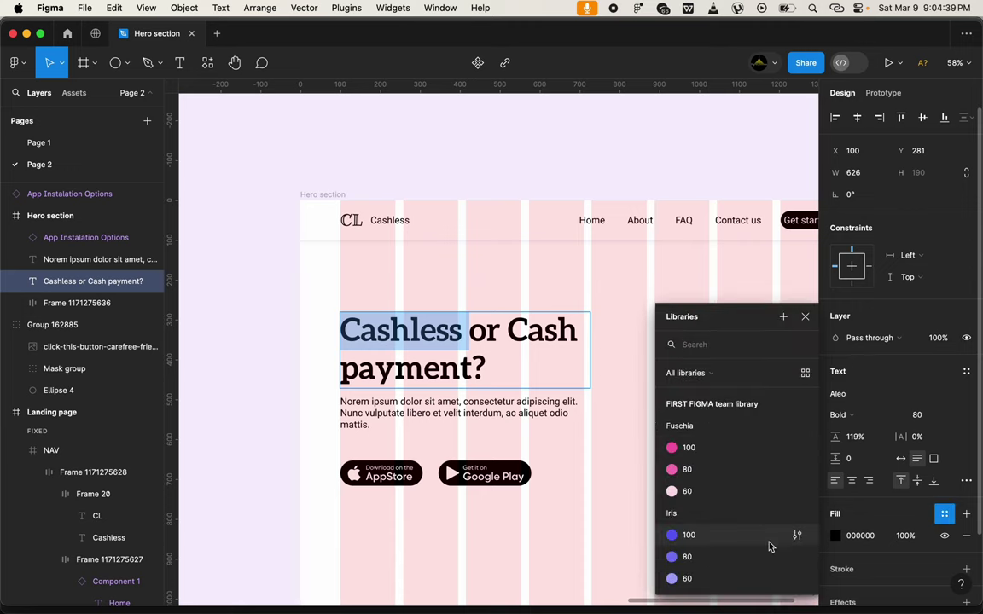
pyautogui.click(836, 536)
pyautogui.click(786, 532)
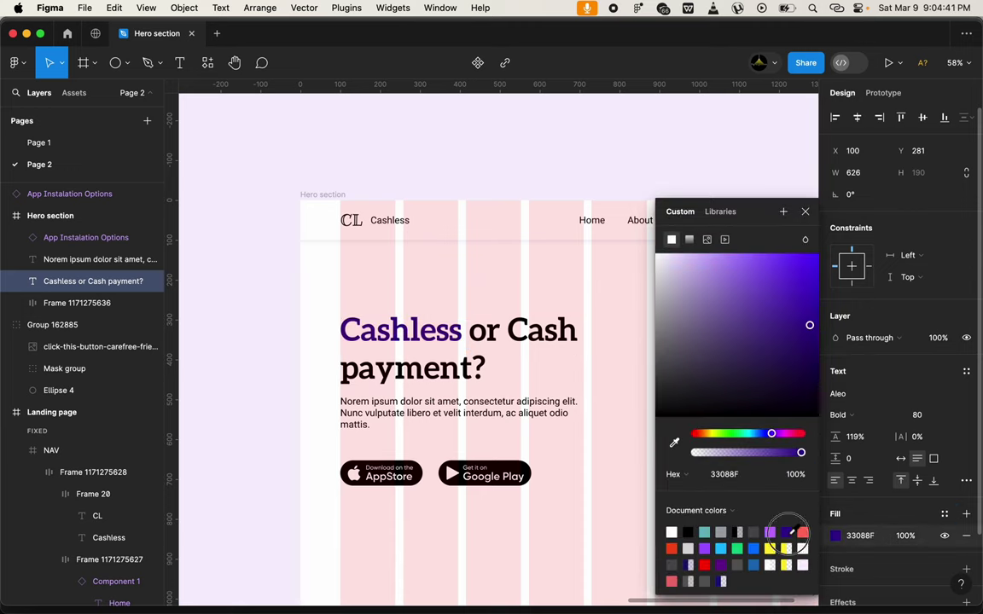
# Colour the word 'Cash' in the headline dark purple 33088F
pyautogui.moveTo(508, 331); pyautogui.dragTo(577, 331)
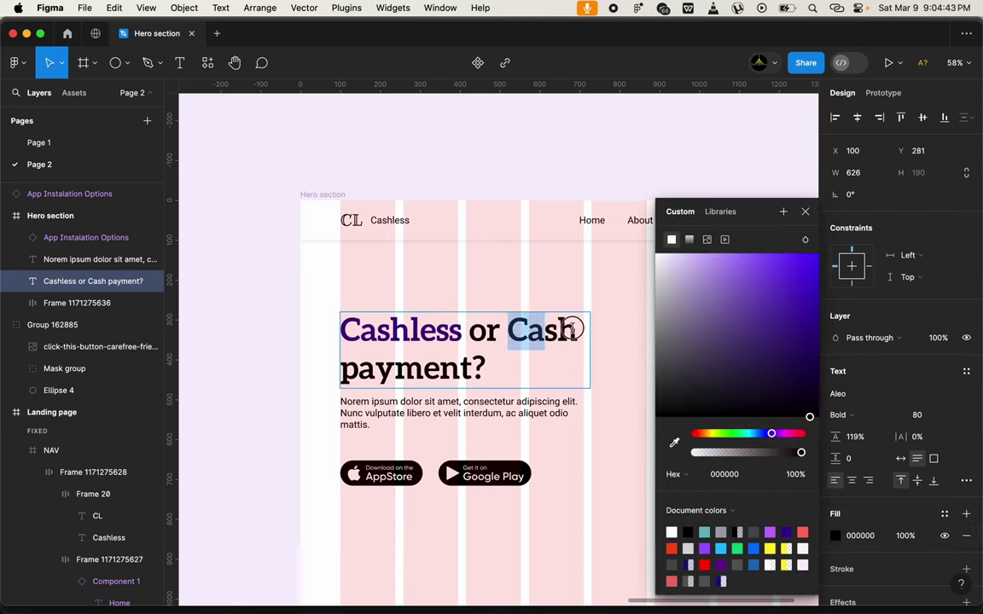
pyautogui.click(835, 538)
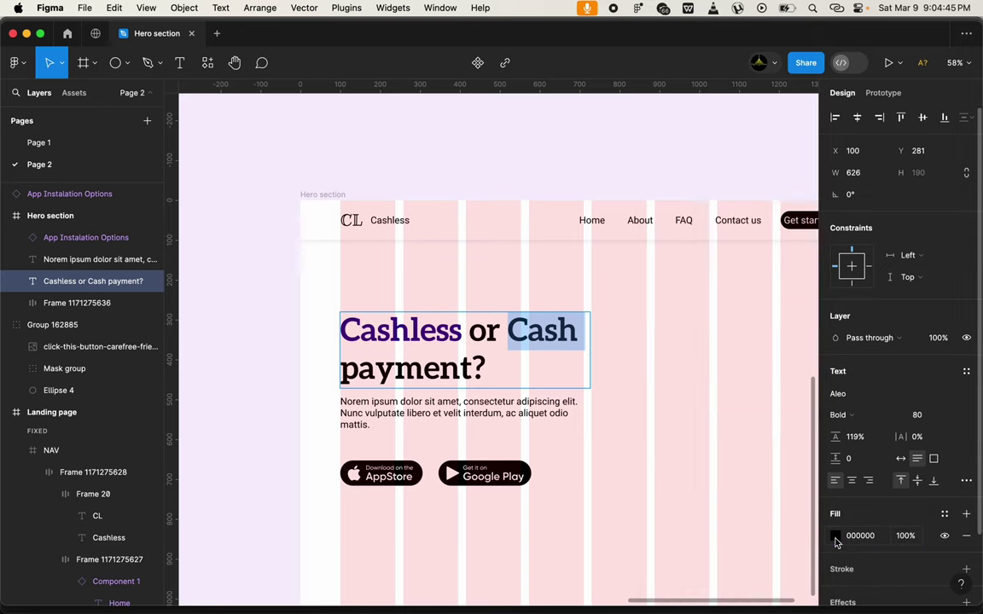
pyautogui.click(836, 537)
pyautogui.click(788, 531)
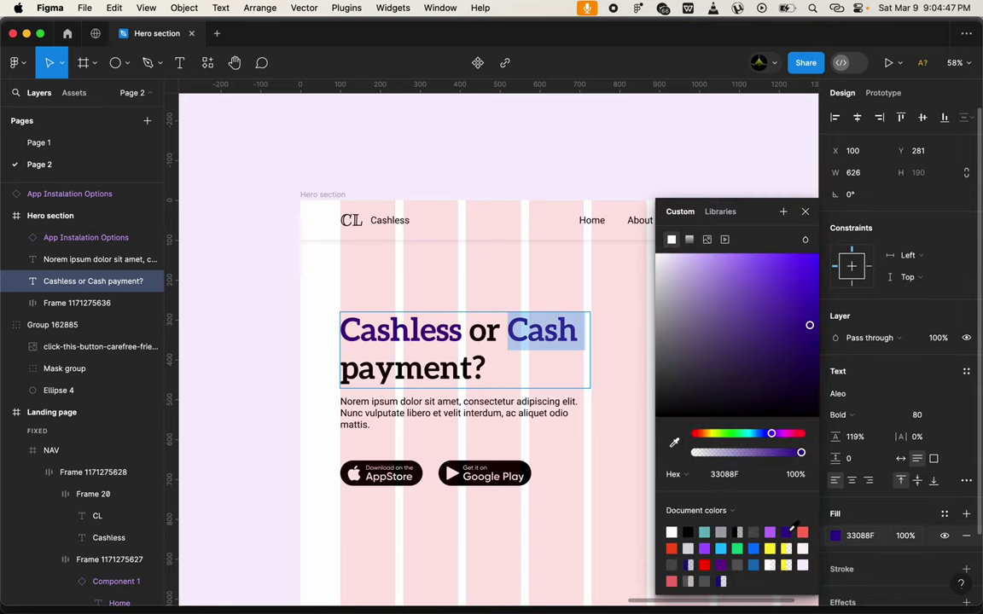
pyautogui.click(806, 210)
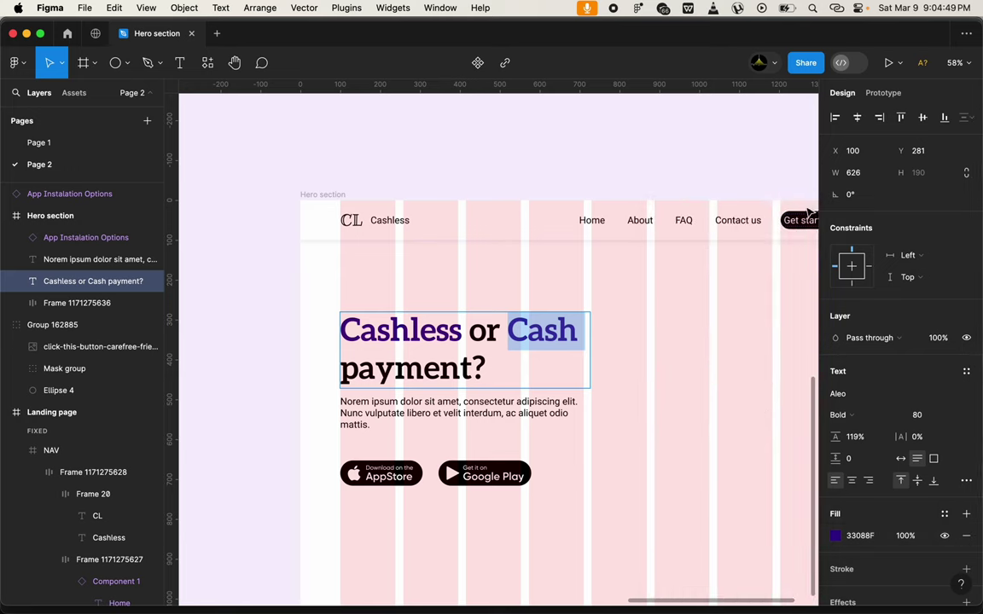
pyautogui.press('Escape')
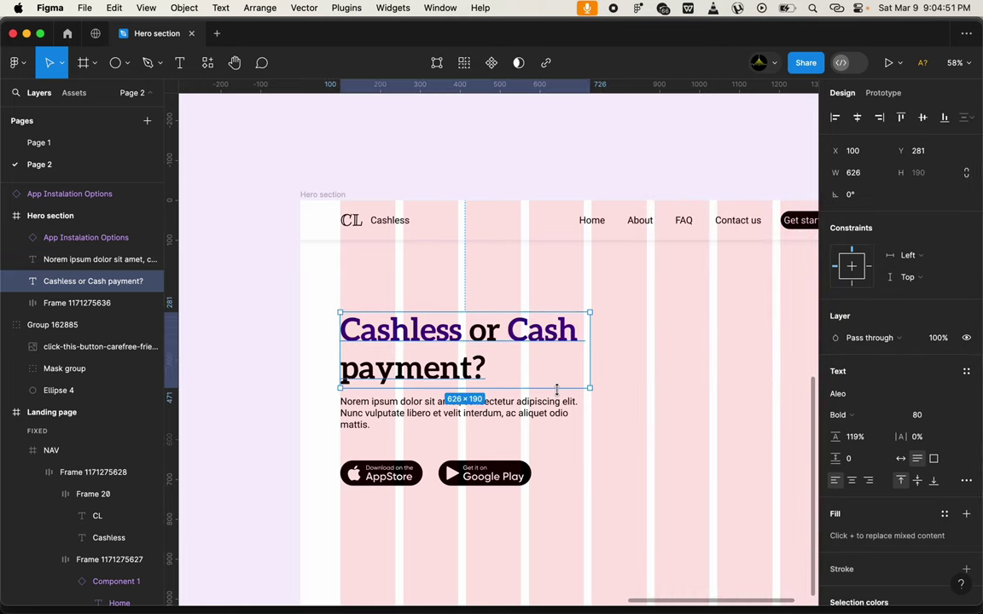
# Make the intro paragraph text grey 6C6C6C
pyautogui.click(543, 412)
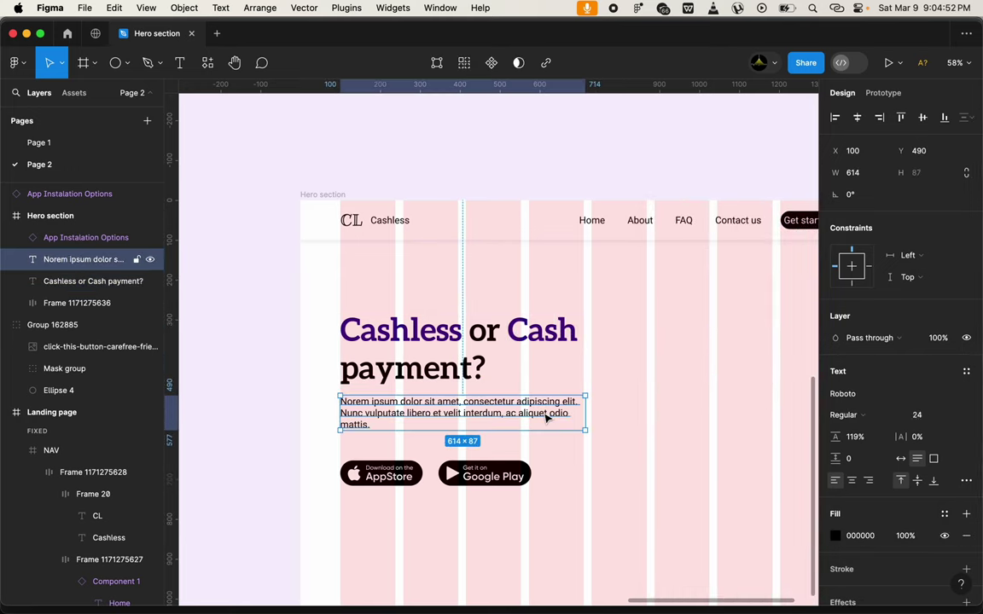
pyautogui.click(835, 537)
pyautogui.moveTo(672, 322); pyautogui.dragTo(654, 353)
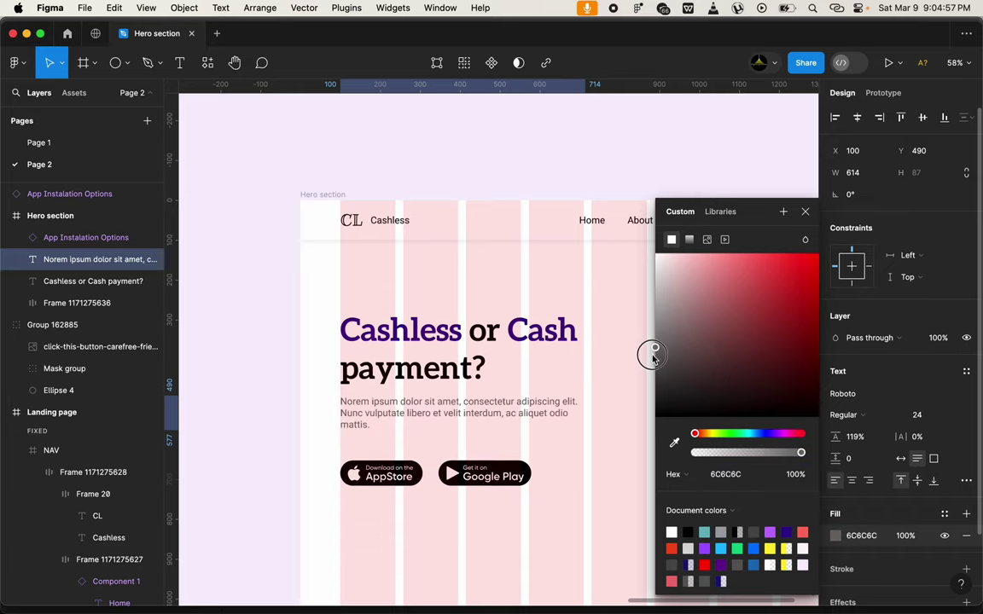
pyautogui.click(555, 467)
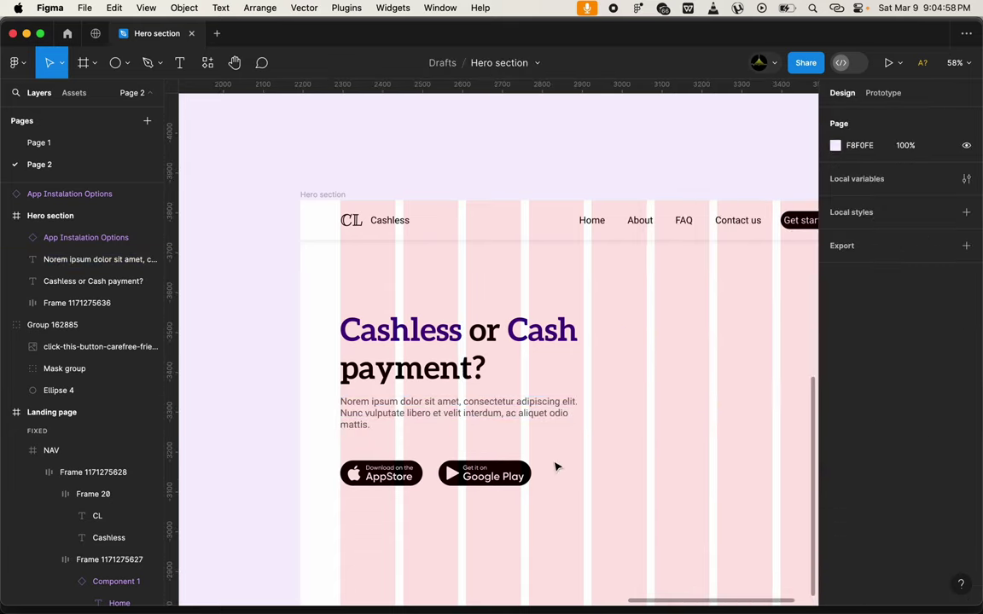
# Group the heading, paragraph and store buttons into vertical auto layout with 24 spacing
pyautogui.click(509, 472)
pyautogui.keyDown('shift'); pyautogui.click(515, 412); pyautogui.keyUp('shift')
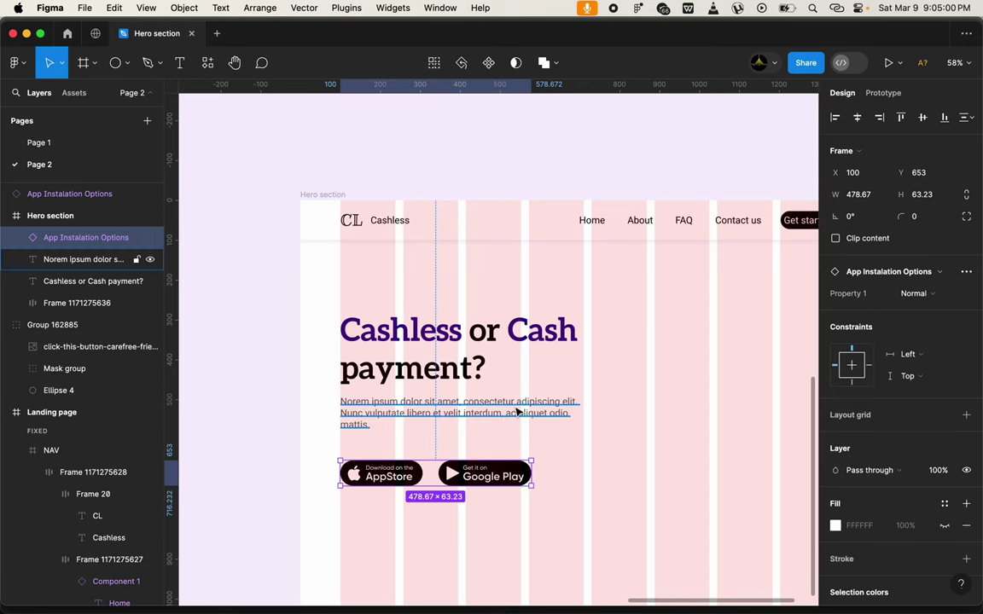
pyautogui.keyDown('shift'); pyautogui.click(500, 350); pyautogui.keyUp('shift')
pyautogui.hotkey('shift', 'a')
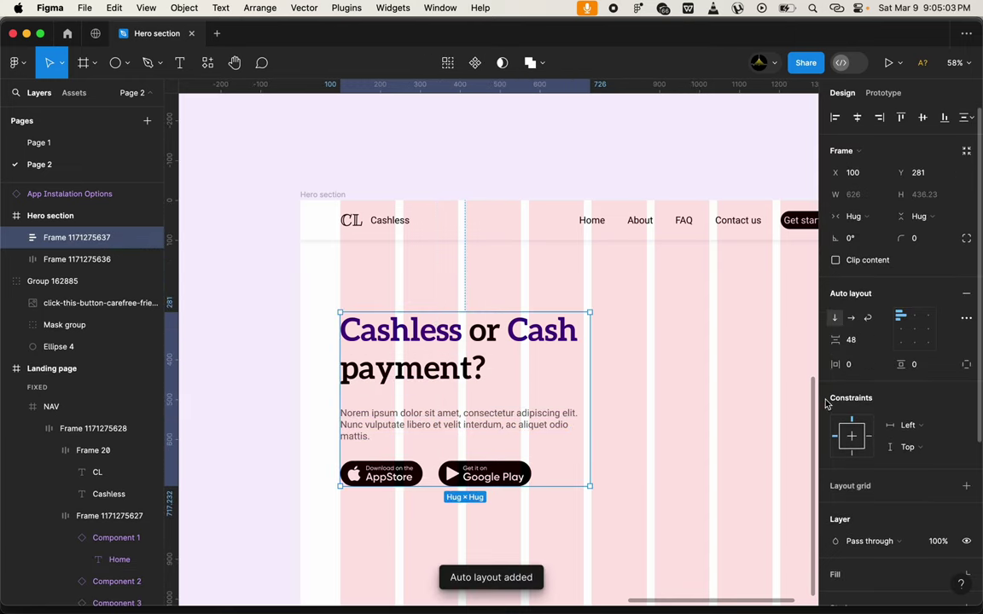
pyautogui.write('24')
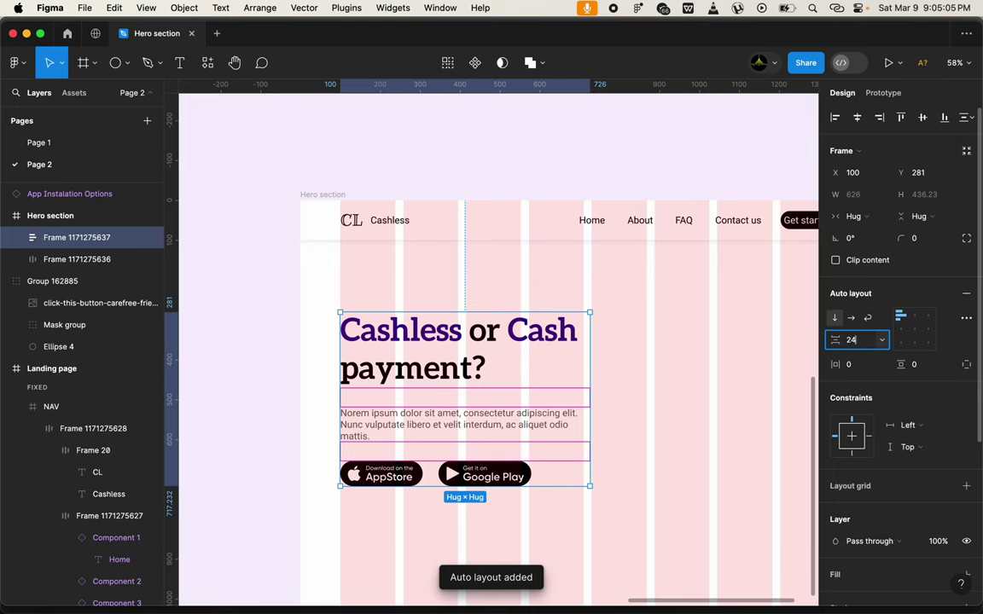
pyautogui.press('Return')
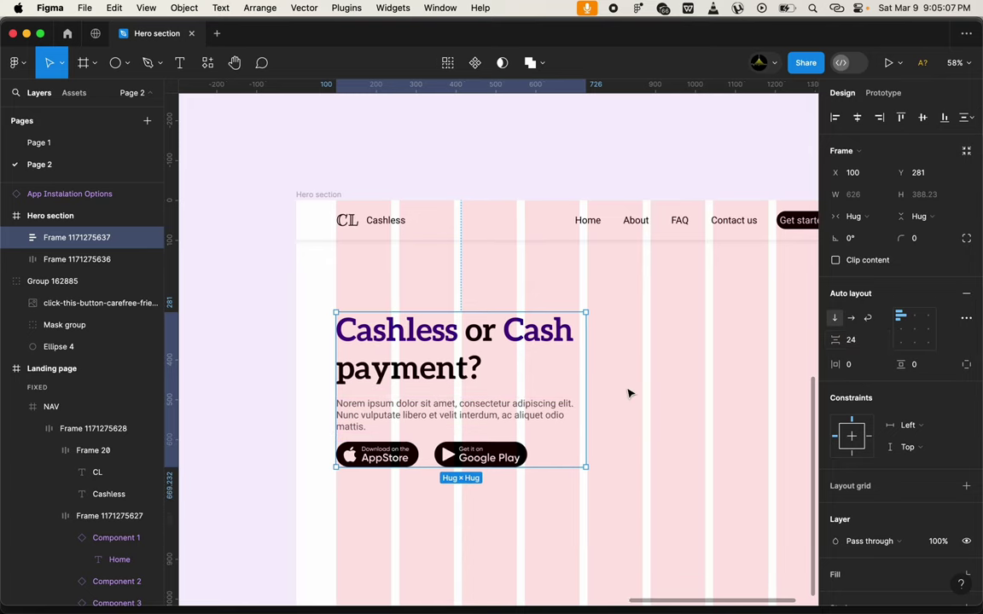
pyautogui.hscroll(5, 598, 394)
# Set the Home, About, FAQ, Contact us and Get started nav text to font size 16
pyautogui.doubleClick(525, 220)
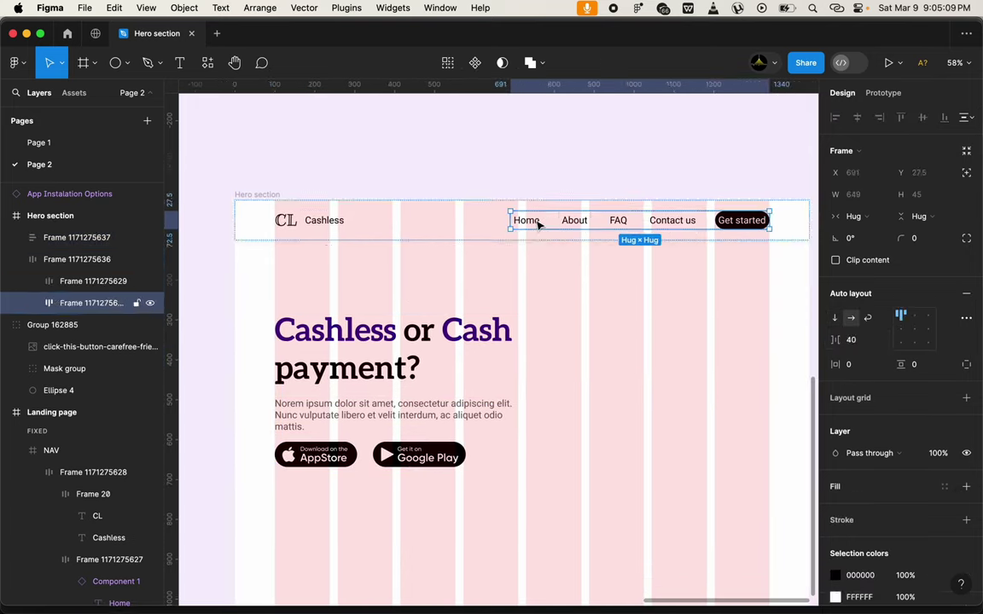
pyautogui.keyDown('shift'); pyautogui.click(575, 222); pyautogui.keyUp('shift')
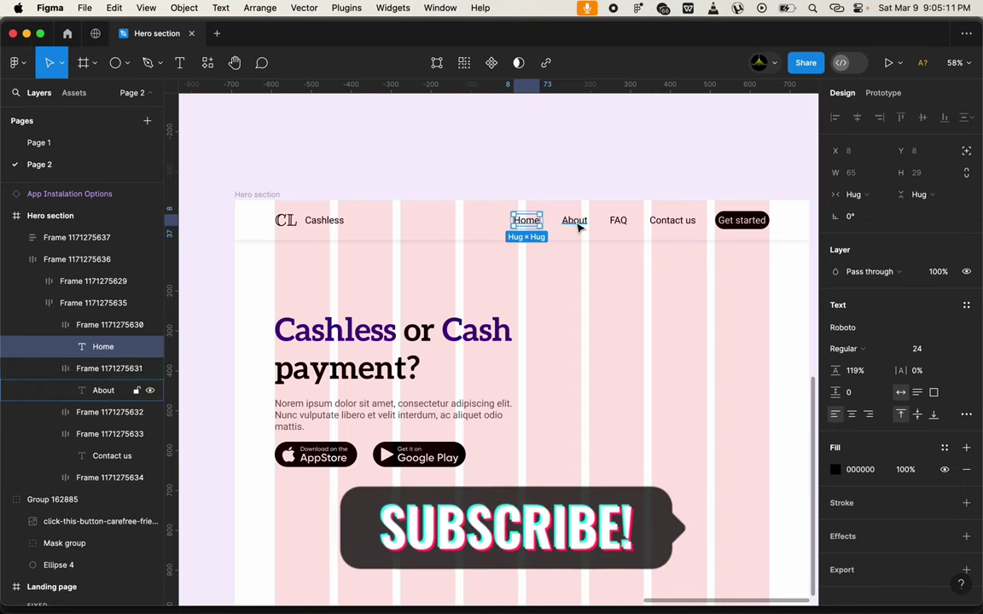
pyautogui.keyDown('shift'); pyautogui.click(575, 222); pyautogui.keyUp('shift')
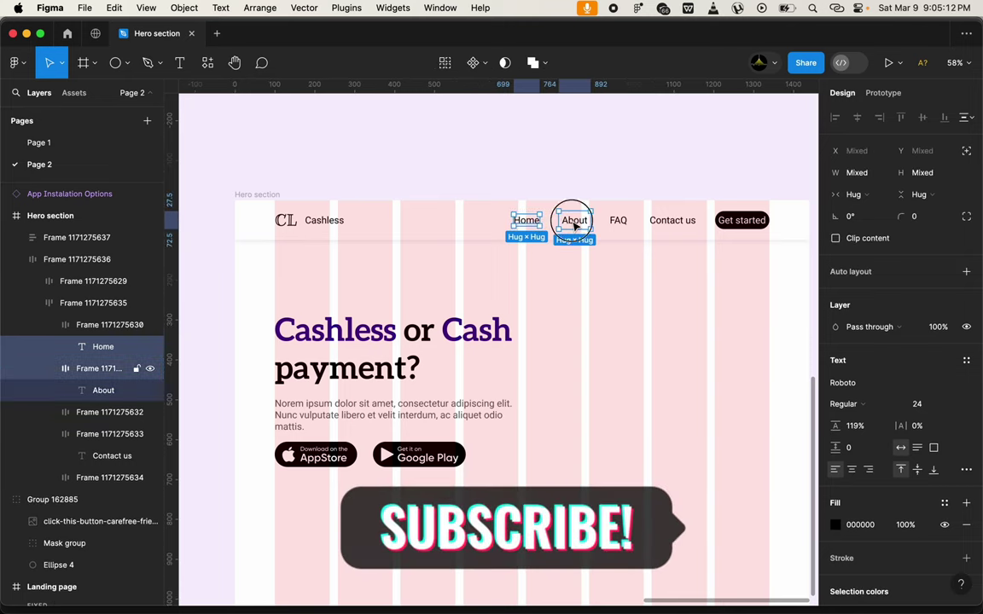
pyautogui.keyDown('shift'); pyautogui.click(617, 220); pyautogui.keyUp('shift')
pyautogui.keyDown('shift'); pyautogui.click(672, 220); pyautogui.keyUp('shift')
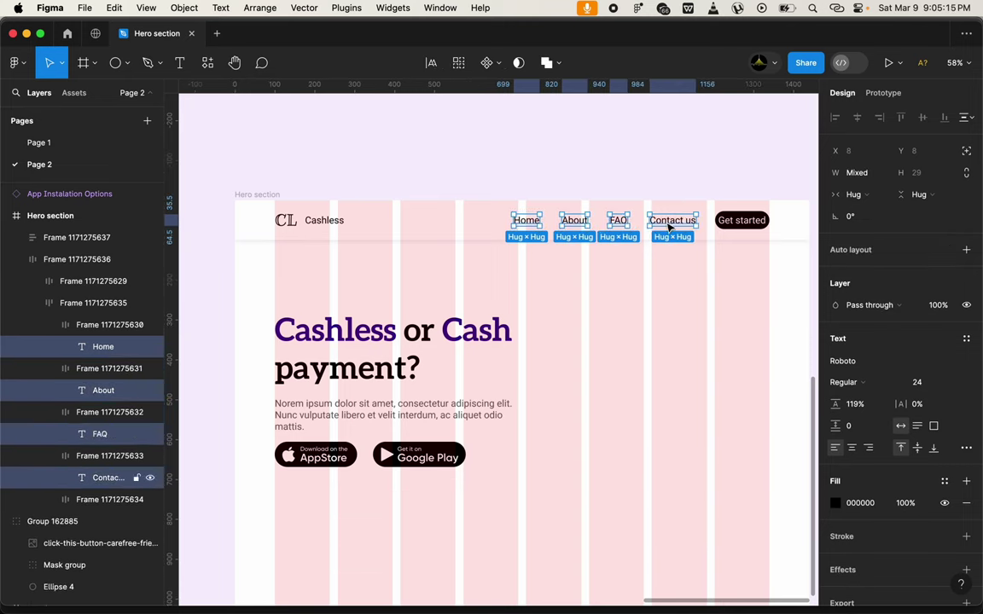
pyautogui.keyDown('shift'); pyautogui.click(742, 222); pyautogui.keyUp('shift')
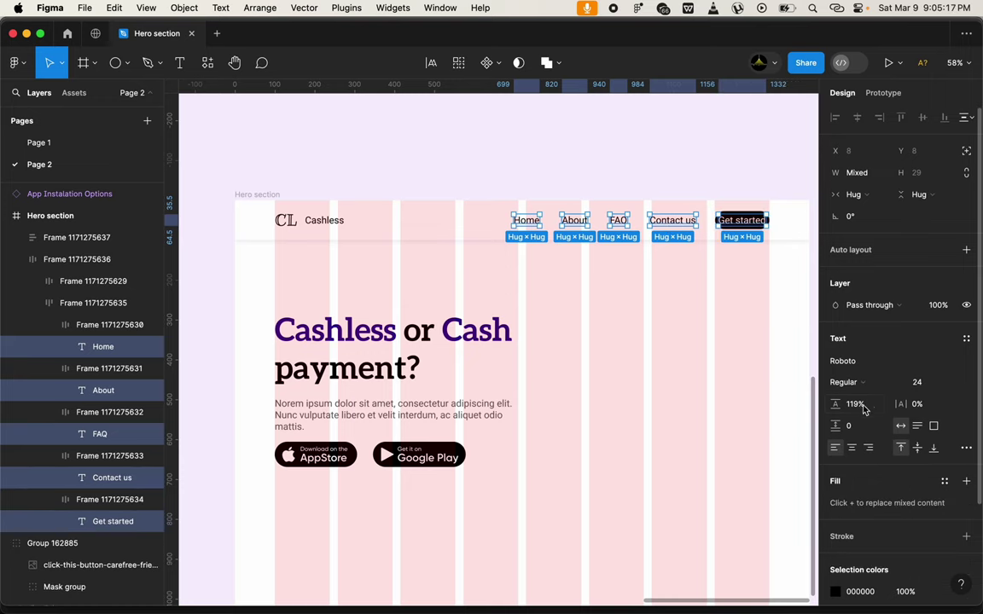
pyautogui.click(919, 385)
pyautogui.write('16')
pyautogui.press('Return')
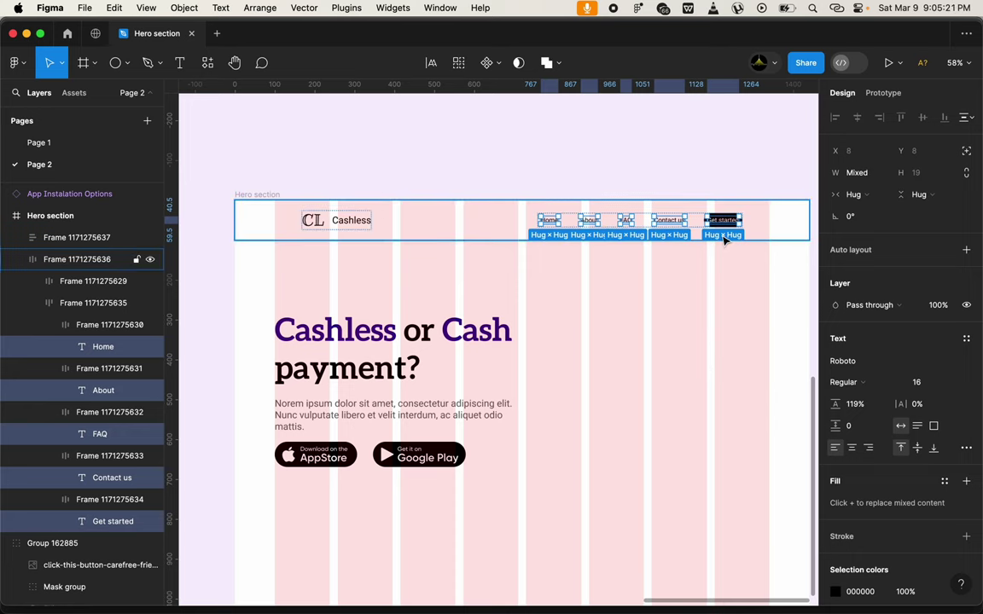
pyautogui.click(742, 263)
# Set the Get started button's vertical and horizontal padding to 15, making it 110 × 49
pyautogui.scroll(5, 719, 201)
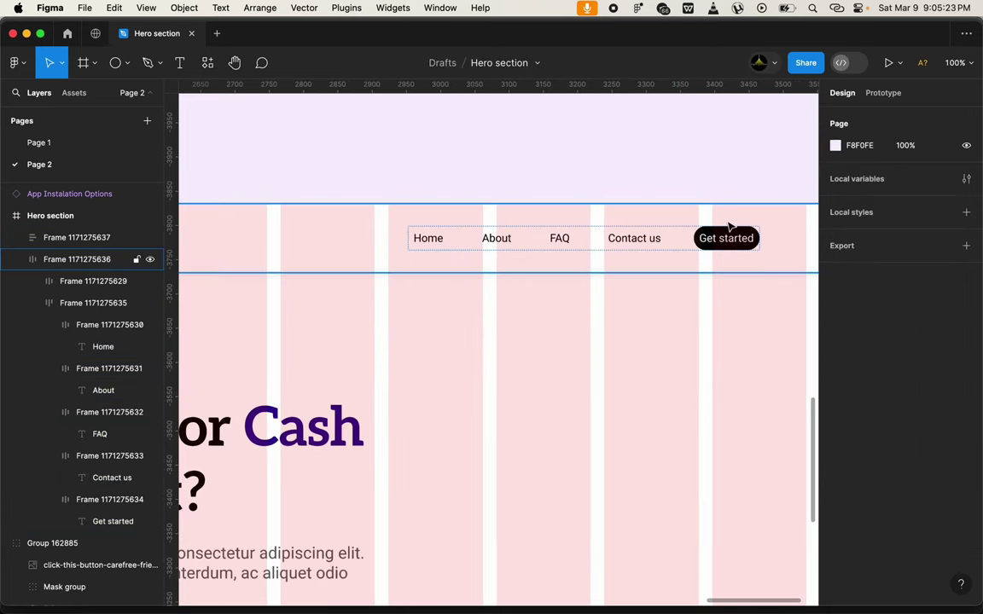
pyautogui.click(735, 241)
pyautogui.click(736, 241)
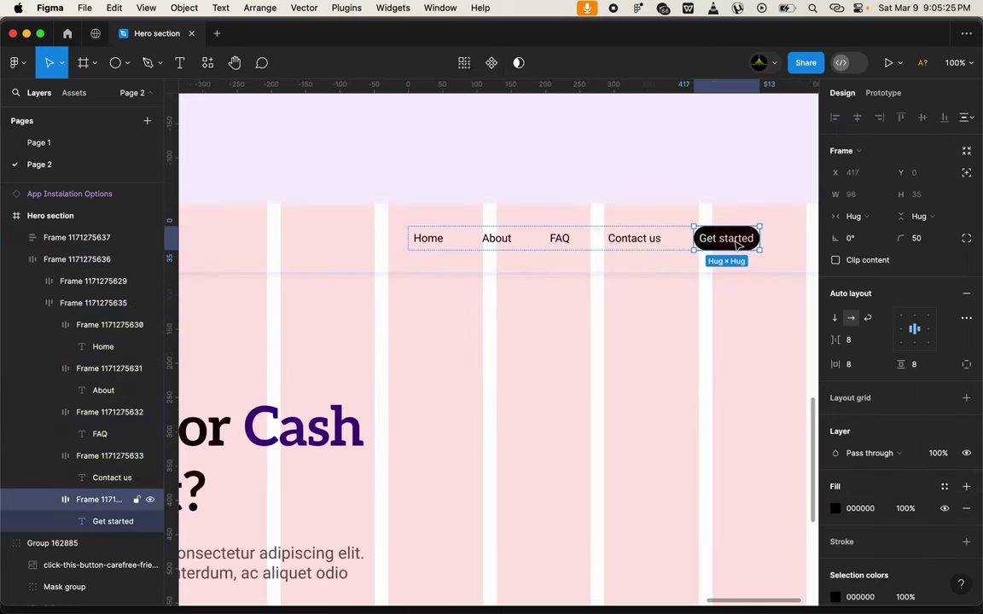
pyautogui.click(920, 369)
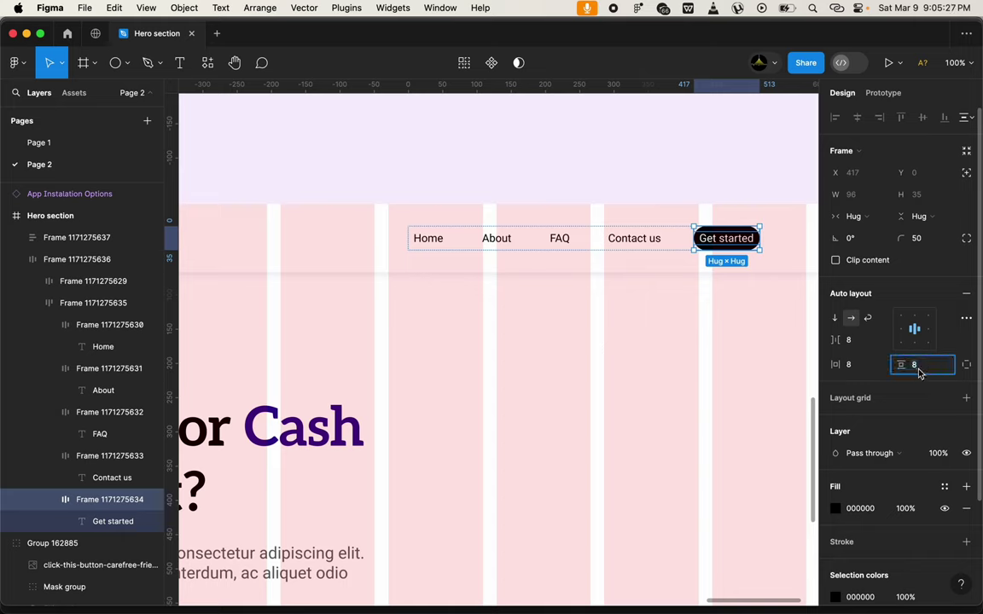
pyautogui.write('24')
pyautogui.press('Return')
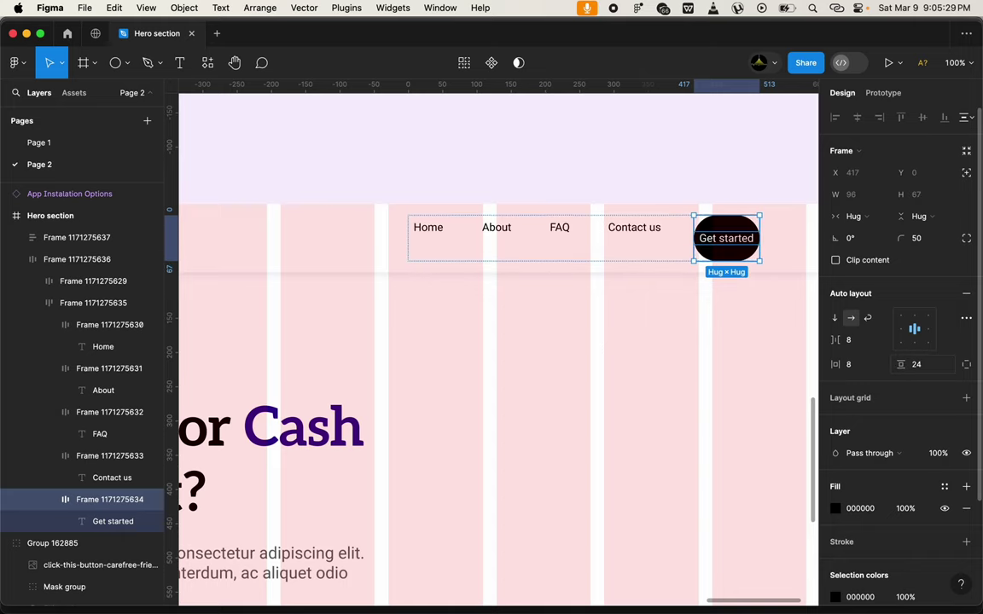
pyautogui.click(921, 373)
pyautogui.write('1')
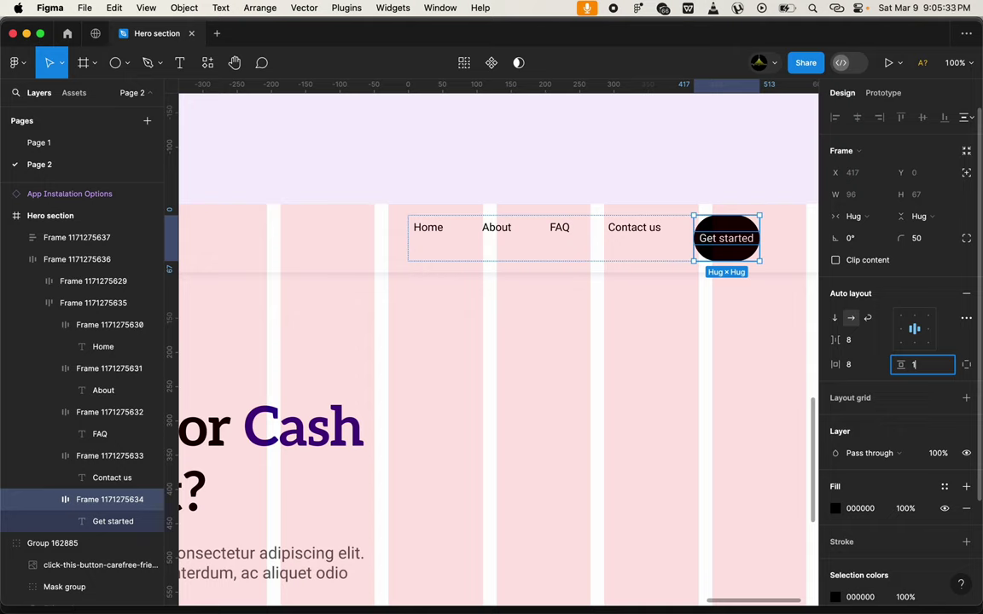
pyautogui.write('5')
pyautogui.press('Return')
pyautogui.click(848, 364)
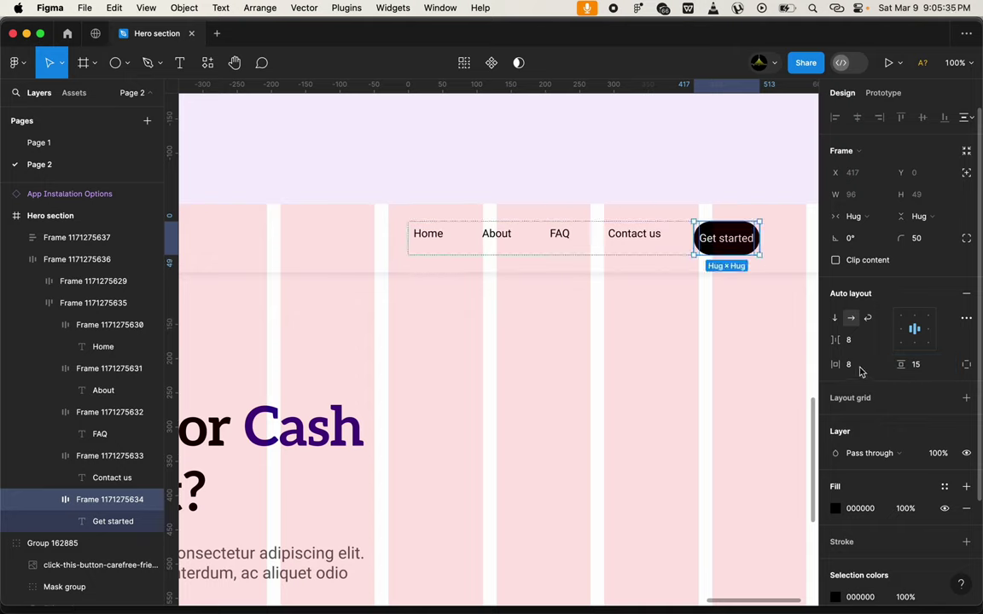
pyautogui.write('15')
pyautogui.press('Return')
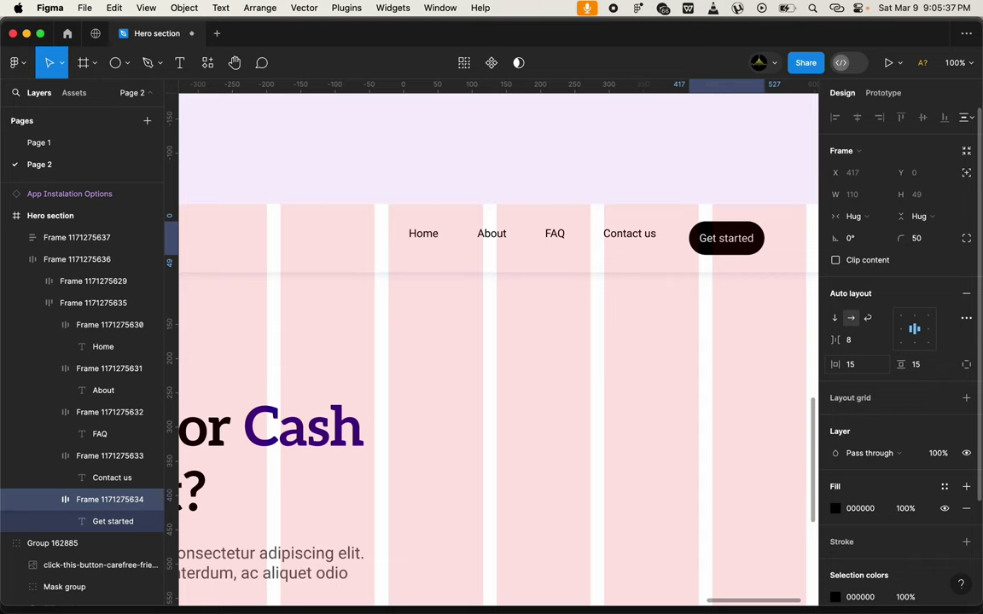
pyautogui.click(673, 247)
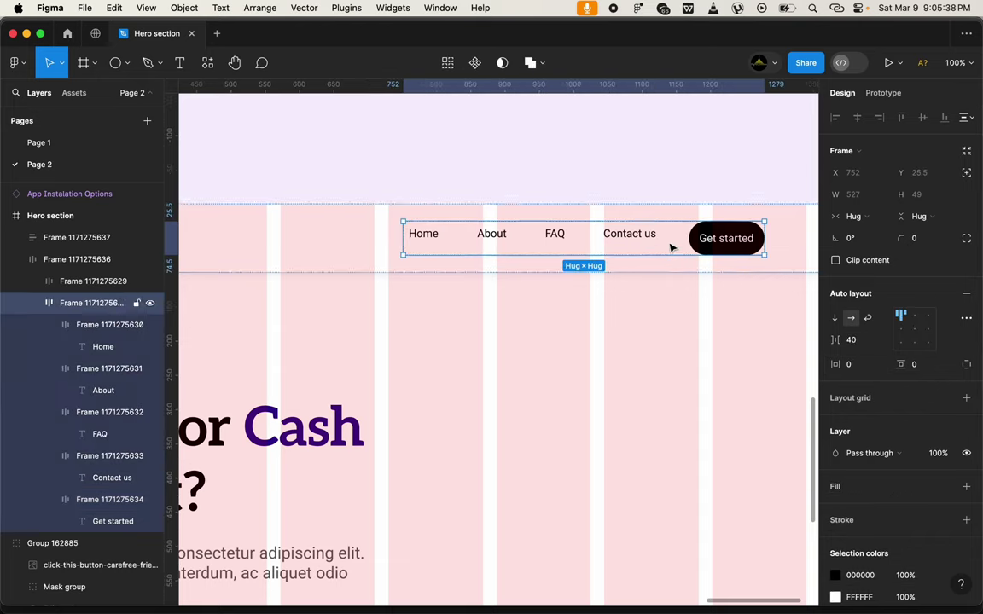
# Vertically centre the nav links within their auto-layout row
pyautogui.click(900, 328)
pyautogui.scroll(-2, 642, 310)
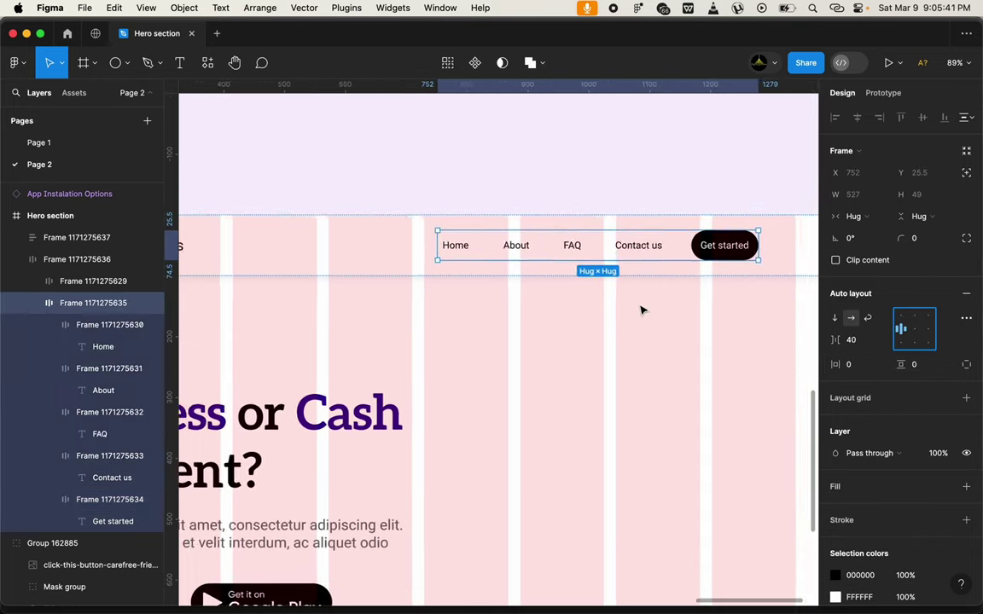
pyautogui.scroll(-5, 643, 311)
pyautogui.click(495, 271)
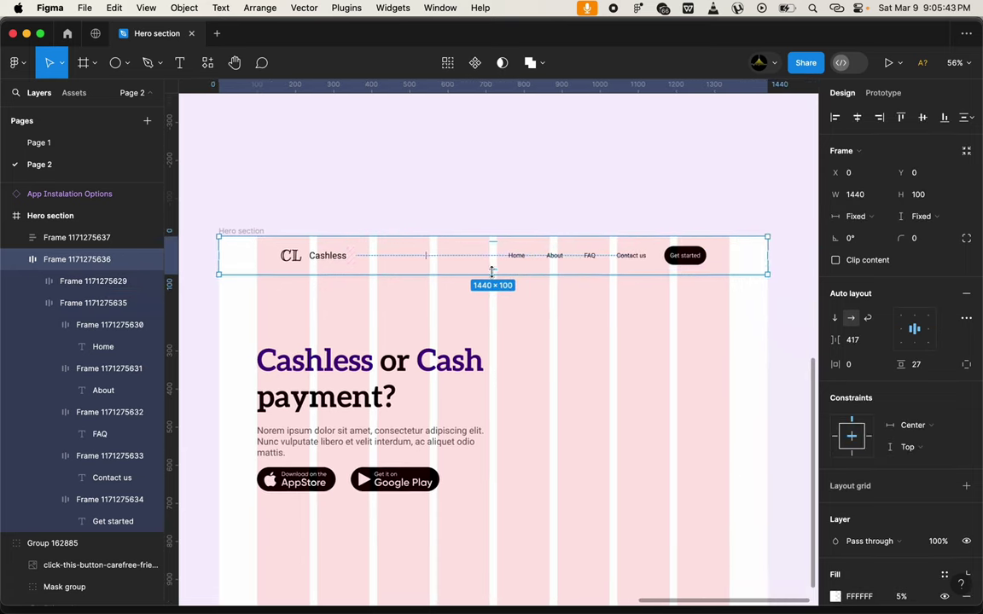
pyautogui.hscroll(2, 520, 297)
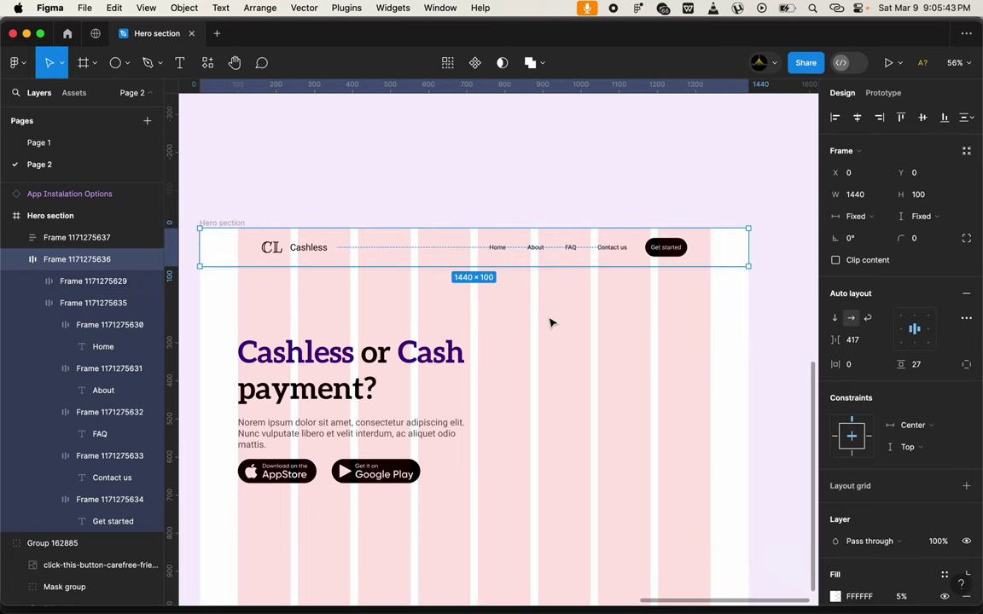
# Widen the logo-and-Cashless frame to a fixed width of about 289 px
pyautogui.click(325, 249)
pyautogui.moveTo(333, 247); pyautogui.dragTo(372, 253)
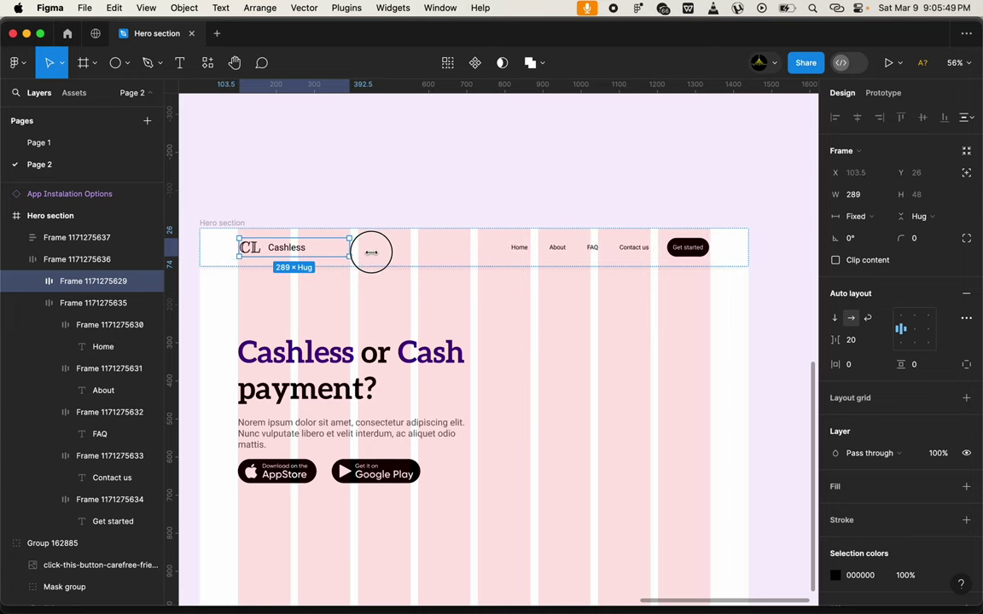
pyautogui.click(410, 314)
pyautogui.scroll(-1, 414, 317)
pyautogui.hscroll(-1, 414, 317)
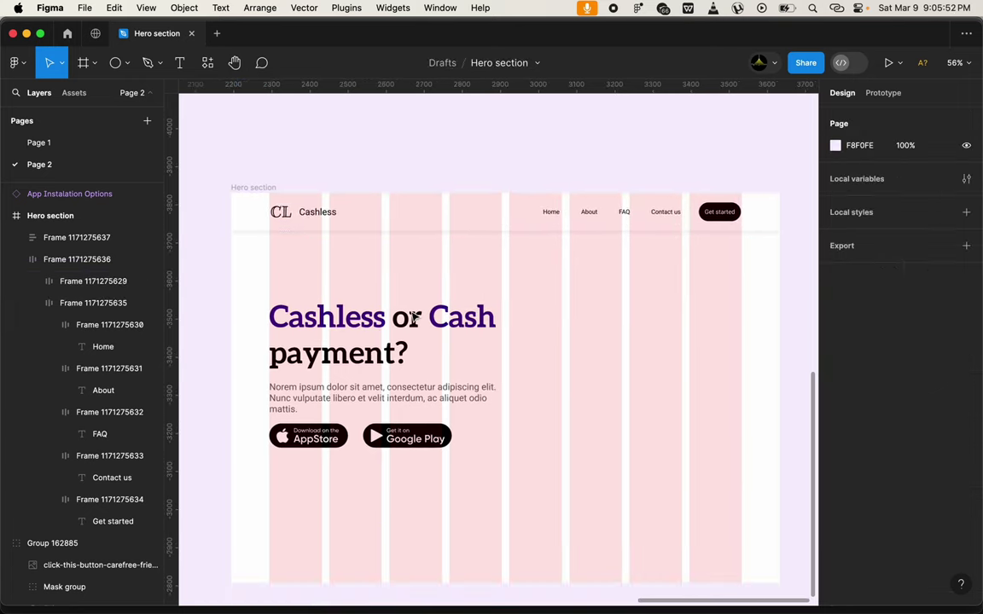
# Select the woman-with-phone photo group (Group 162885) above the page
pyautogui.click(378, 359)
pyautogui.click(561, 407)
pyautogui.scroll(2, 560, 408)
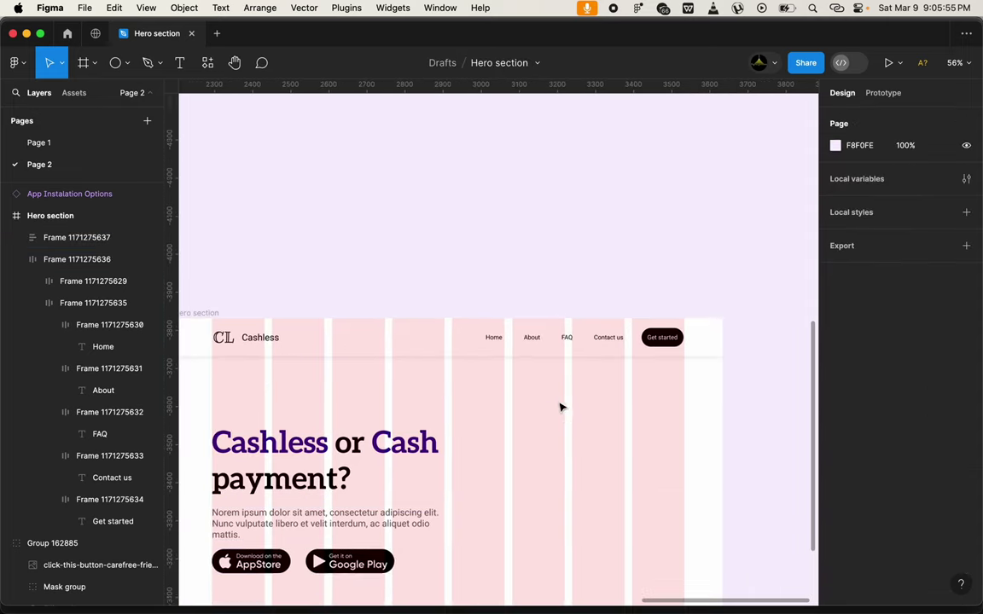
pyautogui.scroll(3, 560, 407)
pyautogui.scroll(3, 561, 408)
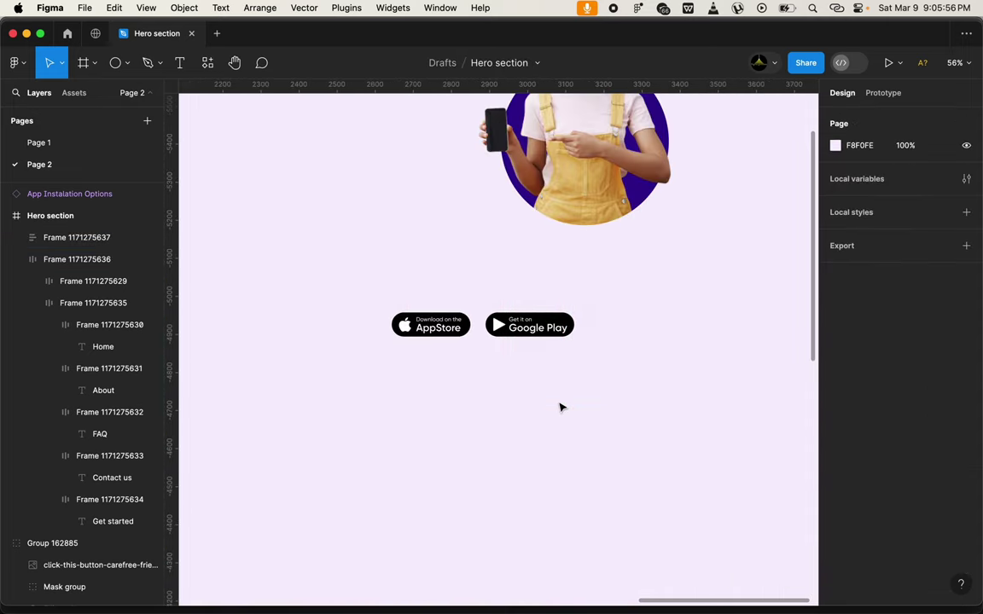
pyautogui.click(607, 220)
# Bring up the paste menu over the Hero section frame
pyautogui.scroll(2, 606, 220)
pyautogui.scroll(2, 607, 220)
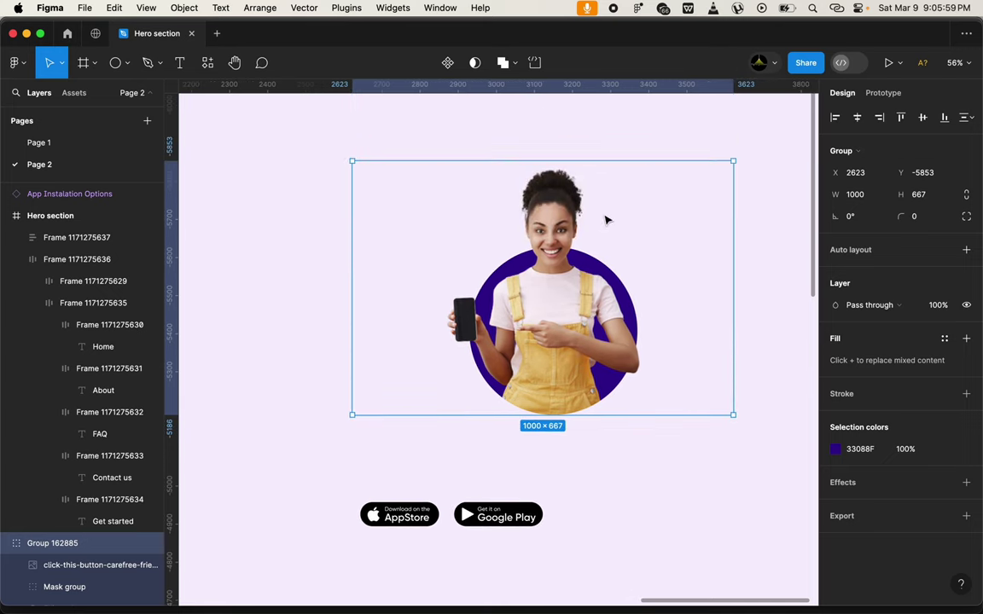
pyautogui.scroll(-3, 607, 220)
pyautogui.scroll(-5, 605, 221)
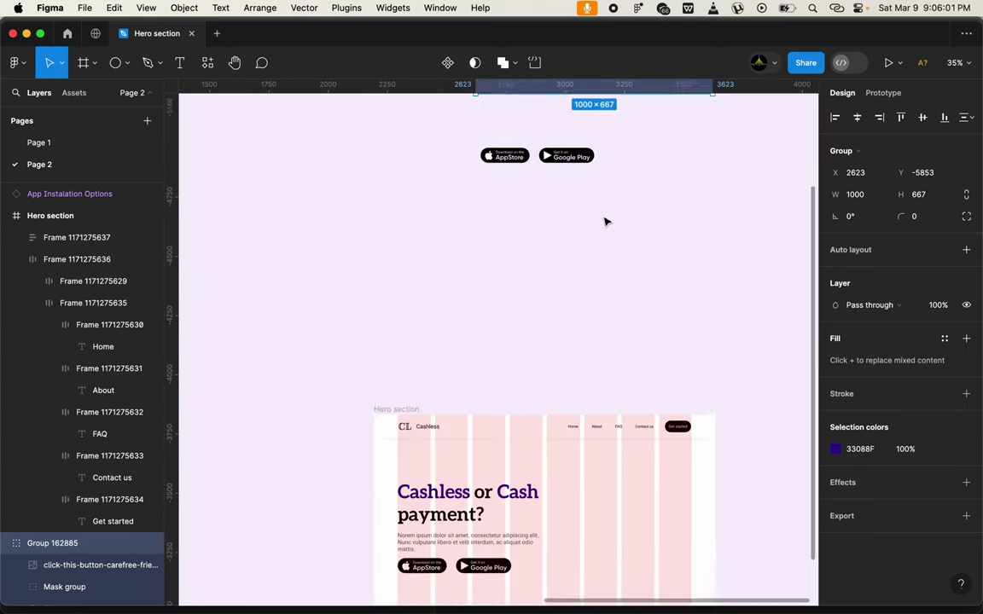
pyautogui.scroll(-3, 605, 222)
pyautogui.keyDown('ctrl'); pyautogui.scroll(5, 605, 222); pyautogui.keyUp('ctrl')
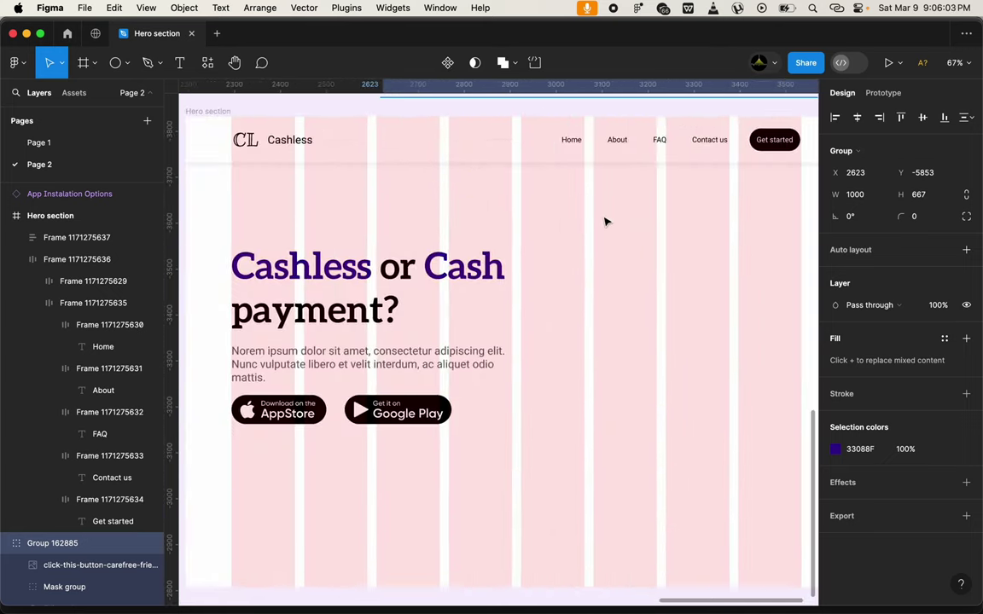
pyautogui.rightClick(654, 331)
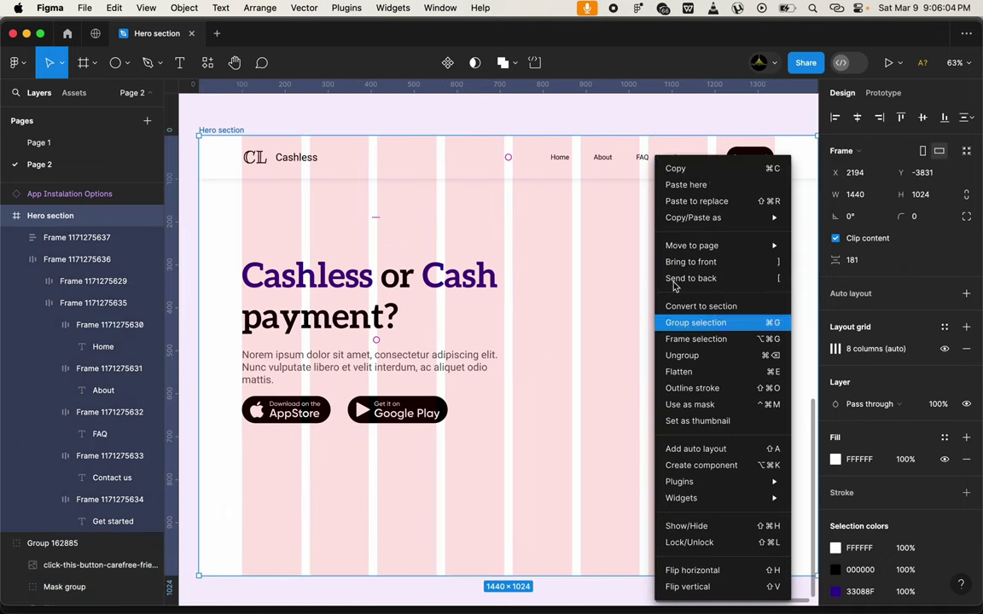
# Paste the photo group into the Hero section and position it on the right side
pyautogui.click(695, 180)
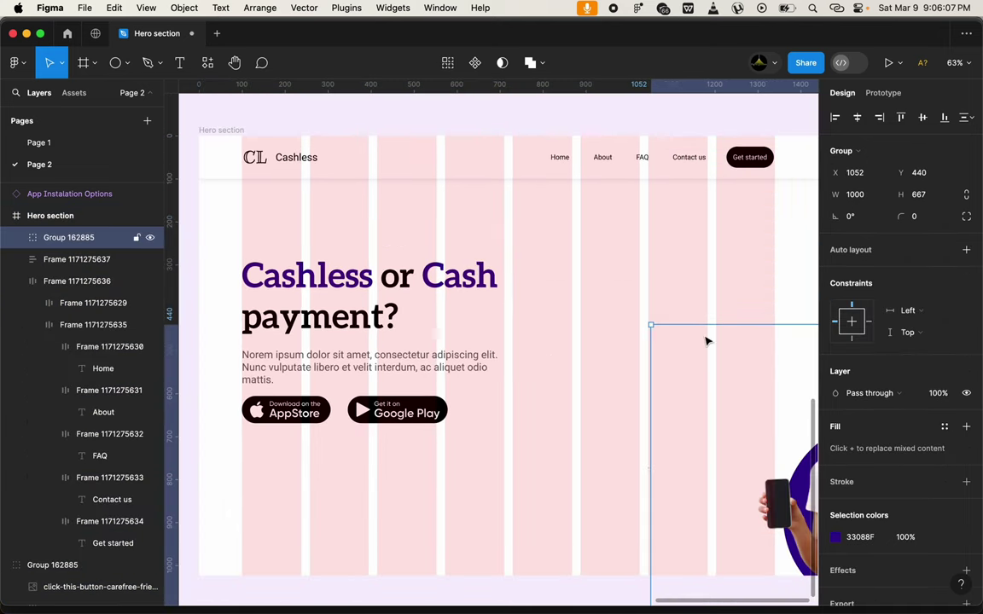
pyautogui.keyDown('ctrl'); pyautogui.scroll(-5, 706, 342); pyautogui.keyUp('ctrl')
pyautogui.moveTo(760, 431)
pyautogui.mouseDown()
pyautogui.moveTo(638, 354)
pyautogui.moveTo(608, 361)
pyautogui.mouseUp()
pyautogui.keyDown('ctrl'); pyautogui.scroll(2, 614, 358); pyautogui.keyUp('ctrl')
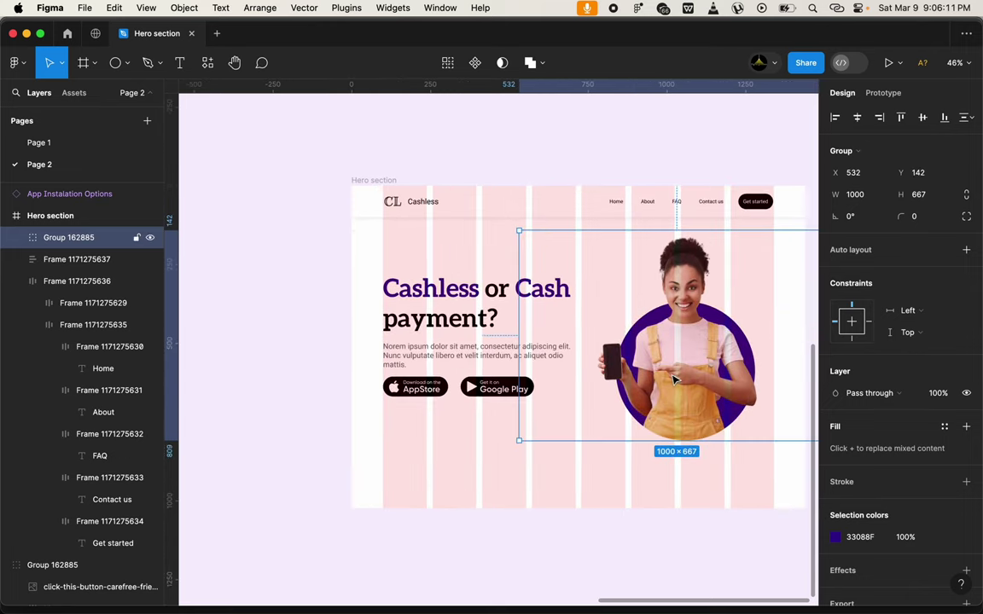
pyautogui.moveTo(674, 389); pyautogui.dragTo(695, 390)
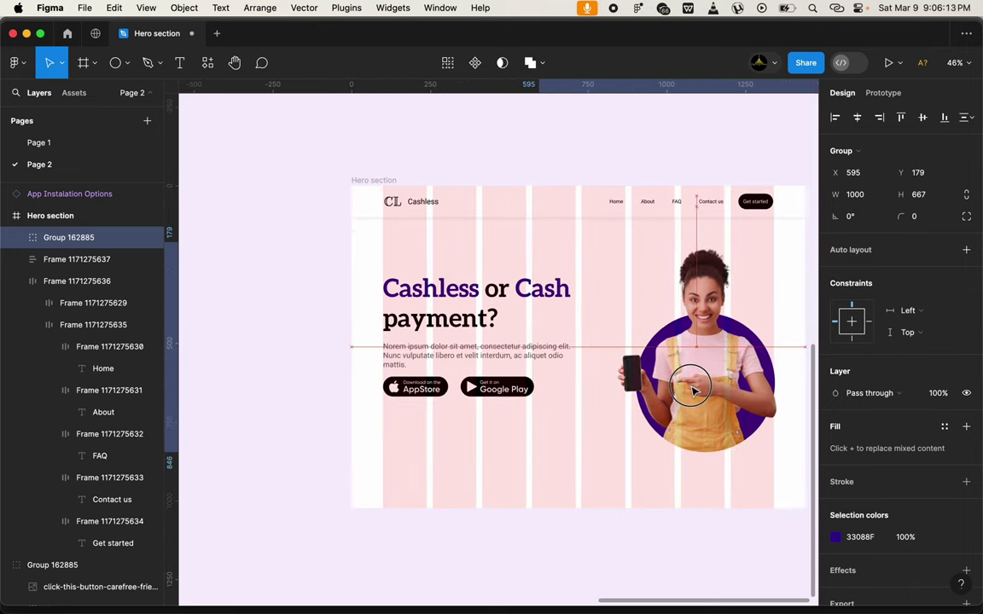
pyautogui.keyDown('ctrl'); pyautogui.scroll(2, 693, 390); pyautogui.keyUp('ctrl')
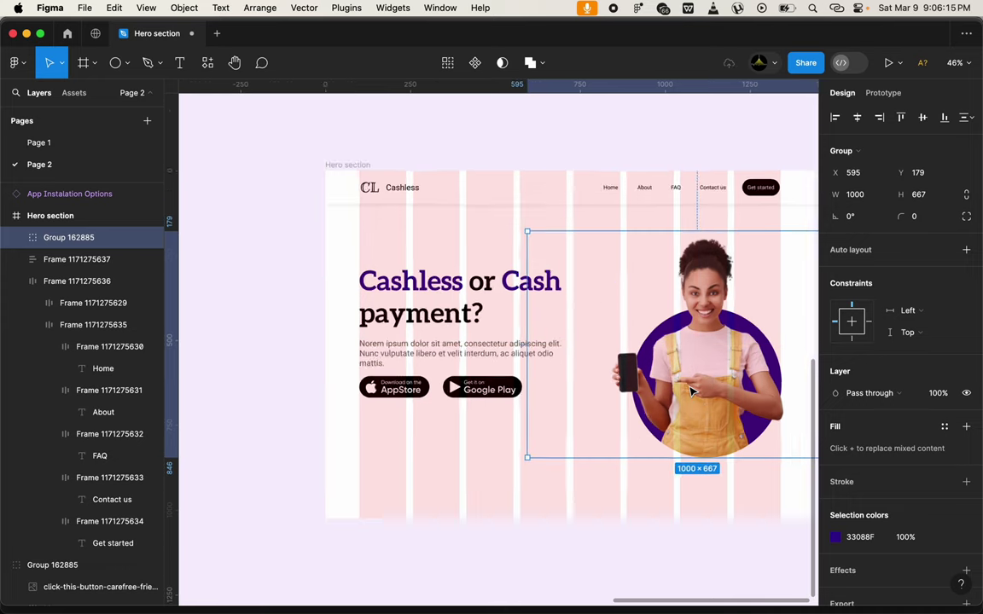
pyautogui.keyDown('ctrl'); pyautogui.scroll(4, 692, 391); pyautogui.keyUp('ctrl')
pyautogui.keyDown('ctrl'); pyautogui.scroll(2, 691, 390); pyautogui.keyUp('ctrl')
pyautogui.keyDown('ctrl'); pyautogui.scroll(2, 691, 391); pyautogui.keyUp('ctrl')
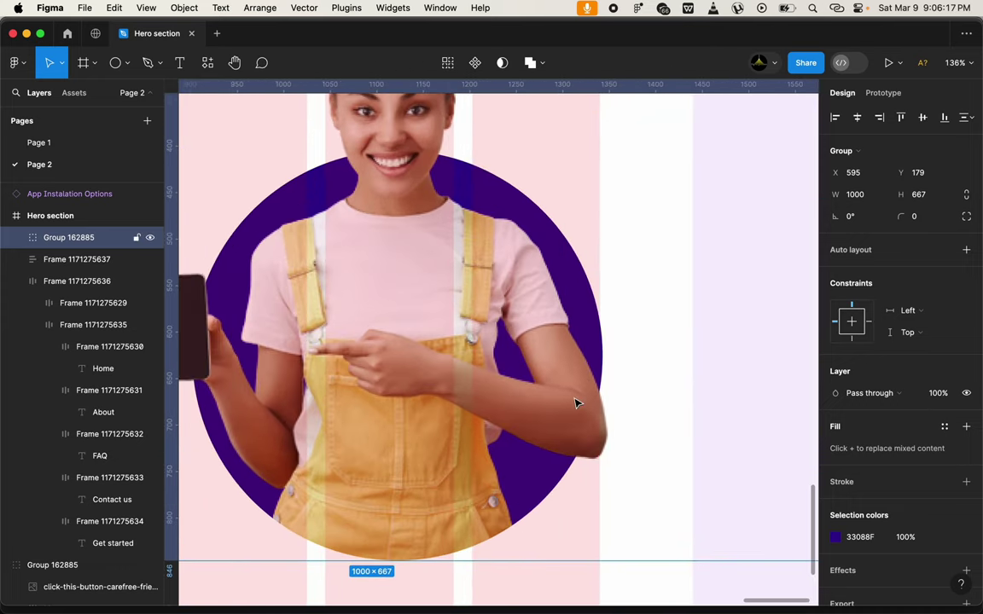
pyautogui.moveTo(577, 401); pyautogui.dragTo(564, 402)
# Vertically centre the headline text frame with the woman photo
pyautogui.keyDown('ctrl'); pyautogui.scroll(-2, 565, 403); pyautogui.keyUp('ctrl')
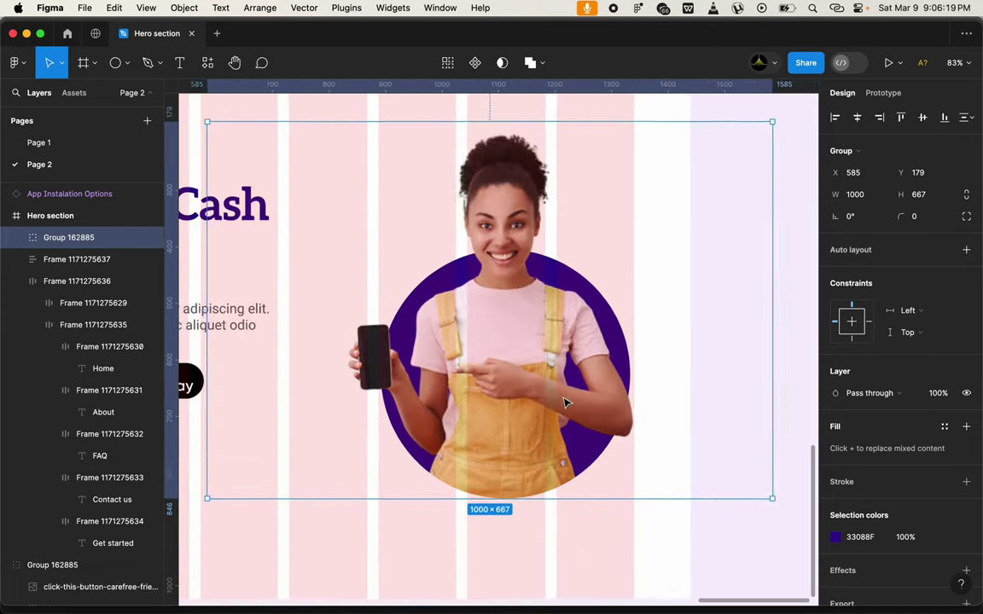
pyautogui.keyDown('ctrl'); pyautogui.scroll(-2, 565, 403); pyautogui.keyUp('ctrl')
pyautogui.hscroll(-3, 564, 402)
pyautogui.keyDown('shift'); pyautogui.click(436, 336); pyautogui.keyUp('shift')
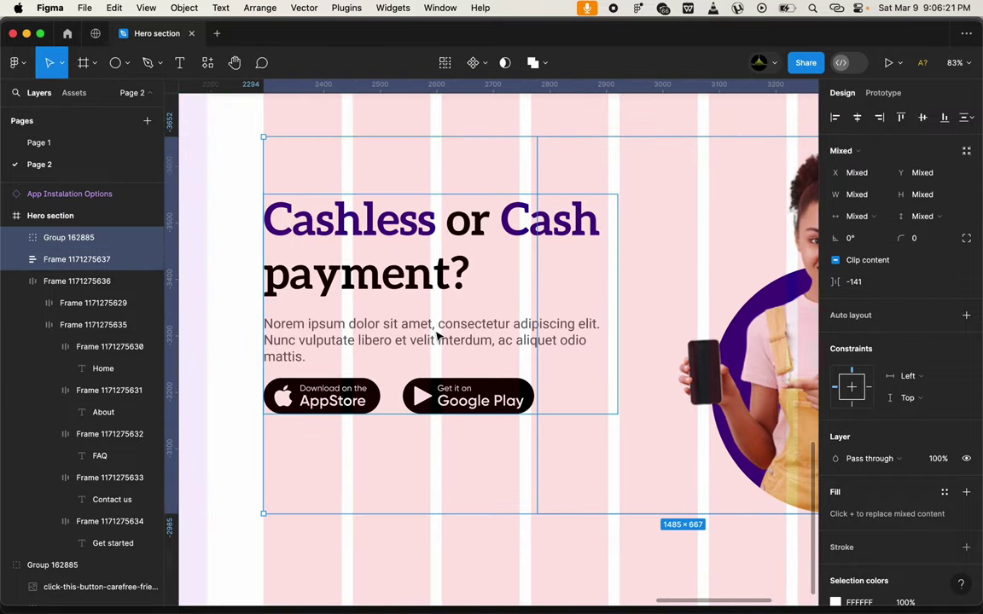
pyautogui.keyDown('ctrl'); pyautogui.scroll(-3, 436, 336); pyautogui.keyUp('ctrl')
pyautogui.keyDown('ctrl'); pyautogui.scroll(1, 597, 298); pyautogui.keyUp('ctrl')
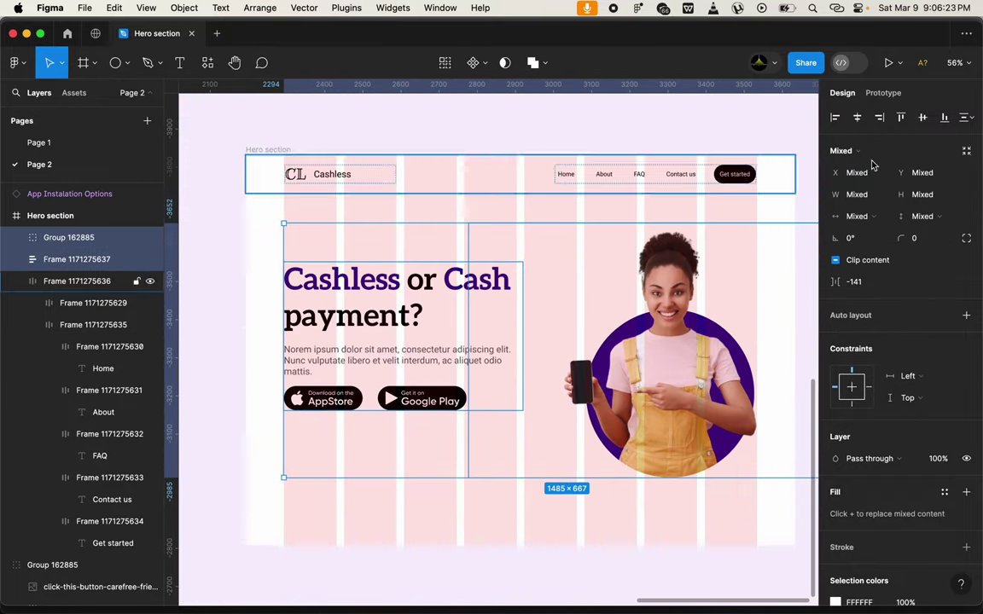
pyautogui.click(929, 121)
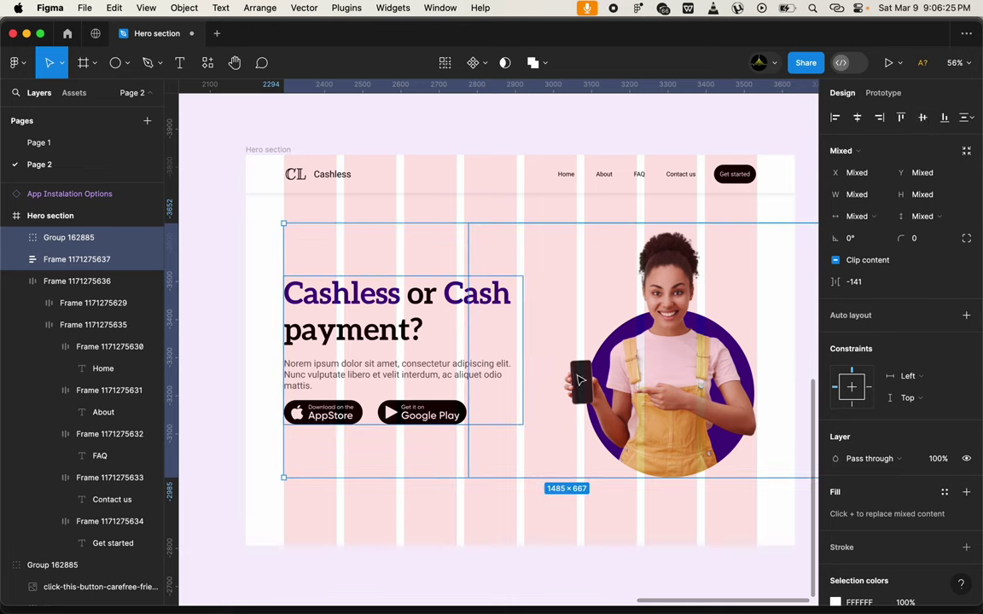
pyautogui.click(597, 574)
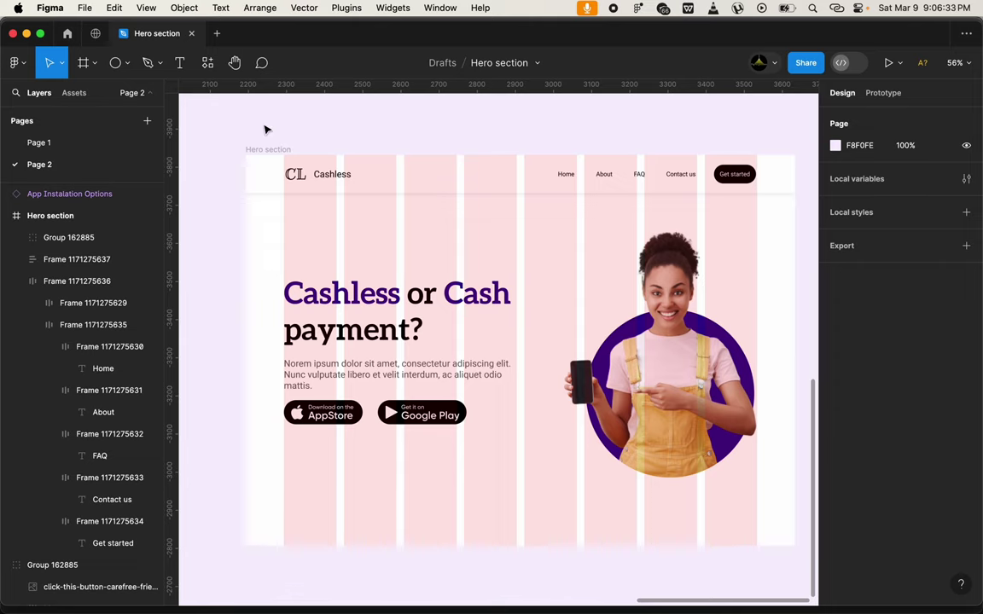
# Draw a red freehand strikethrough line across the word Cash
pyautogui.click(160, 63)
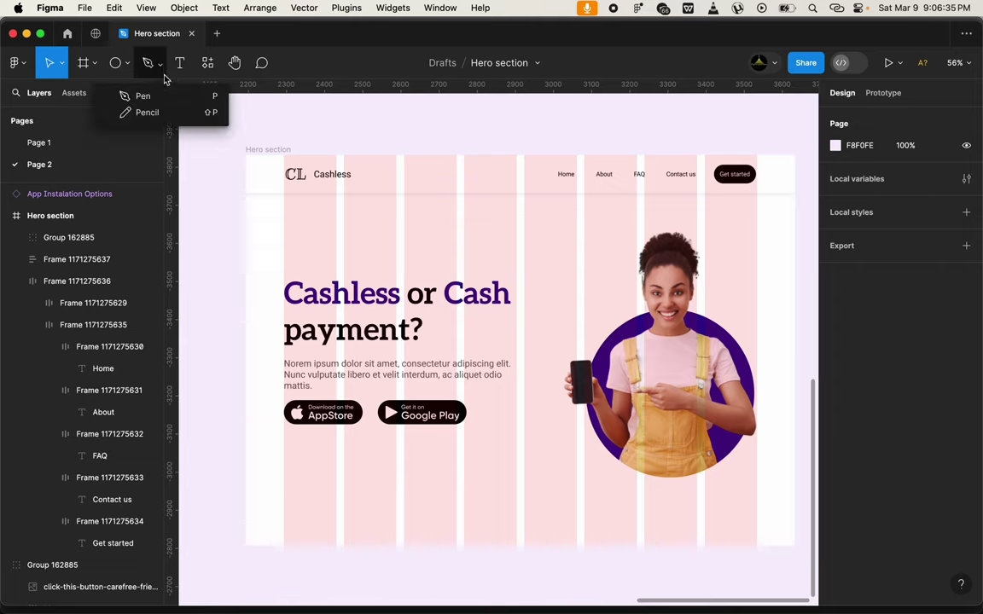
pyautogui.click(166, 113)
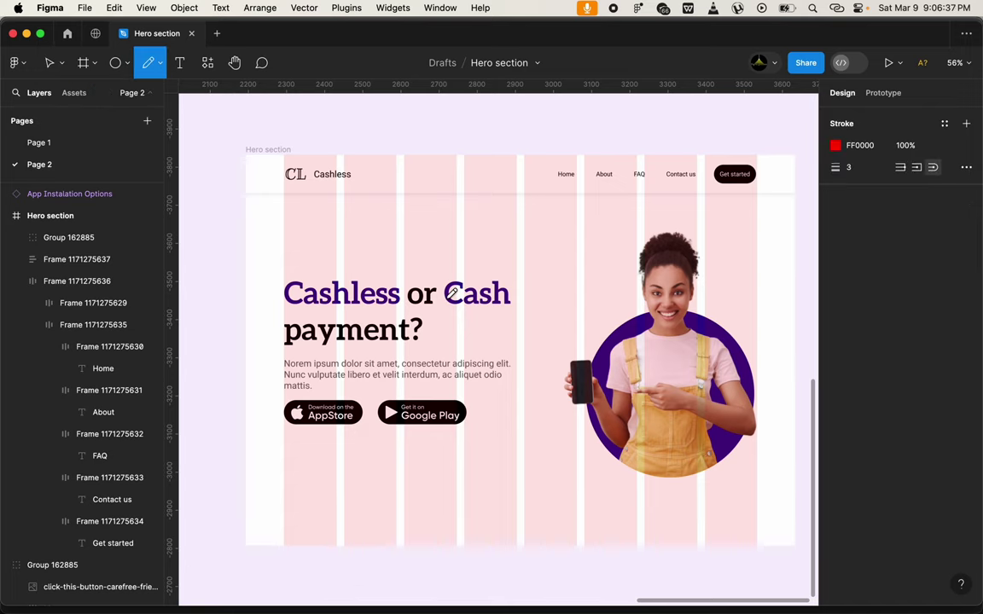
pyautogui.moveTo(443, 296); pyautogui.dragTo(509, 285)
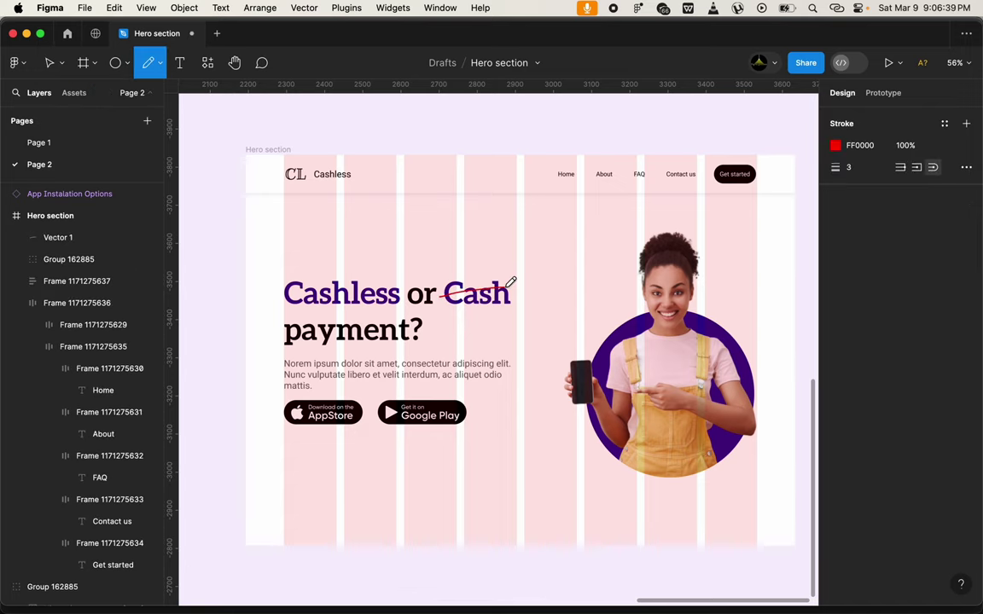
pyautogui.press('super+z')
pyautogui.moveTo(444, 293); pyautogui.dragTo(511, 289)
pyautogui.press('super+z')
pyautogui.moveTo(444, 291); pyautogui.dragTo(533, 284)
pyautogui.press('super+z')
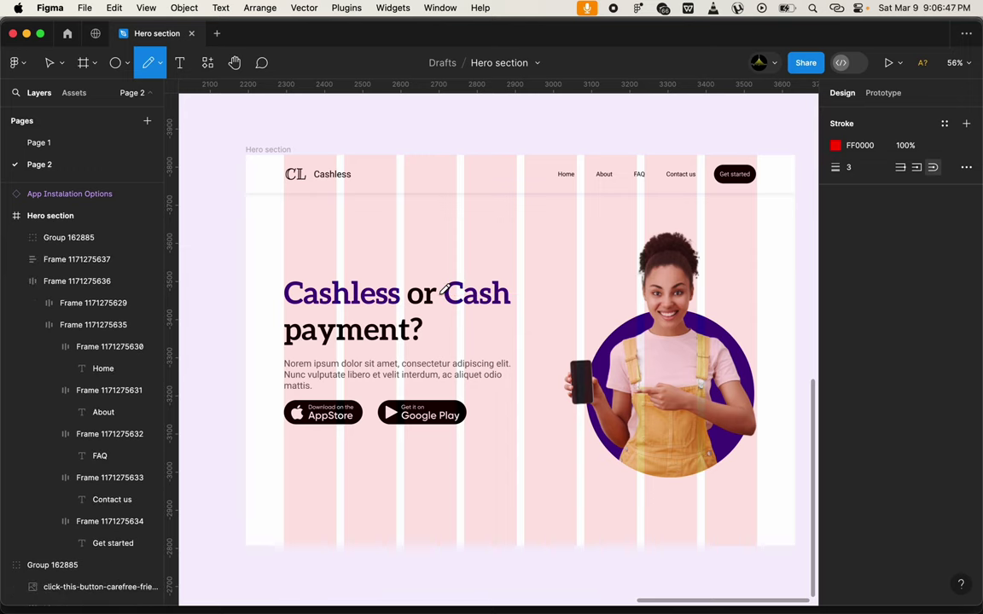
pyautogui.moveTo(444, 290); pyautogui.dragTo(517, 290)
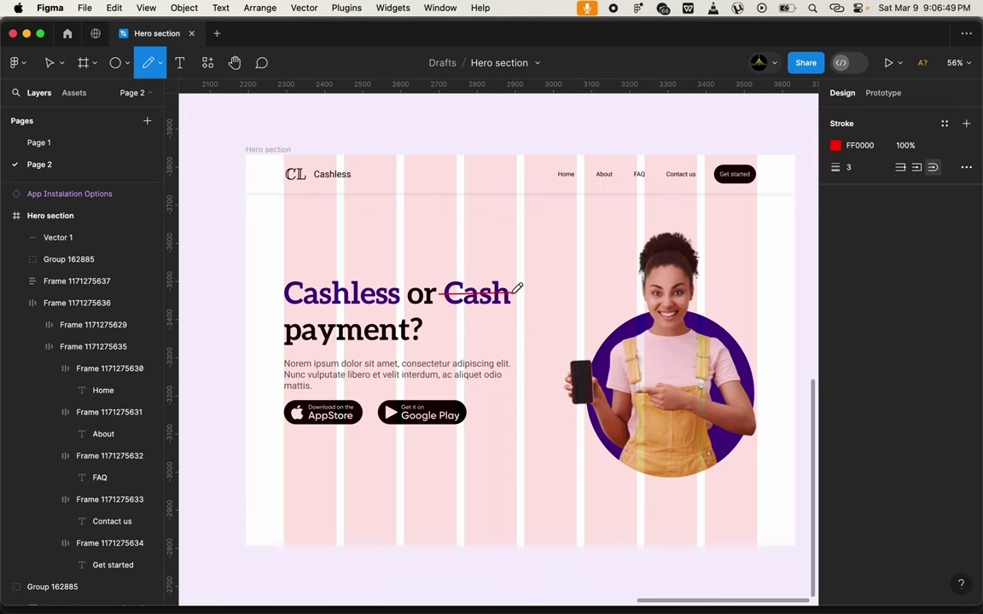
# Hide the layout grids and nudge the strikethrough line slightly lower
pyautogui.click(50, 62)
pyautogui.hotkey('ctrl', 'g')
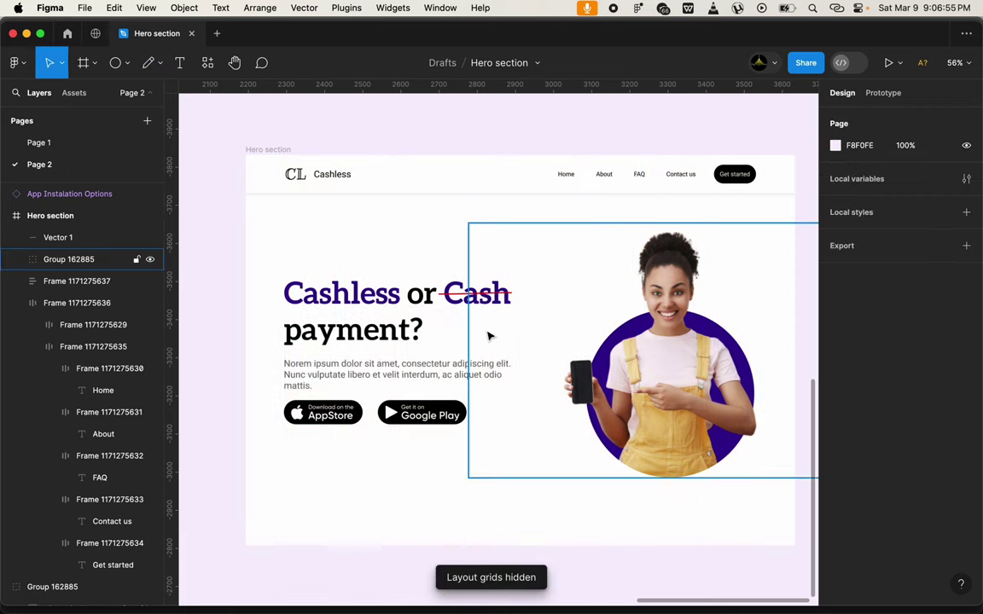
pyautogui.click(457, 292)
pyautogui.moveTo(457, 292); pyautogui.dragTo(456, 293)
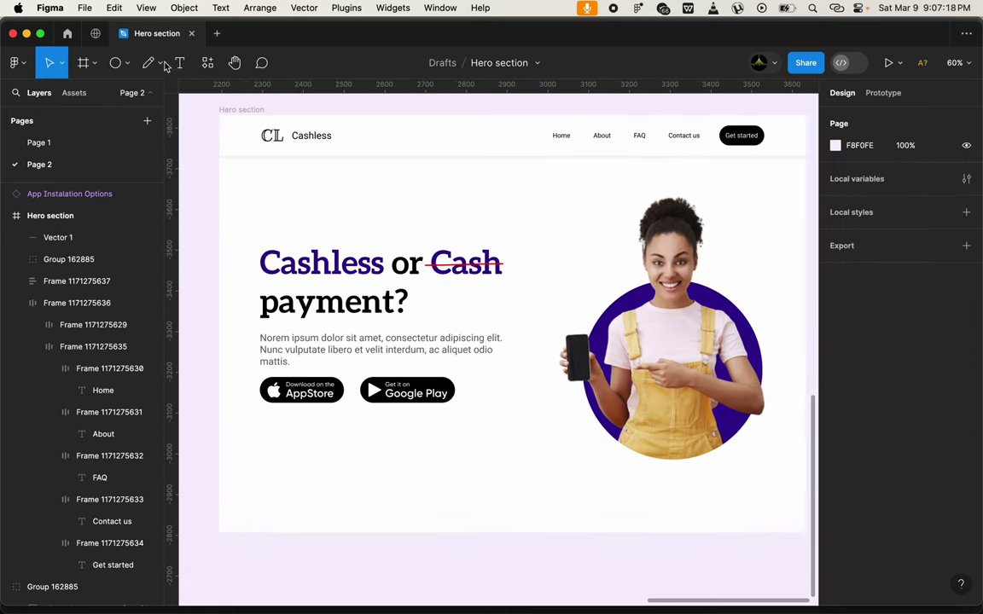
# Switch to the Pen tool for drawing point-by-point paths
pyautogui.click(153, 62)
pyautogui.click(157, 100)
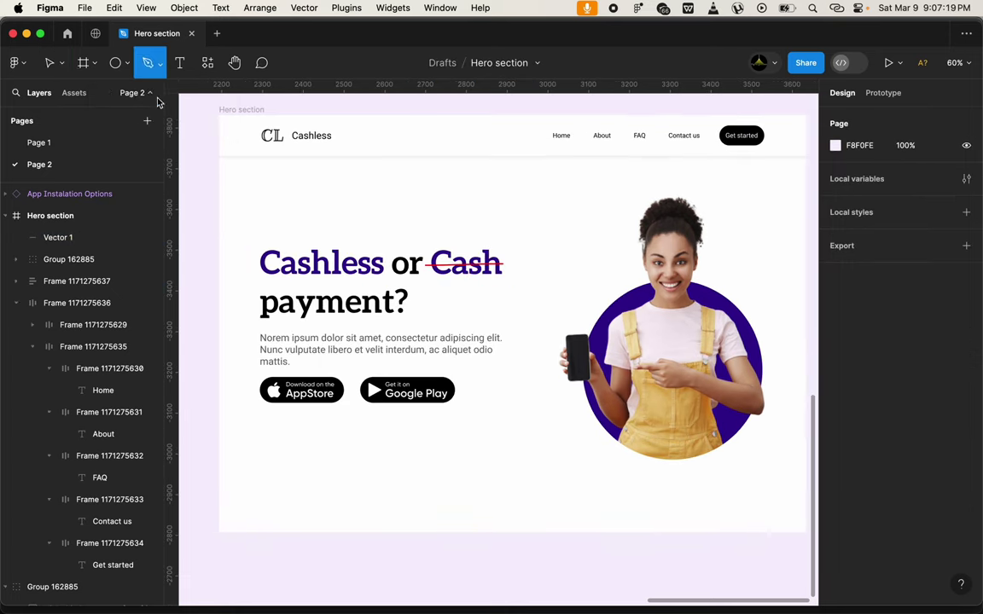
pyautogui.scroll(2, 272, 195)
pyautogui.hscroll(-2, 272, 195)
# Start a right-angled Pen path looping around the headline, paragraph and buttons on the left
pyautogui.click(220, 204)
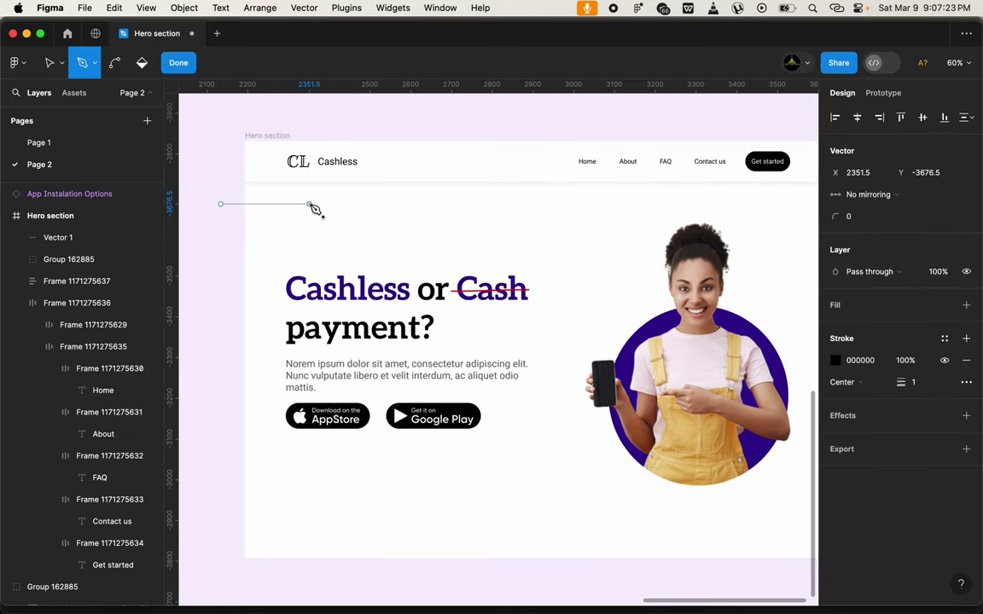
pyautogui.click(309, 303)
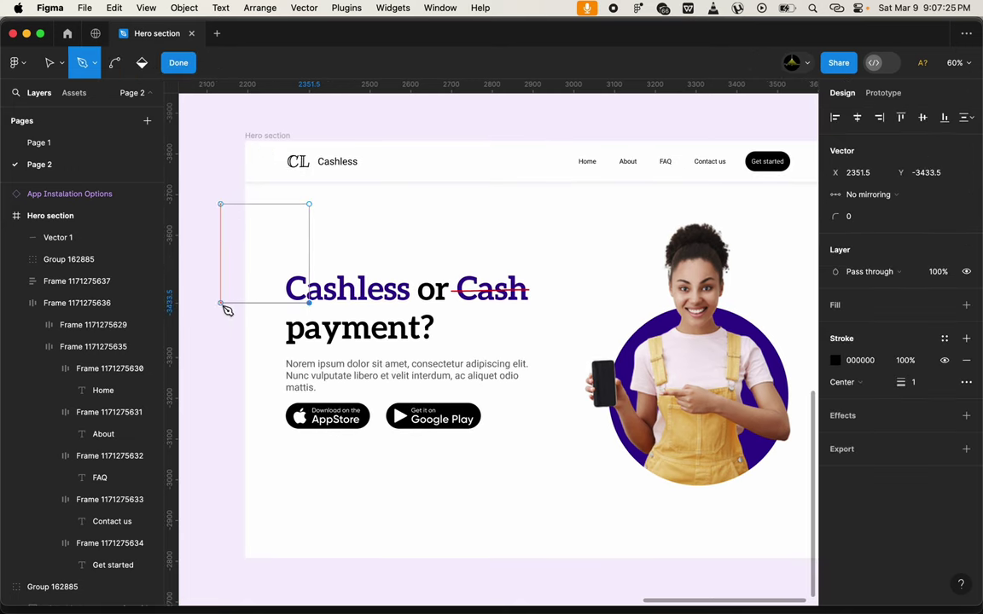
pyautogui.click(220, 303)
pyautogui.click(220, 450)
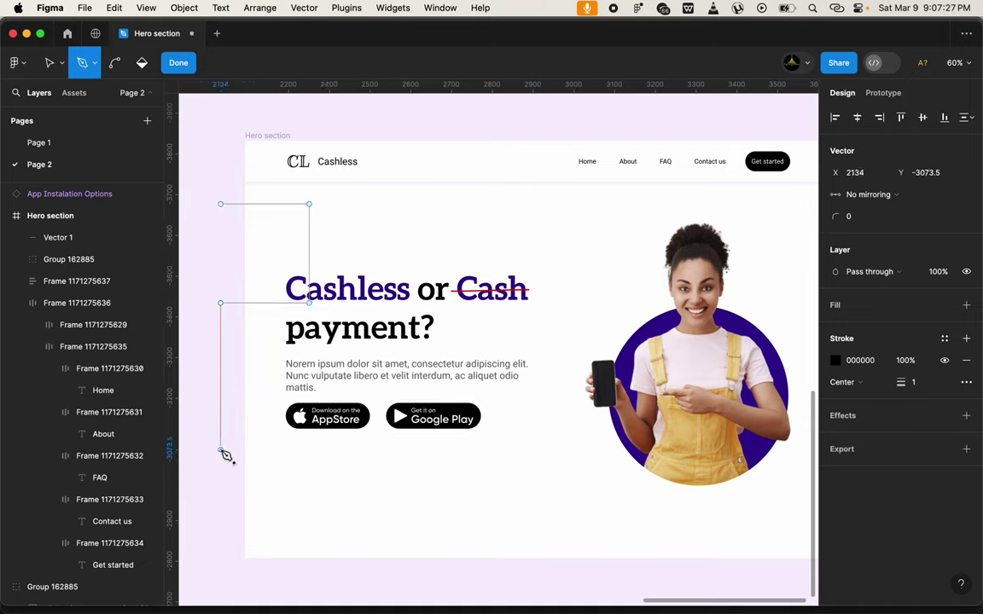
pyautogui.click(450, 450)
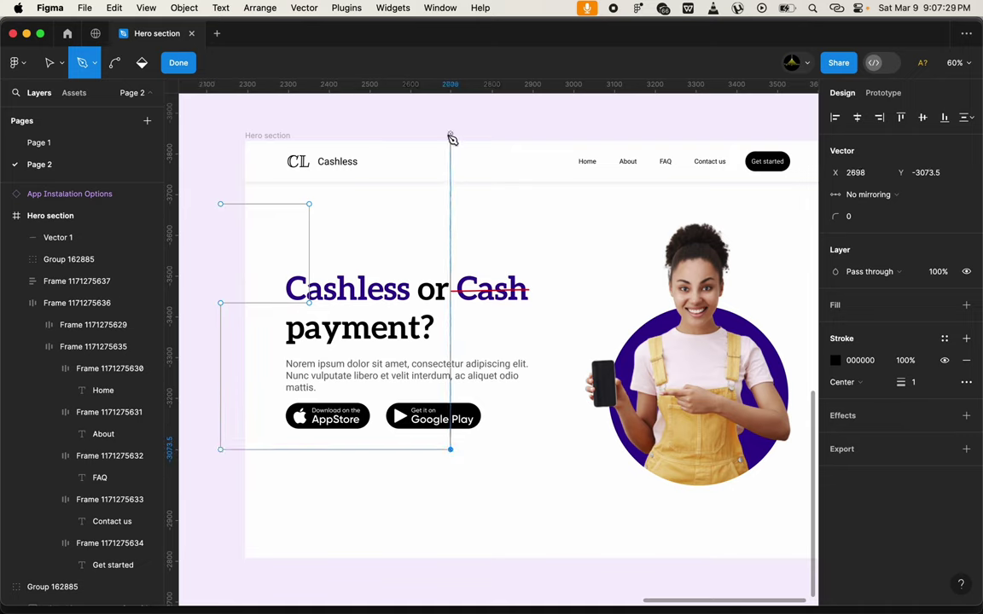
pyautogui.click(450, 188)
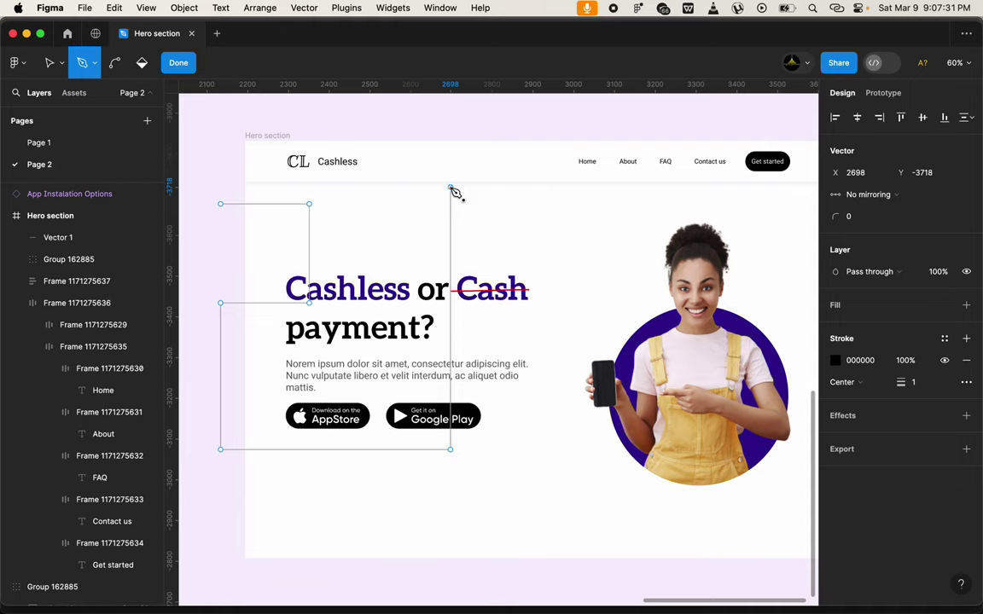
pyautogui.click(449, 134)
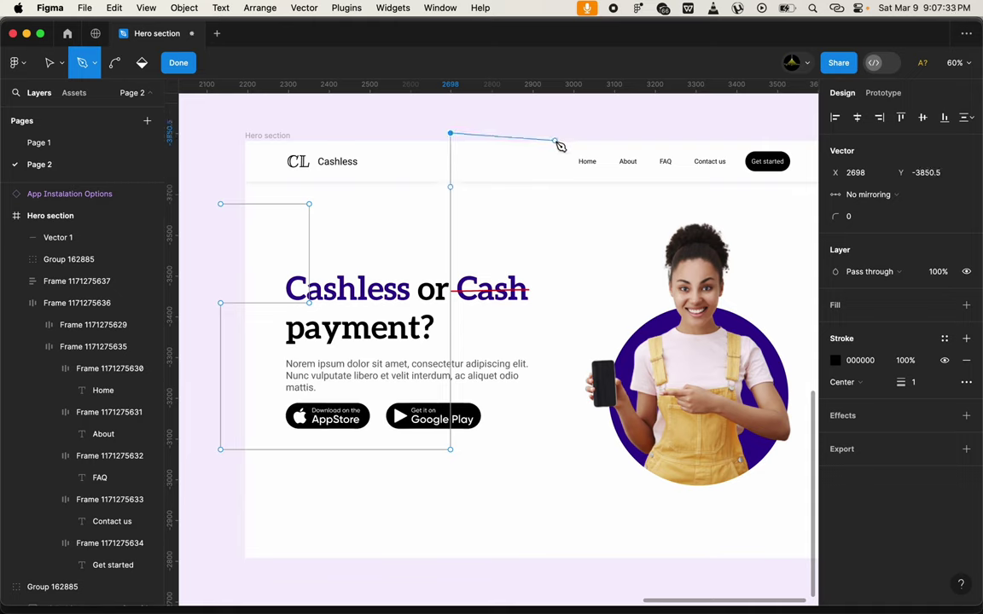
pyautogui.click(564, 131)
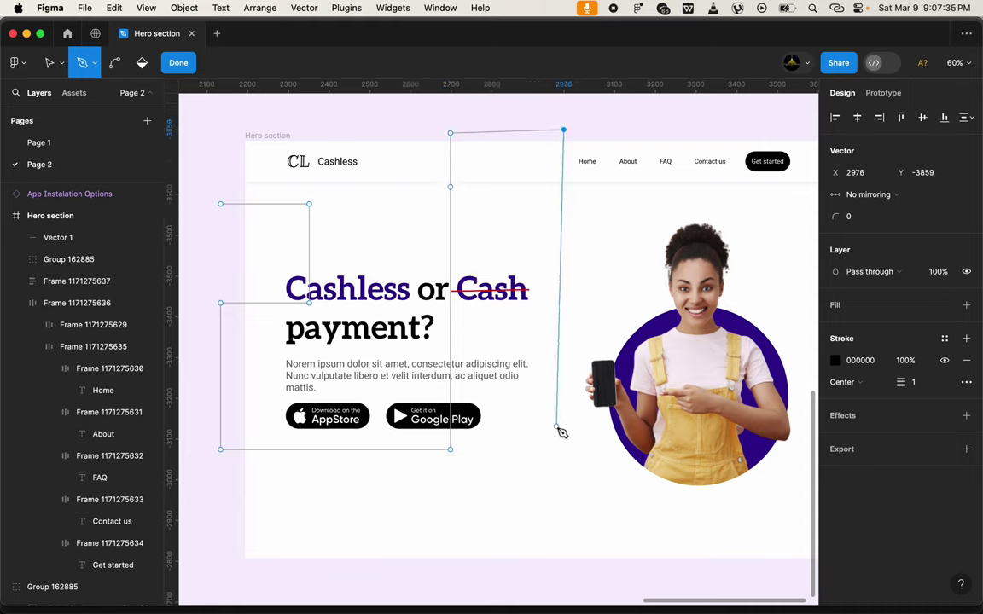
pyautogui.click(563, 375)
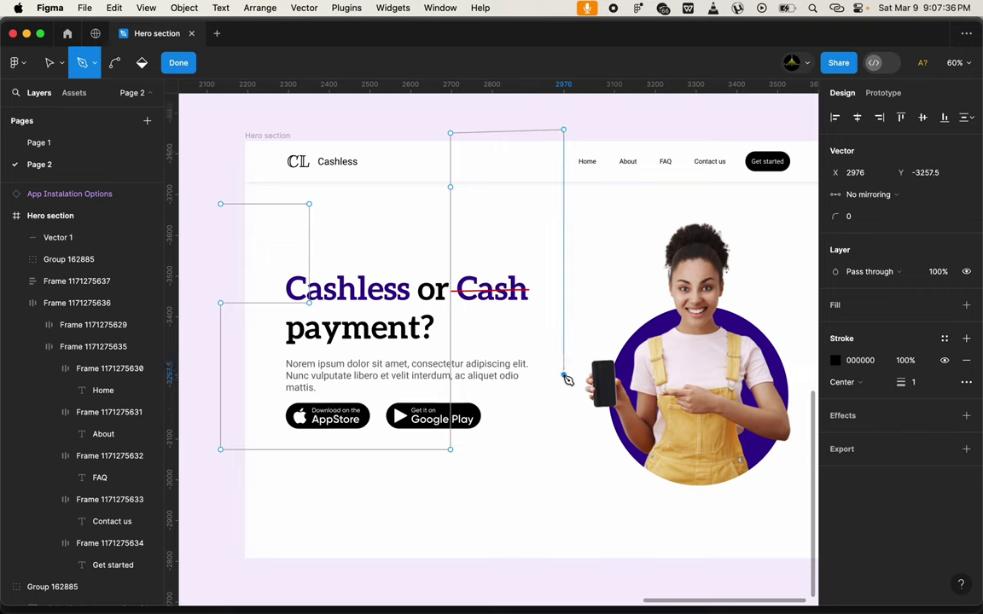
pyautogui.click(351, 376)
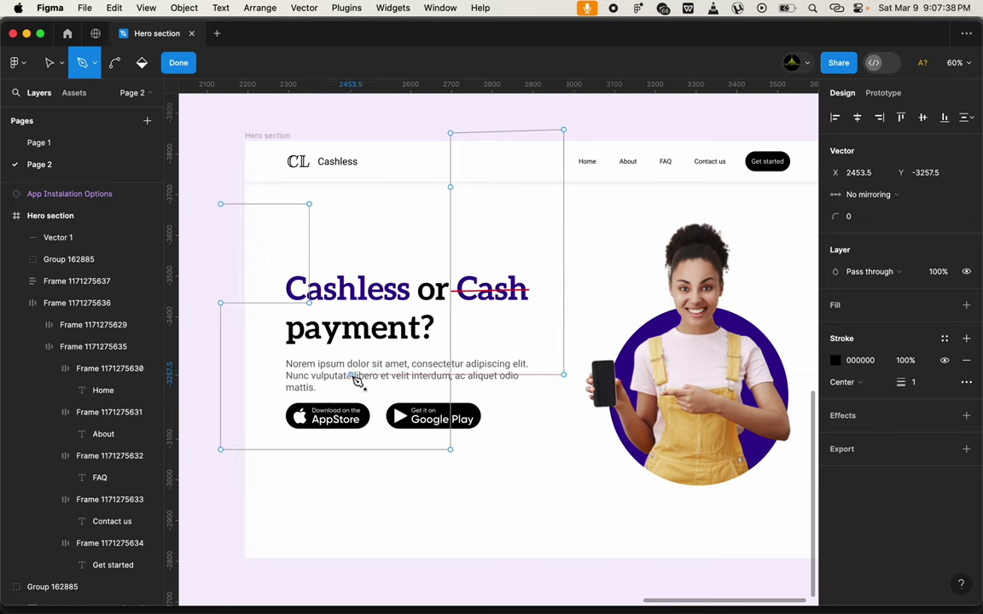
pyautogui.click(351, 564)
pyautogui.click(556, 563)
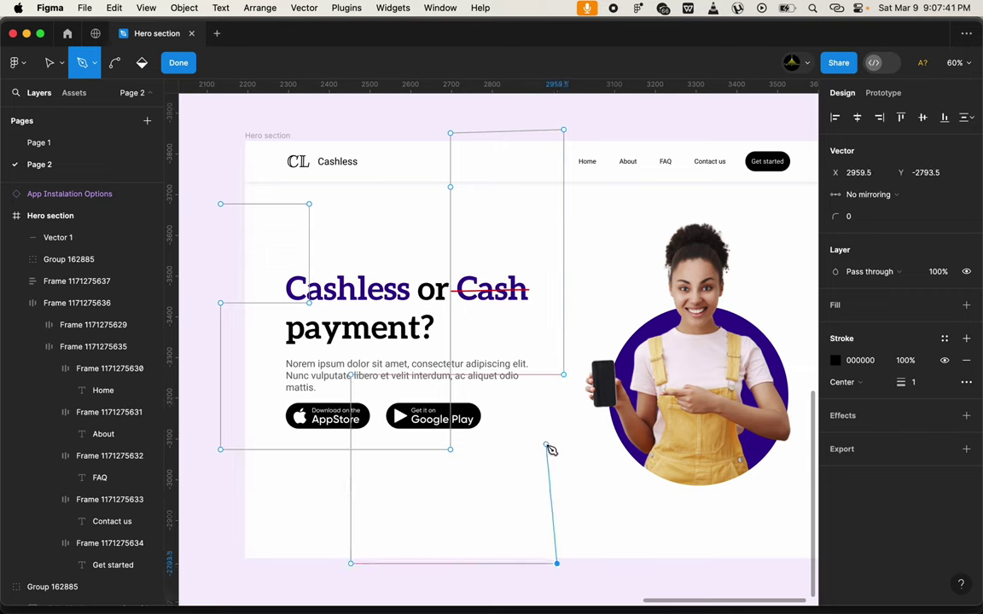
pyautogui.click(556, 445)
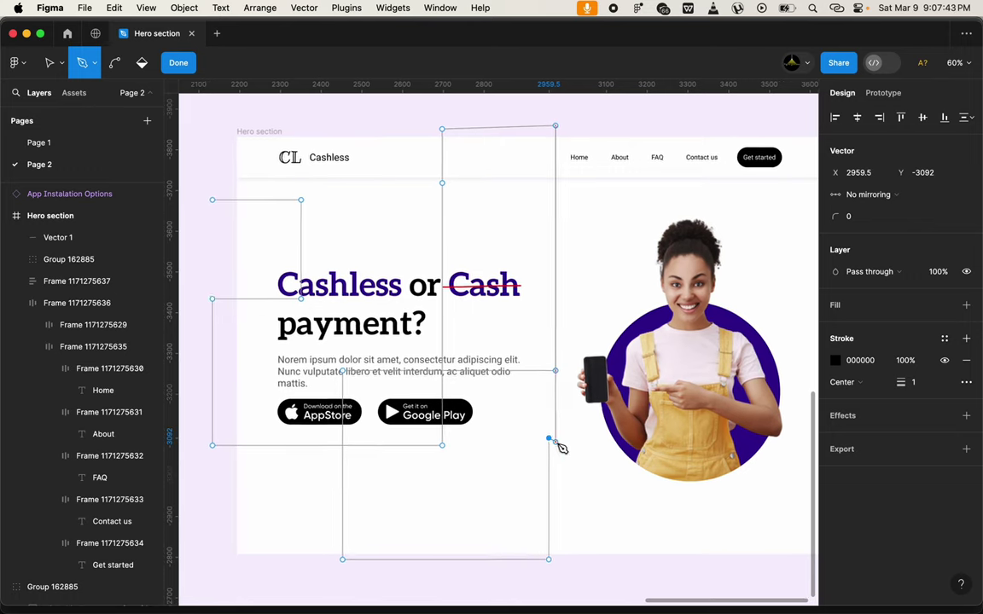
# Continue the path in rectangular loops through the woman image and back up to the top
pyautogui.scroll(-2, 559, 447)
pyautogui.click(774, 433)
pyautogui.scroll(-5, 776, 436)
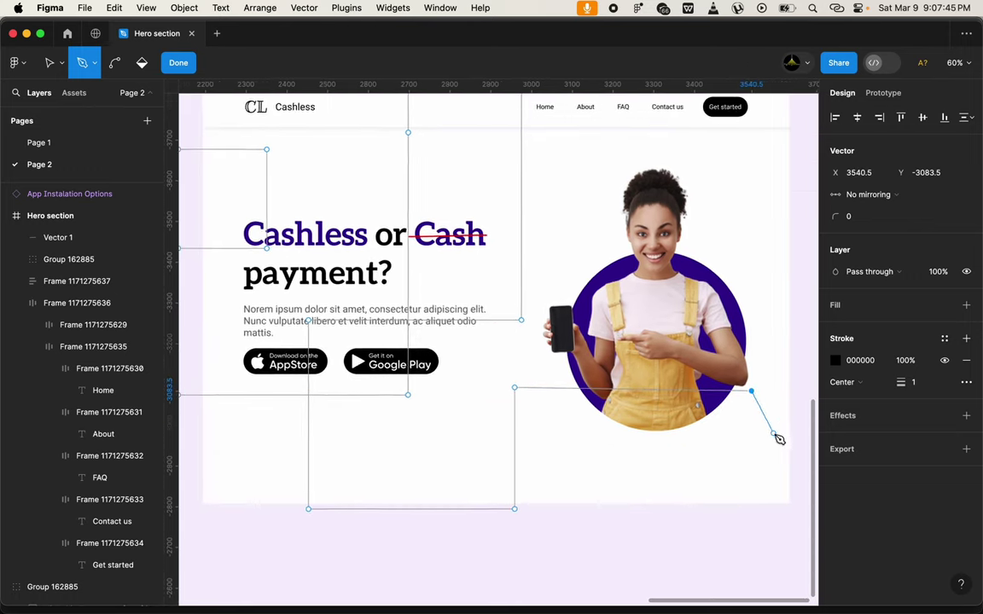
pyautogui.hscroll(3, 778, 439)
pyautogui.click(722, 515)
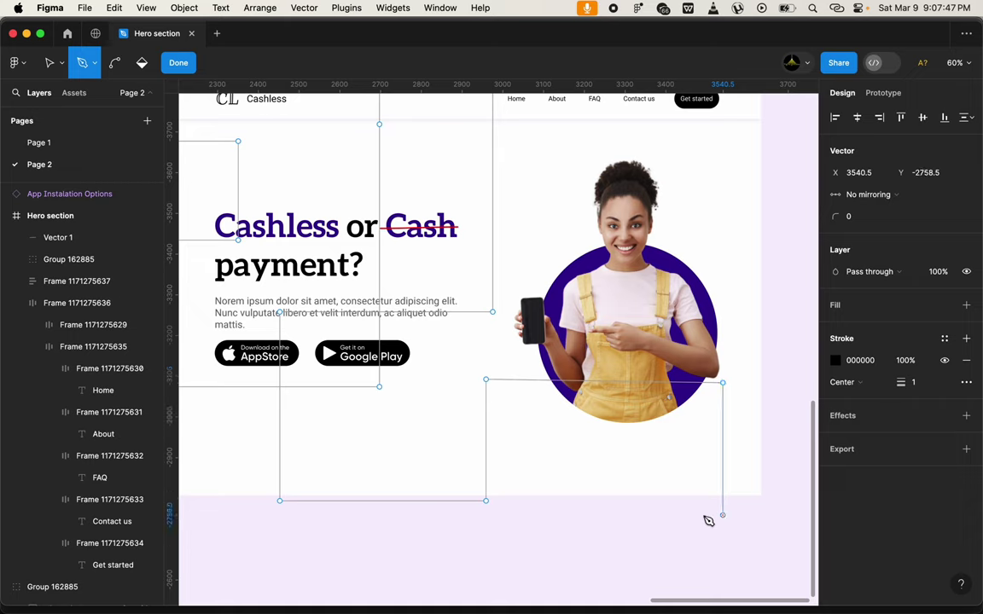
pyautogui.click(632, 516)
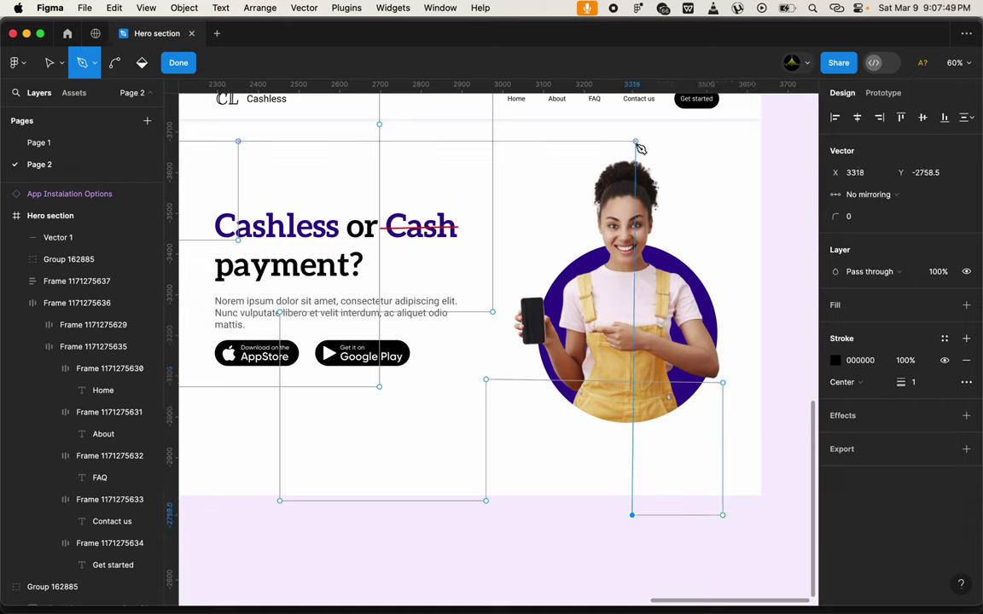
pyautogui.click(633, 141)
pyautogui.click(796, 143)
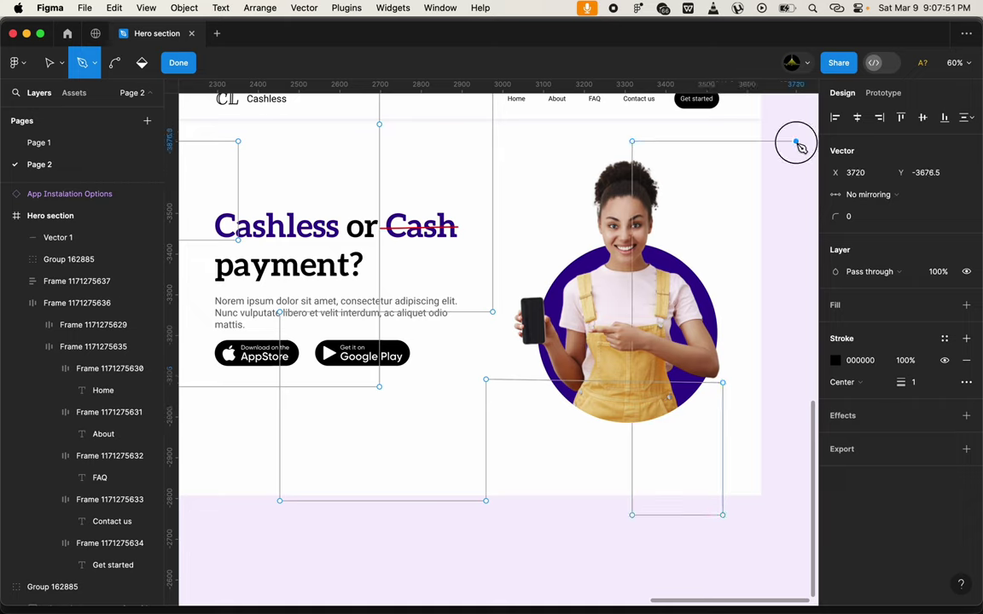
pyautogui.click(795, 265)
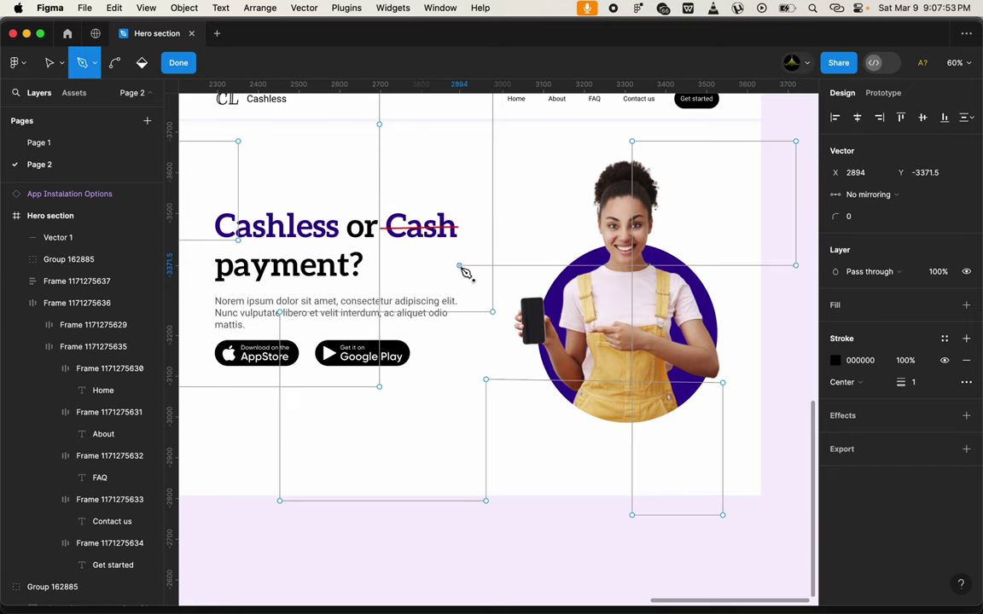
pyautogui.click(459, 266)
pyautogui.scroll(2, 465, 266)
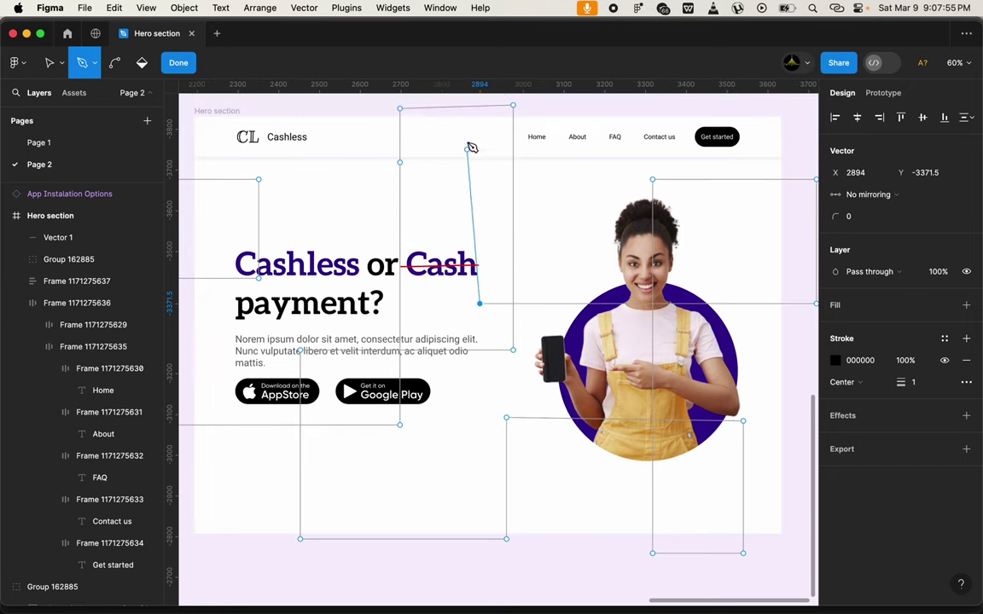
pyautogui.scroll(3, 477, 111)
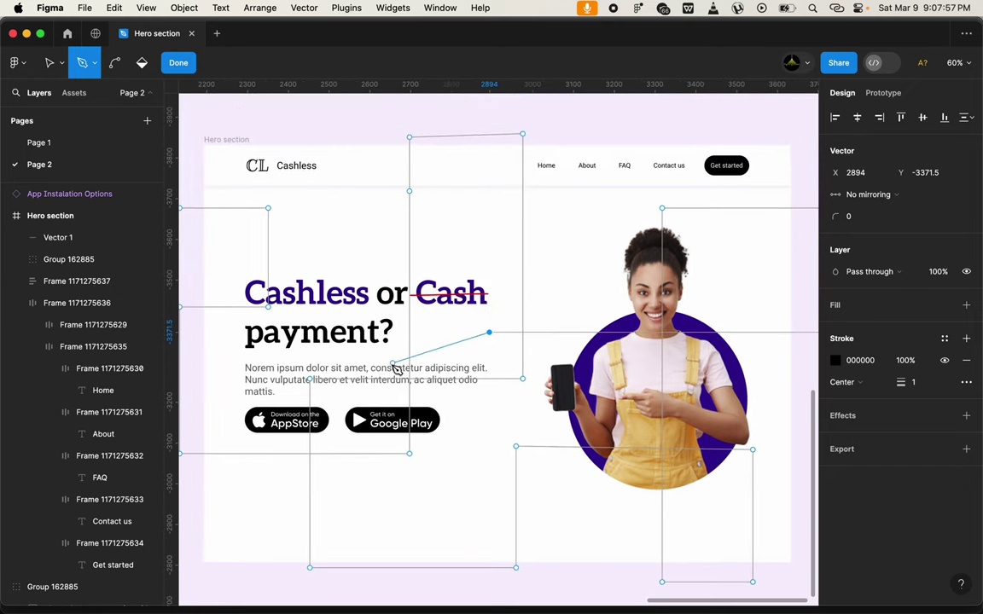
pyautogui.click(329, 332)
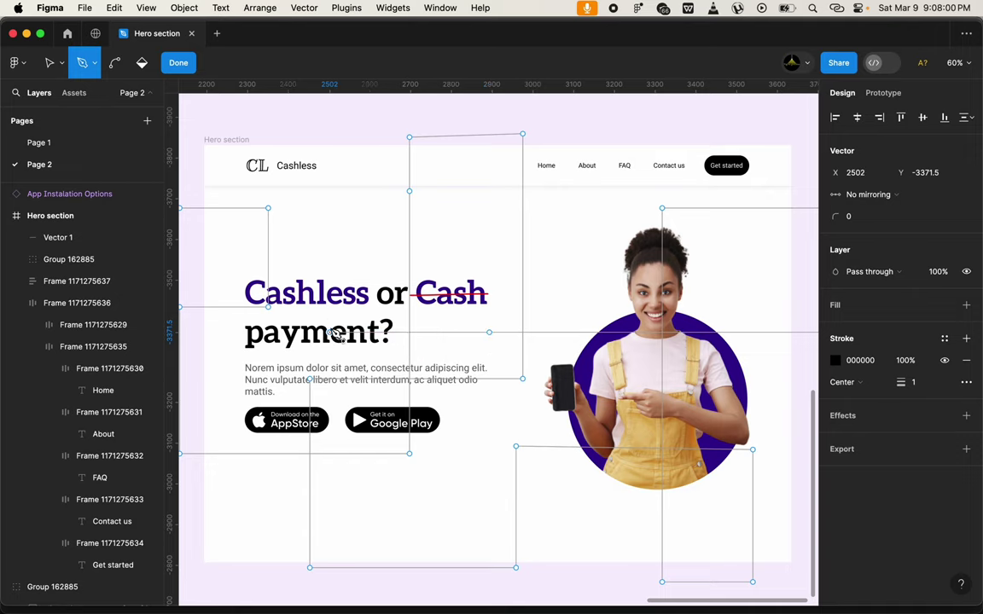
pyautogui.click(329, 126)
pyautogui.scroll(-3, 334, 128)
# Wrap the headline block and woman photo group together in a new frame
pyautogui.click(179, 63)
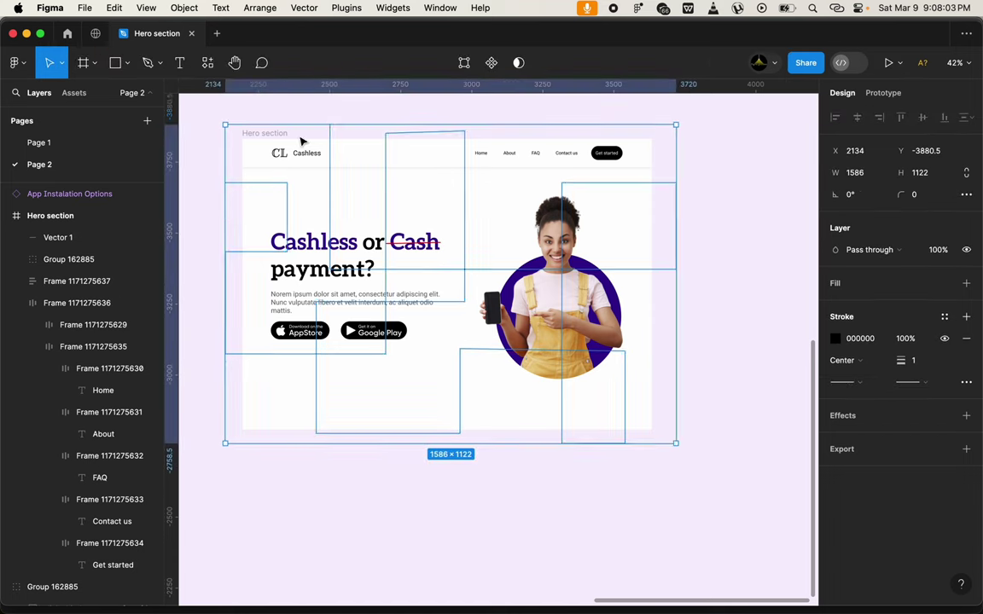
pyautogui.hscroll(-5, 300, 140)
pyautogui.scroll(3, 300, 141)
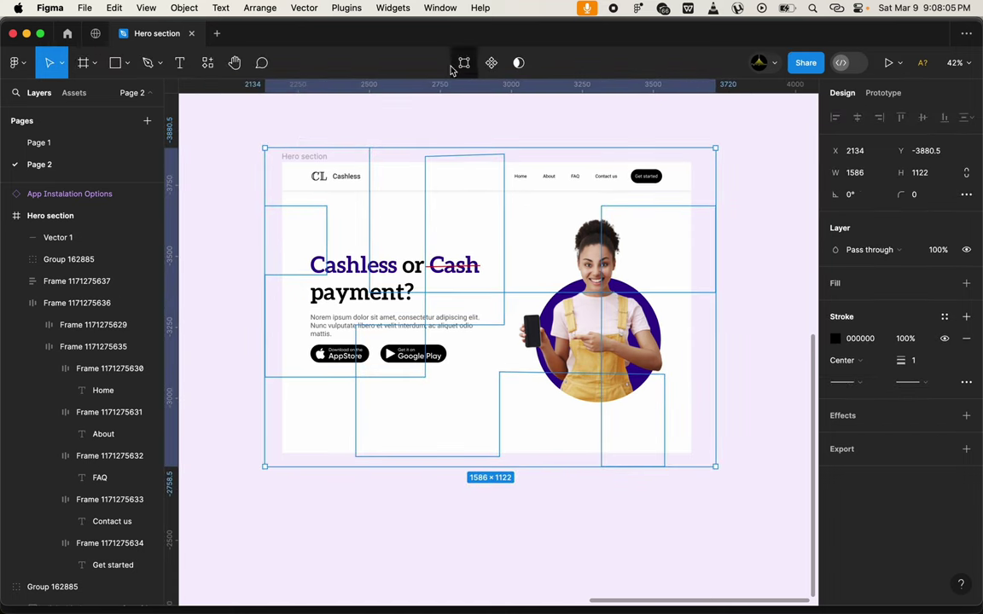
pyautogui.click(364, 257)
pyautogui.keyDown('shift'); pyautogui.click(613, 290); pyautogui.keyUp('shift')
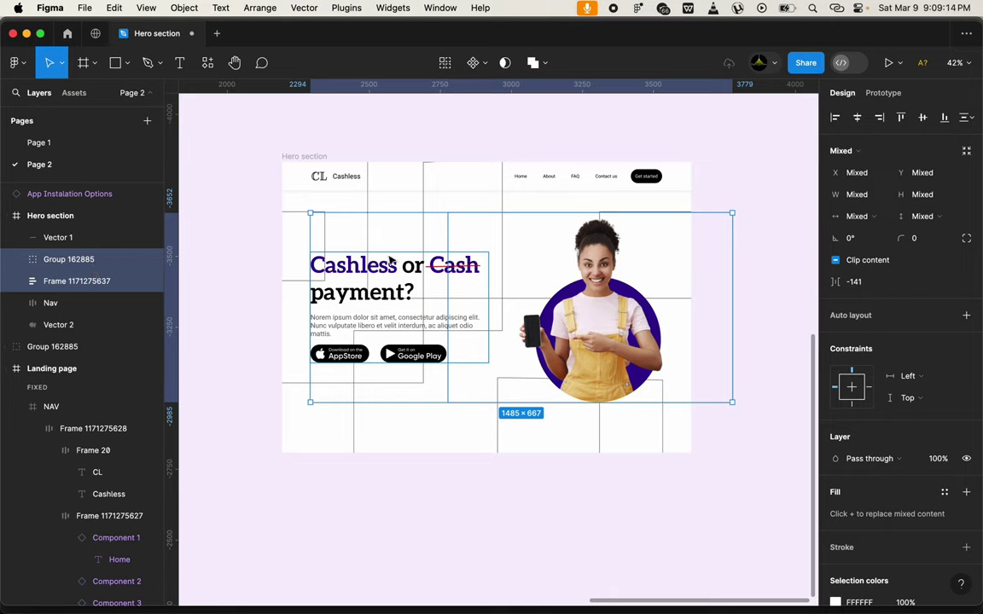
pyautogui.rightClick(586, 262)
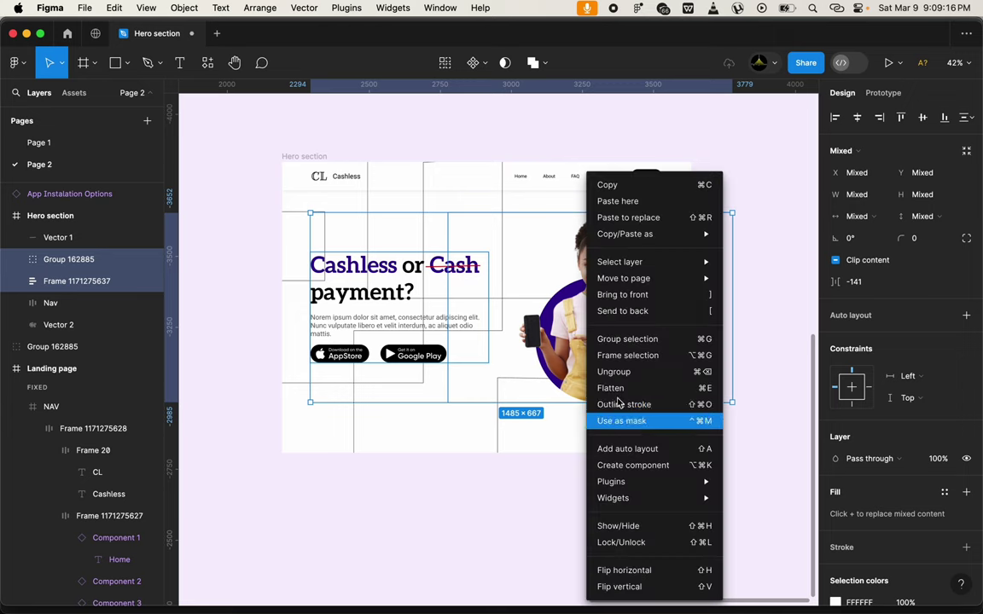
pyautogui.click(617, 355)
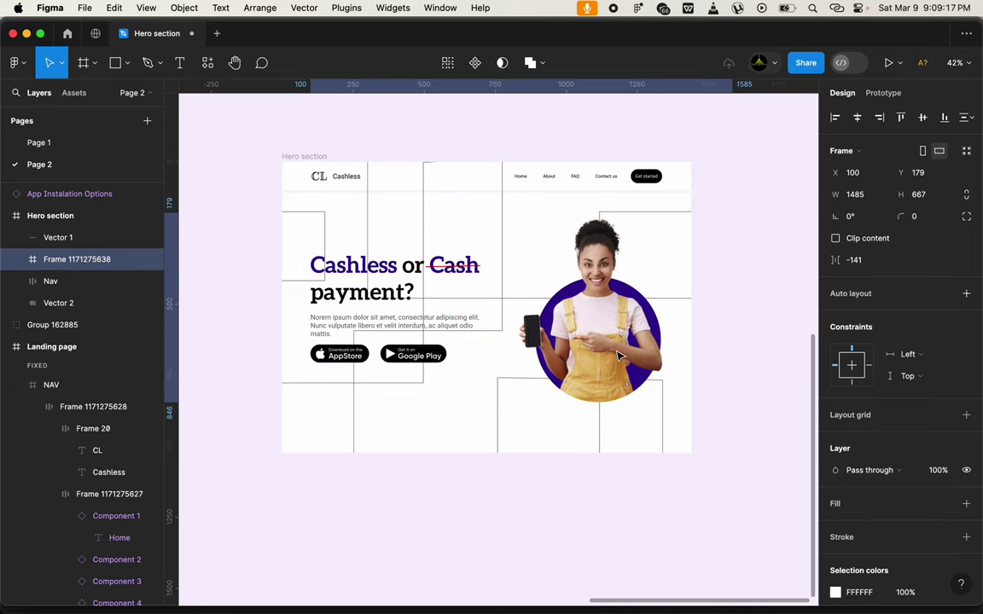
# Rename the new frame 'hero content'
pyautogui.doubleClick(100, 260)
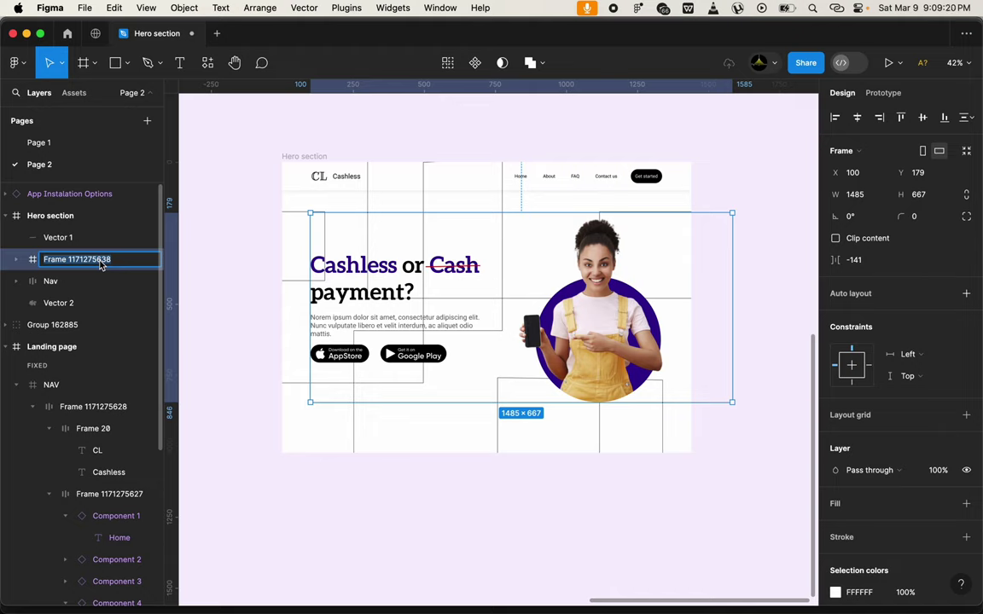
pyautogui.write('Content')
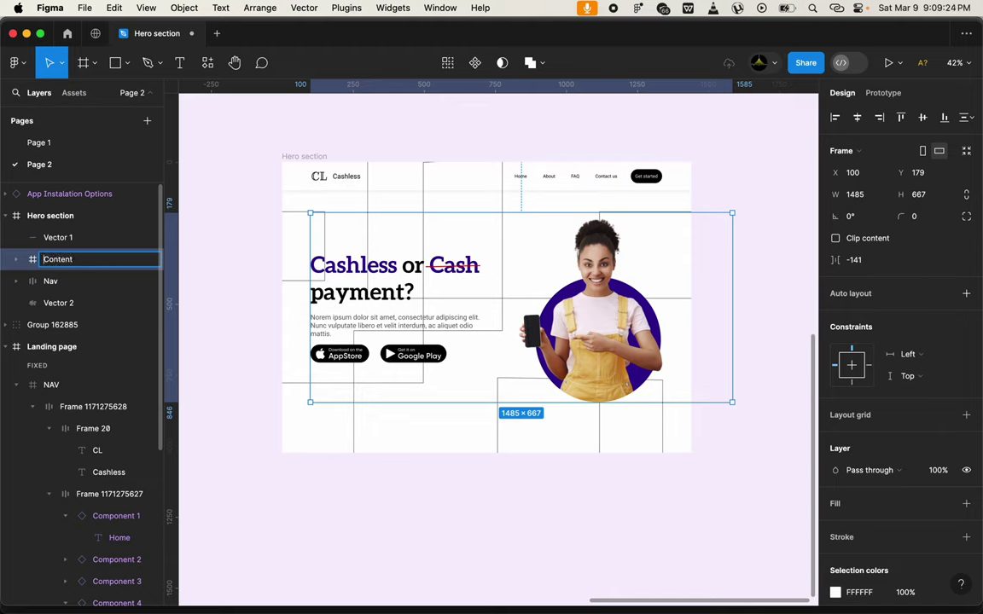
pyautogui.press('BackSpace')
pyautogui.write('ro c')
pyautogui.press('Return')
# Drag the Nav layer above Vector 1 to the top of Hero section's layer list
pyautogui.click(68, 241)
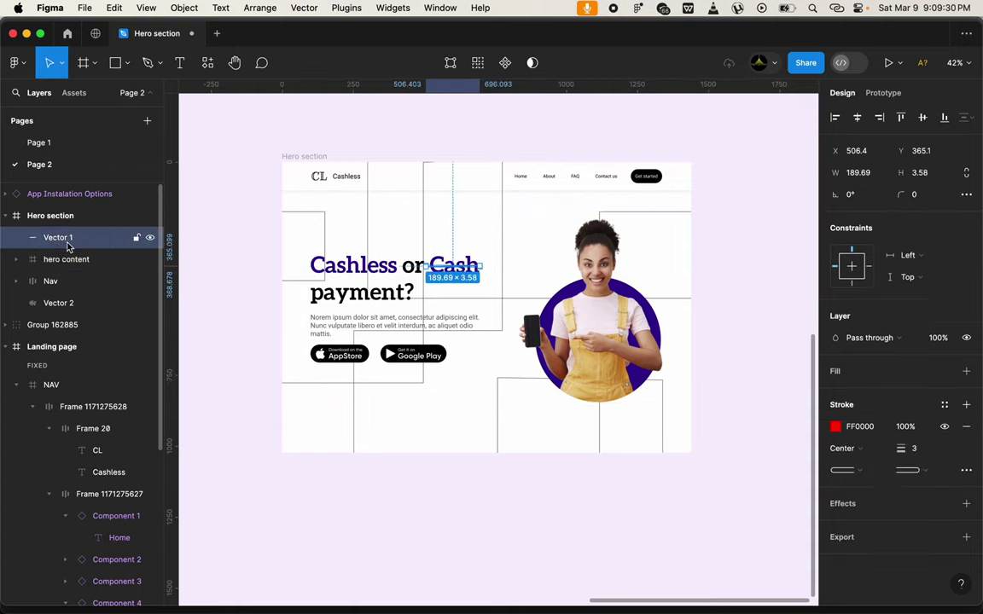
pyautogui.click(70, 260)
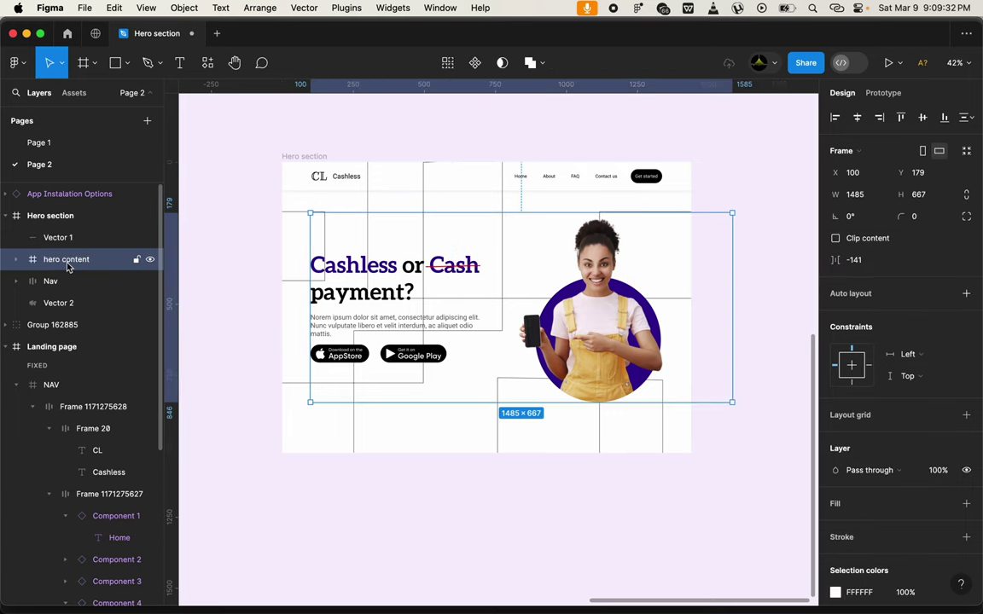
pyautogui.click(58, 282)
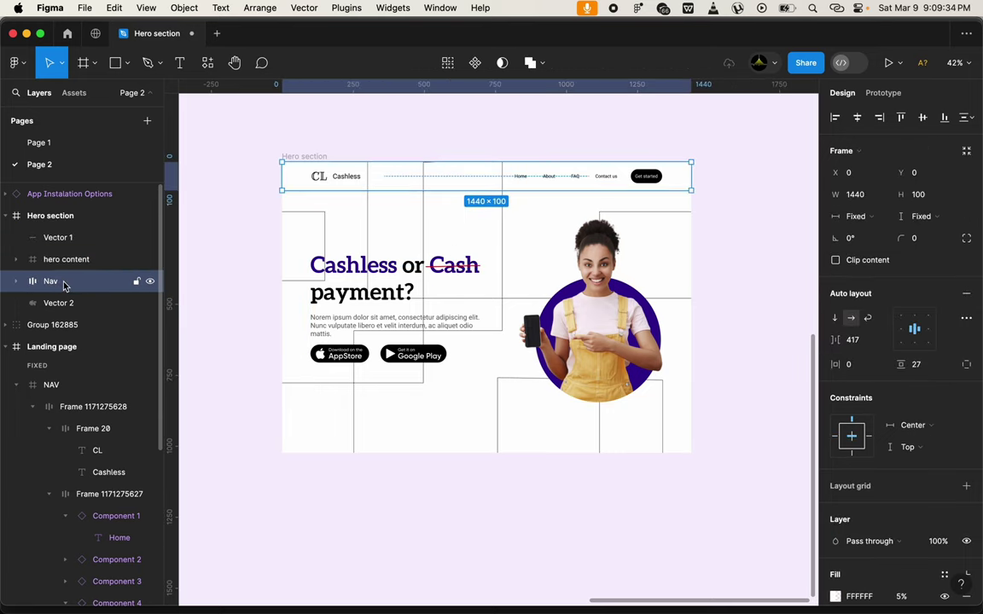
pyautogui.moveTo(63, 285); pyautogui.dragTo(46, 227)
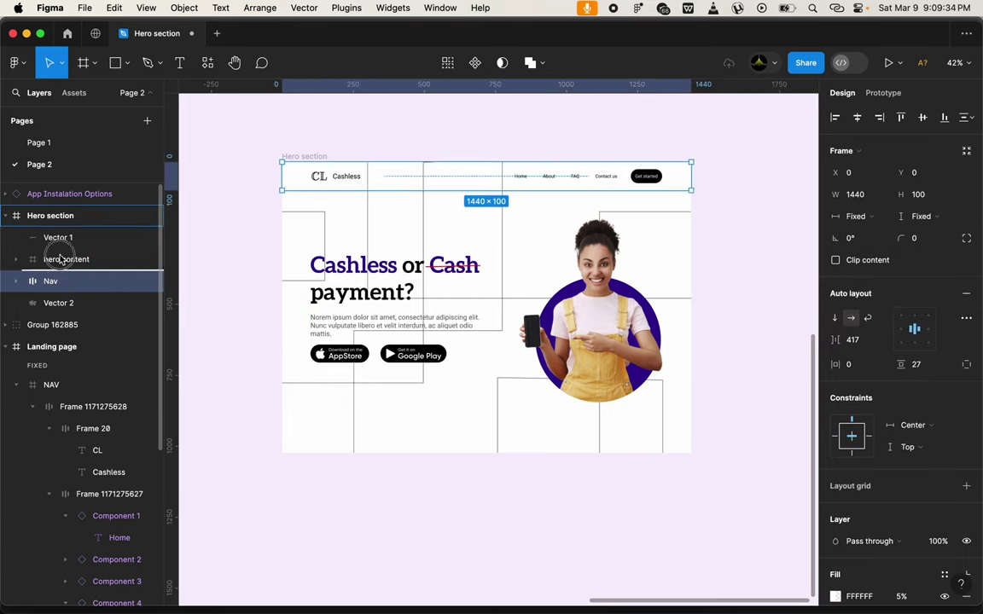
pyautogui.click(220, 241)
# Try raising the Nav background opacity, then undo, keeping it 5% white
pyautogui.click(391, 176)
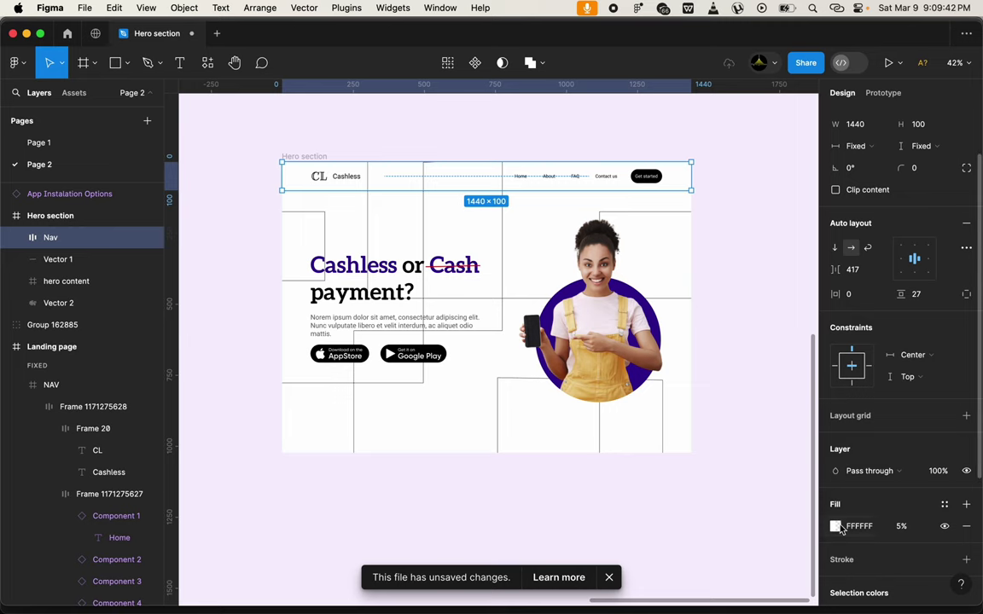
pyautogui.click(836, 525)
pyautogui.click(796, 452)
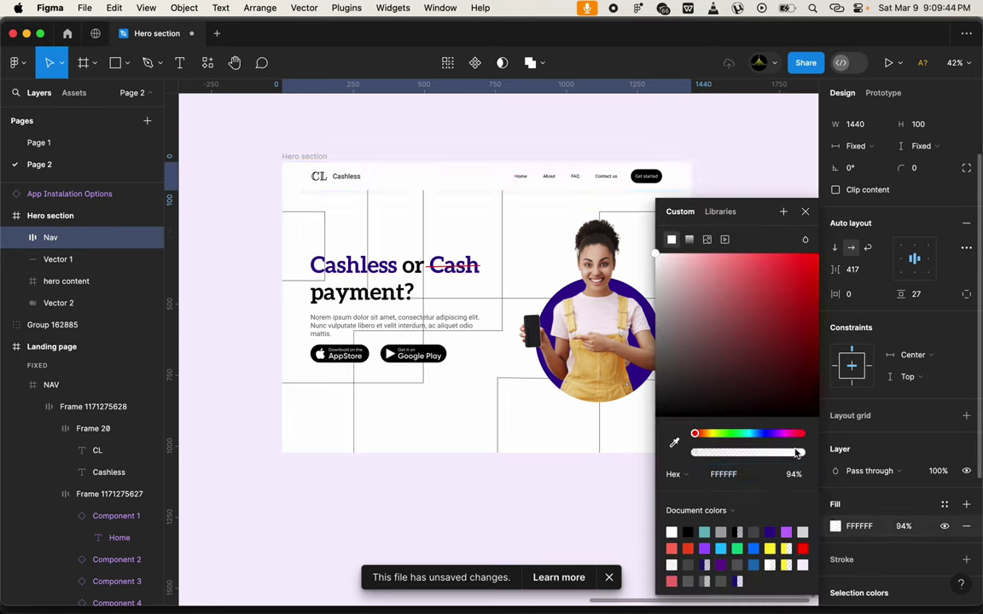
pyautogui.press('super+z')
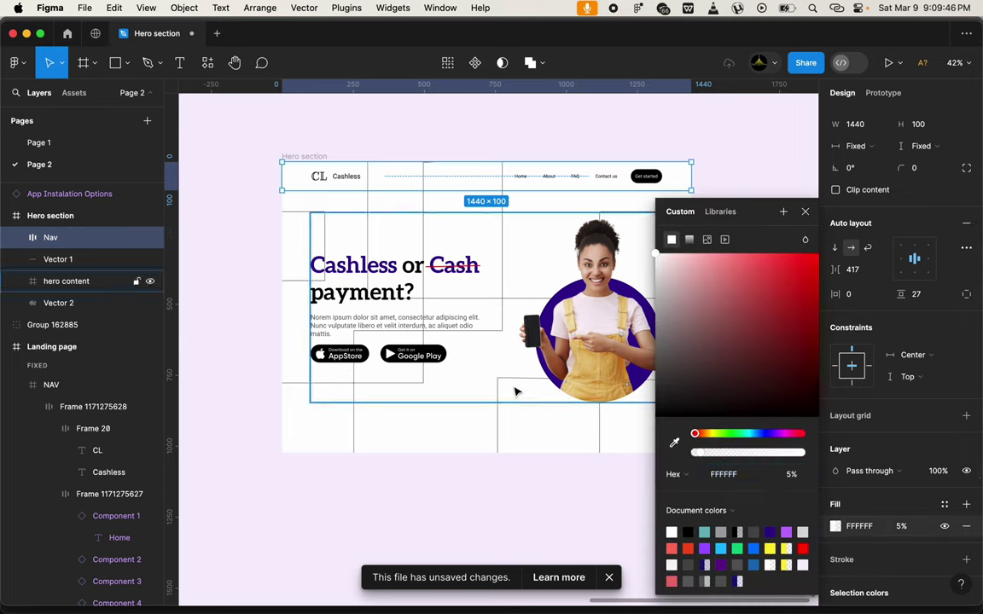
# Give the Vector 2 line decoration a pale grey ECECEC stroke at full opacity
pyautogui.click(500, 444)
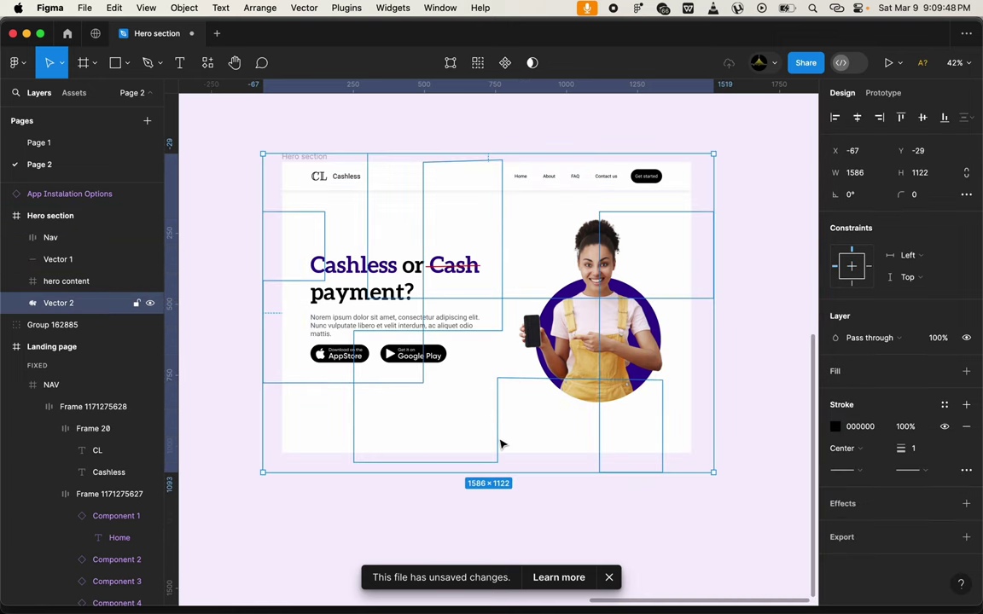
pyautogui.click(835, 429)
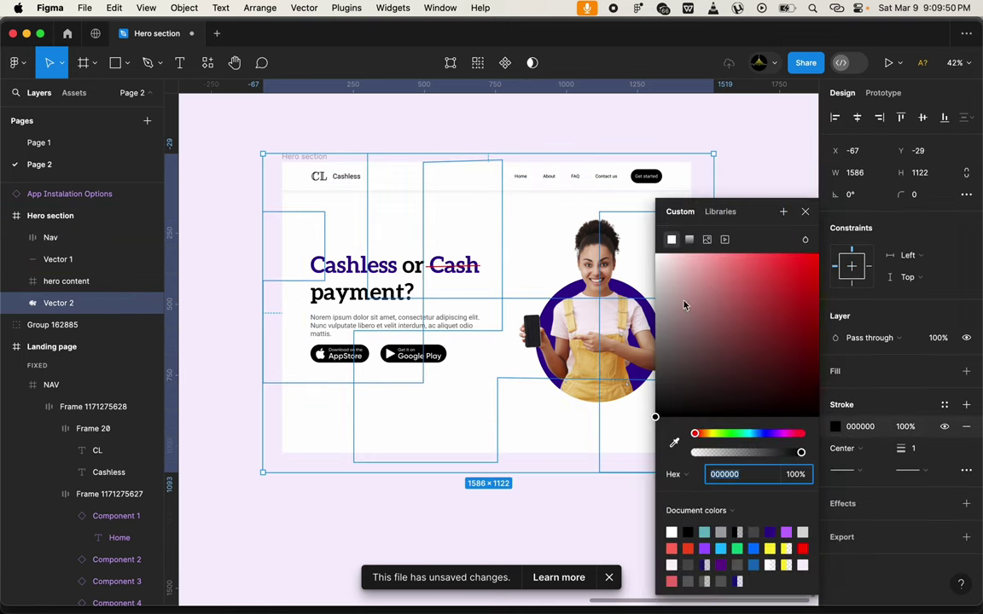
pyautogui.moveTo(675, 289); pyautogui.dragTo(654, 266)
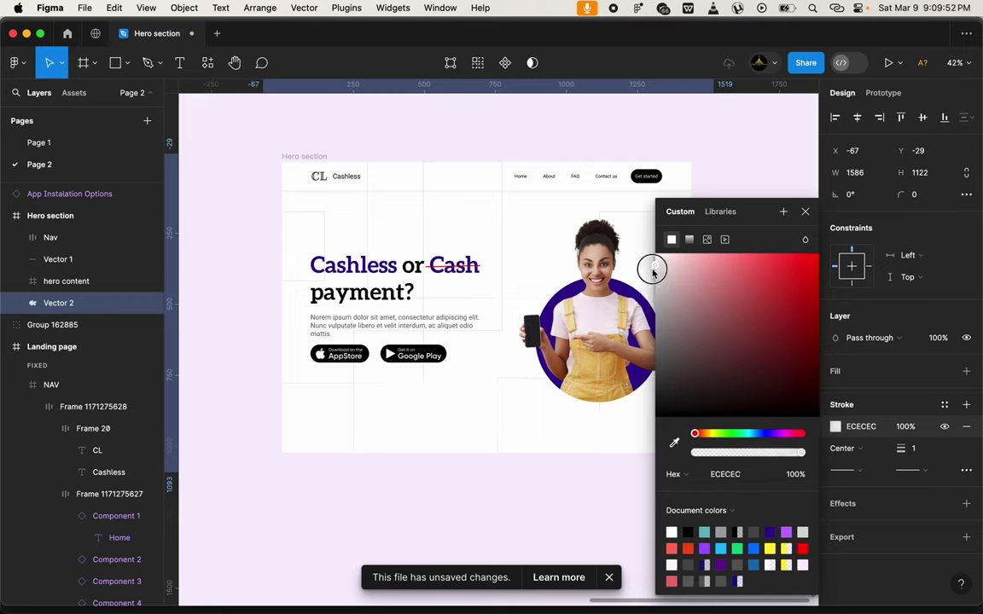
pyautogui.click(744, 457)
pyautogui.moveTo(721, 457); pyautogui.dragTo(816, 459)
pyautogui.scroll(1, 735, 86)
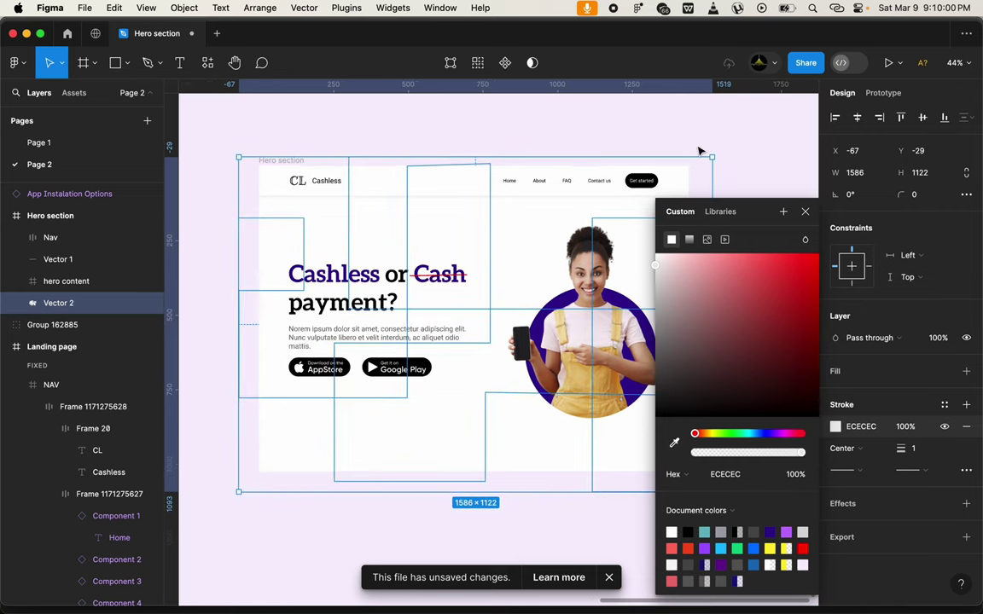
pyautogui.click(804, 210)
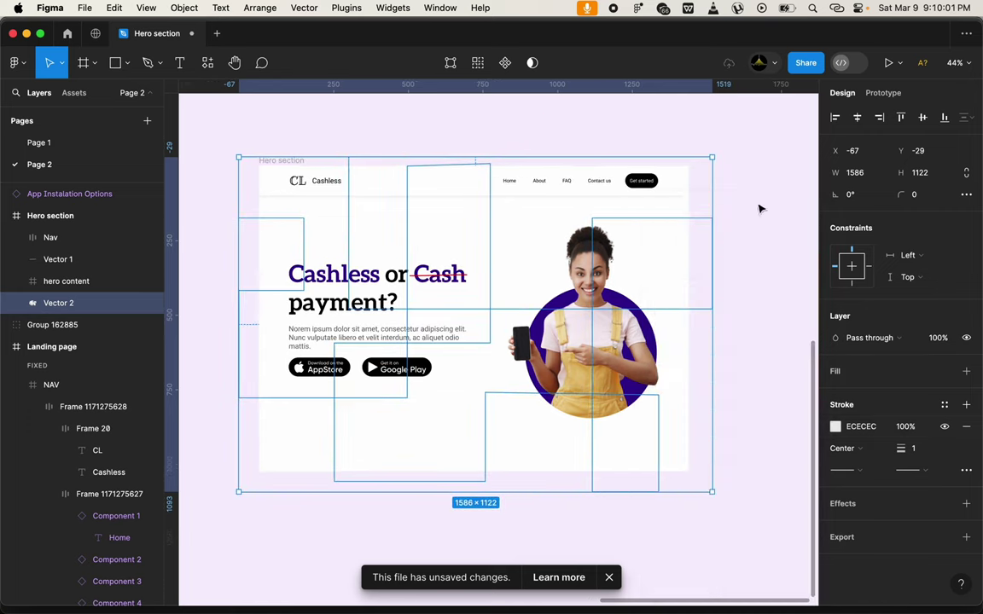
# Set the Nav frame's background fill opacity to 100%
pyautogui.click(673, 191)
pyautogui.scroll(-1, 885, 504)
pyautogui.click(906, 559)
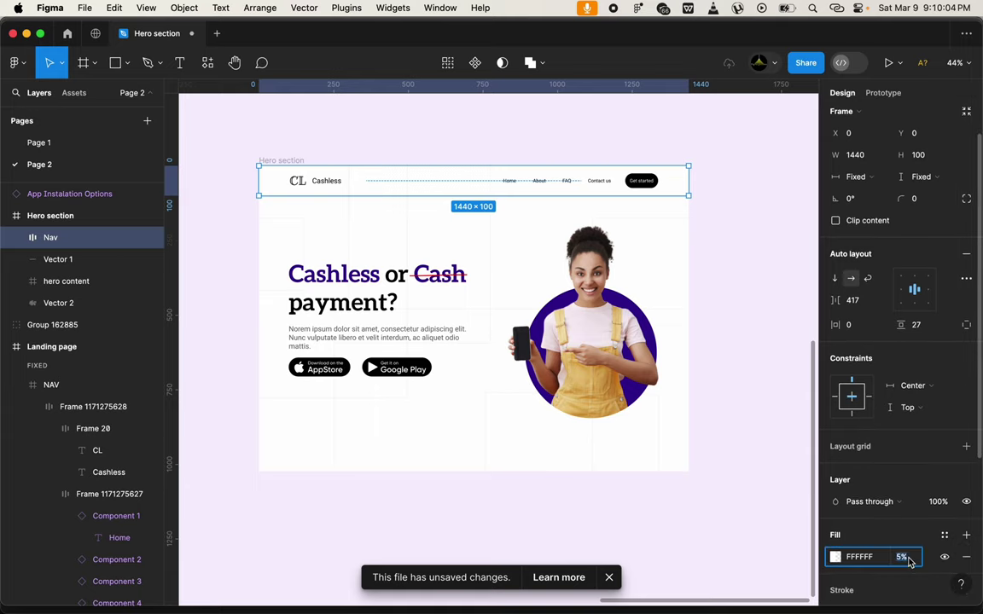
pyautogui.write('100')
pyautogui.press('Return')
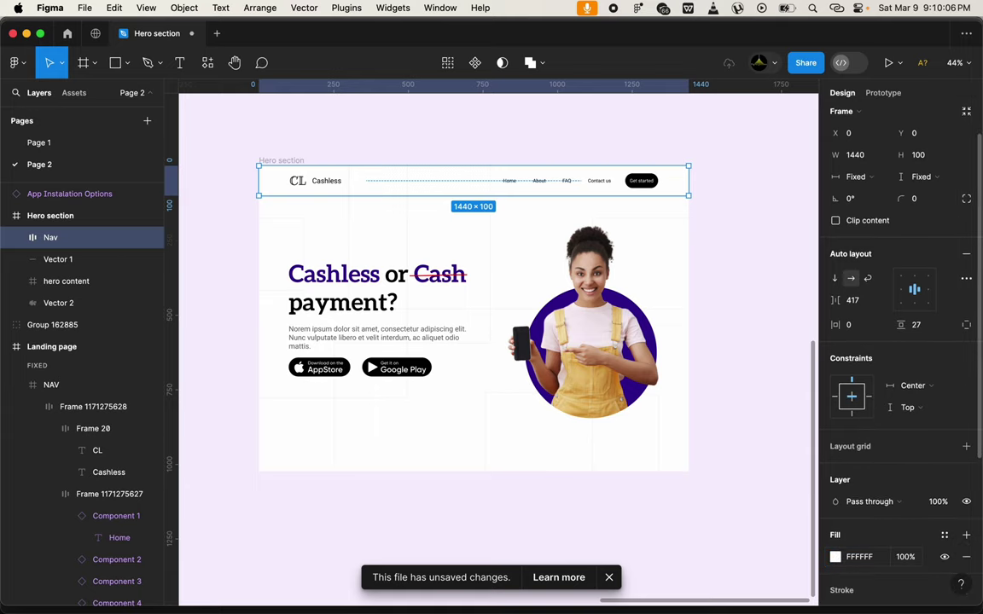
pyautogui.click(674, 512)
# Reselect Vector 2 and shift the line decoration slightly down and left
pyautogui.hscroll(-1, 687, 520)
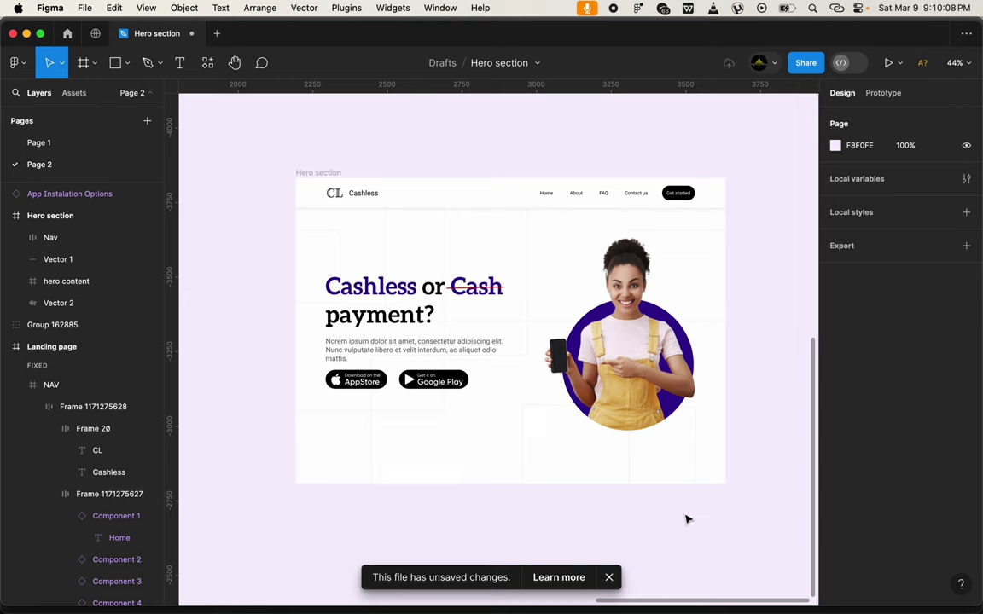
pyautogui.scroll(5, 686, 519)
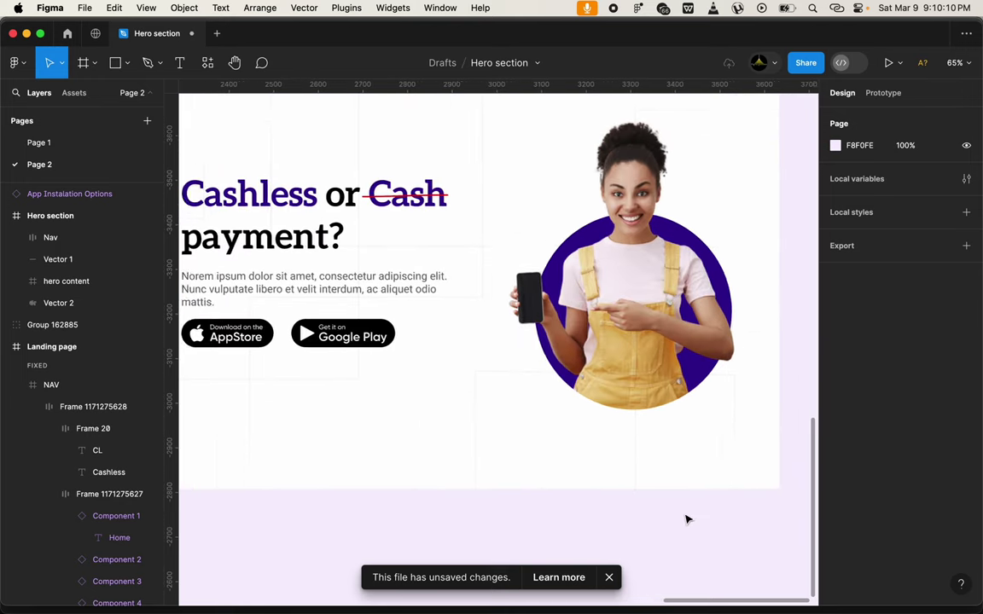
pyautogui.click(644, 478)
pyautogui.scroll(1, 646, 479)
pyautogui.hscroll(-1, 645, 479)
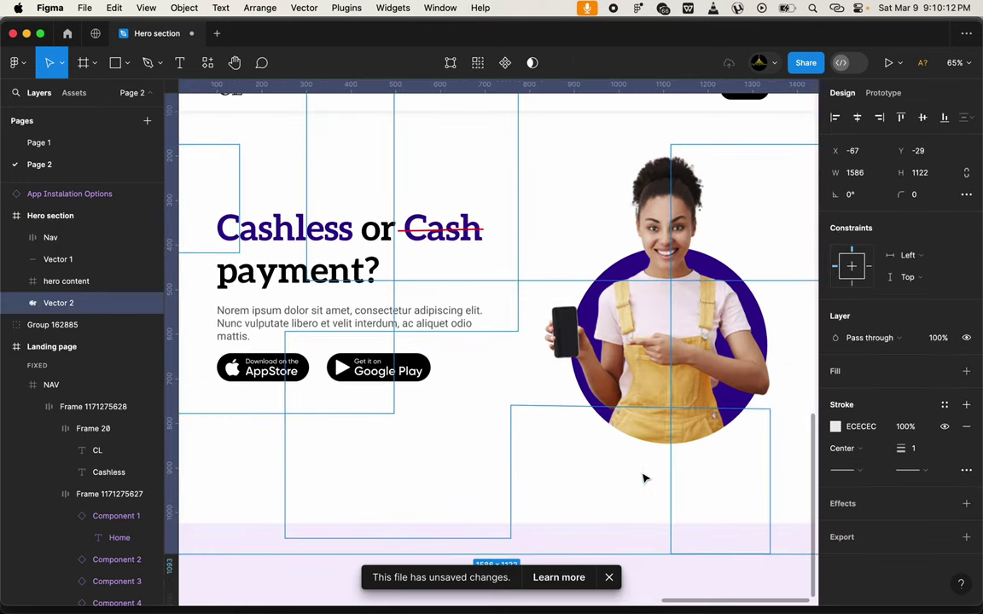
pyautogui.click(836, 426)
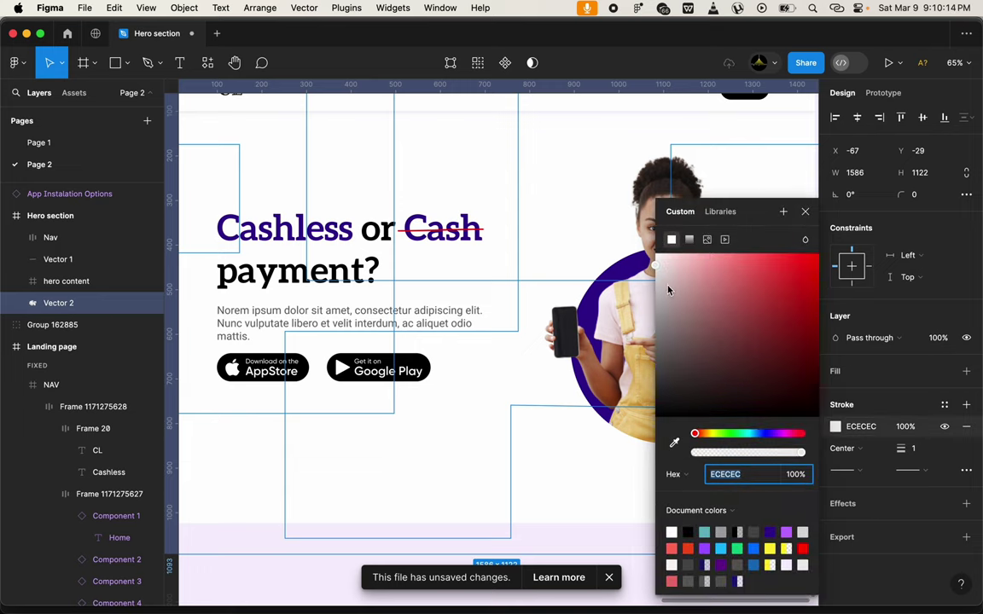
pyautogui.moveTo(668, 291); pyautogui.dragTo(655, 275)
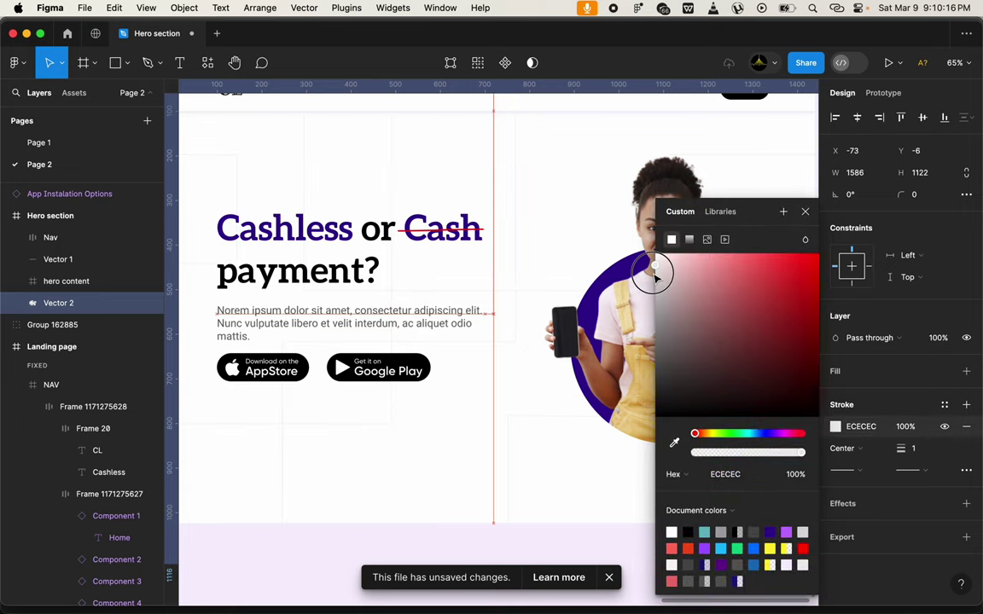
pyautogui.click(537, 232)
pyautogui.scroll(-3, 549, 232)
pyautogui.scroll(2, 548, 228)
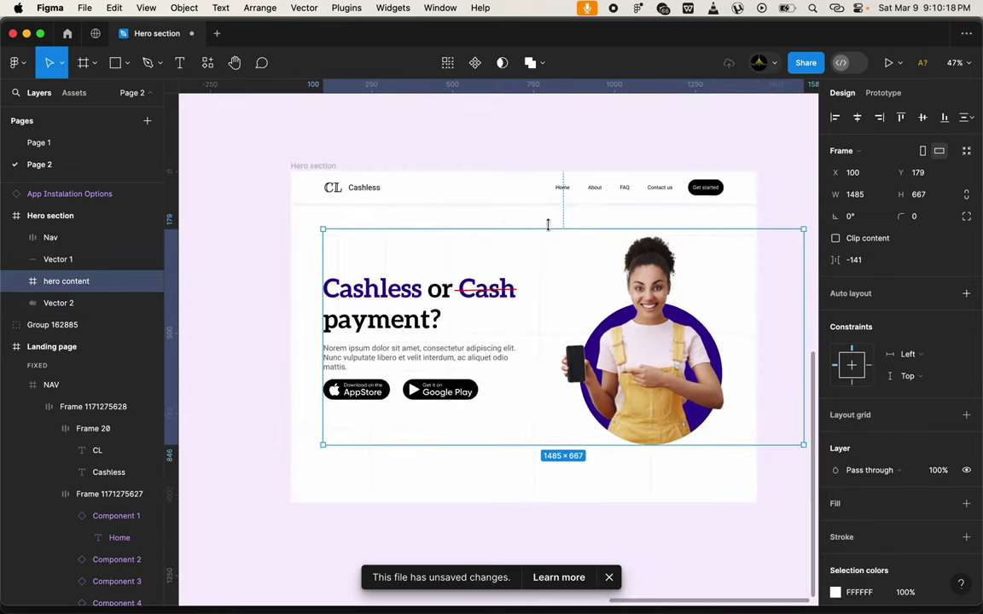
pyautogui.click(491, 166)
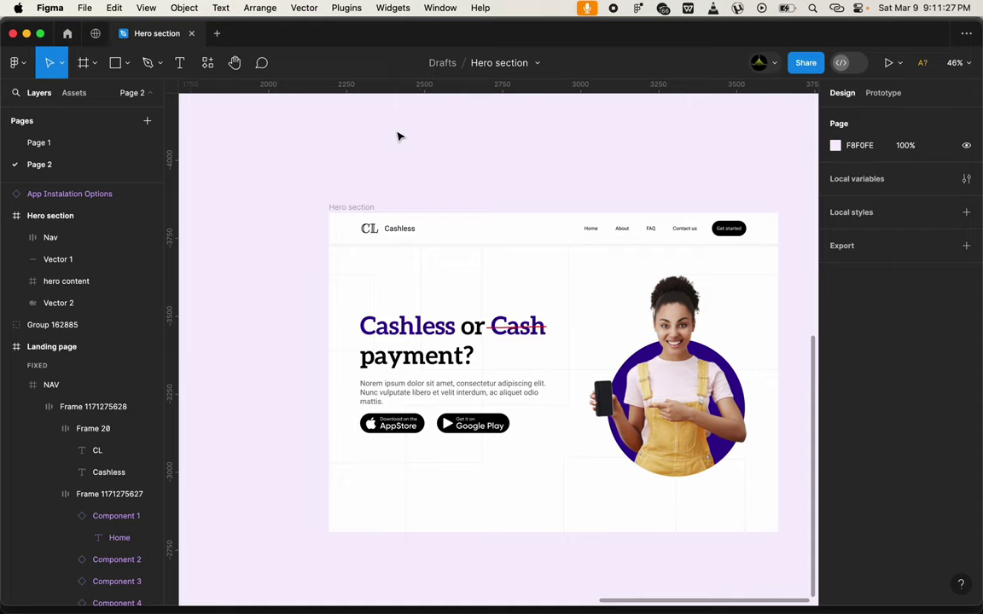
# Zoom out and drag the Hero section frame leftward toward the Landing page
pyautogui.scroll(-2, 398, 136)
pyautogui.scroll(-3, 398, 136)
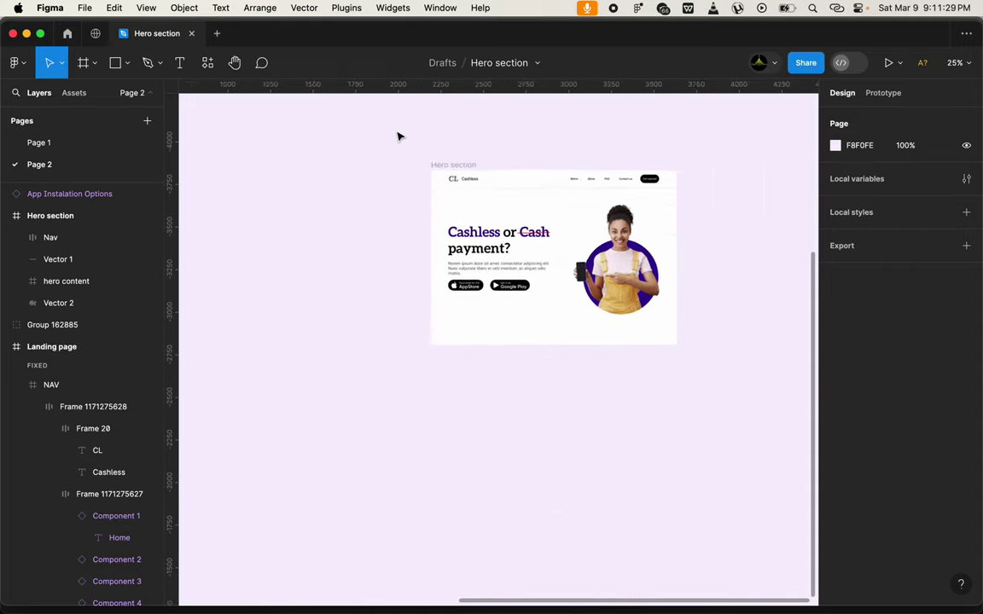
pyautogui.hscroll(-5, 399, 136)
pyautogui.hscroll(-5, 398, 137)
pyautogui.scroll(-2, 398, 137)
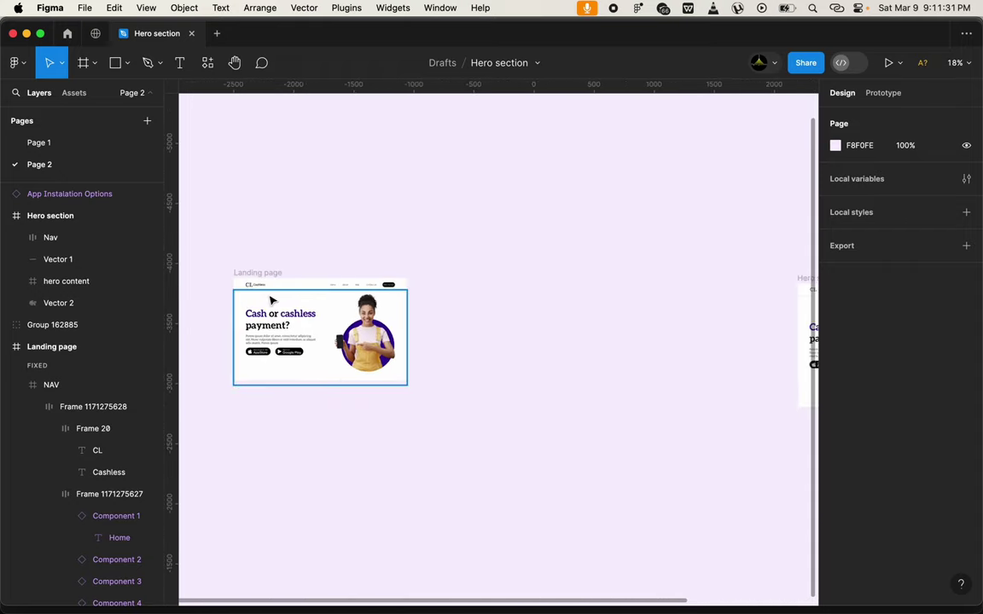
pyautogui.hscroll(5, 465, 408)
pyautogui.scroll(-2, 465, 408)
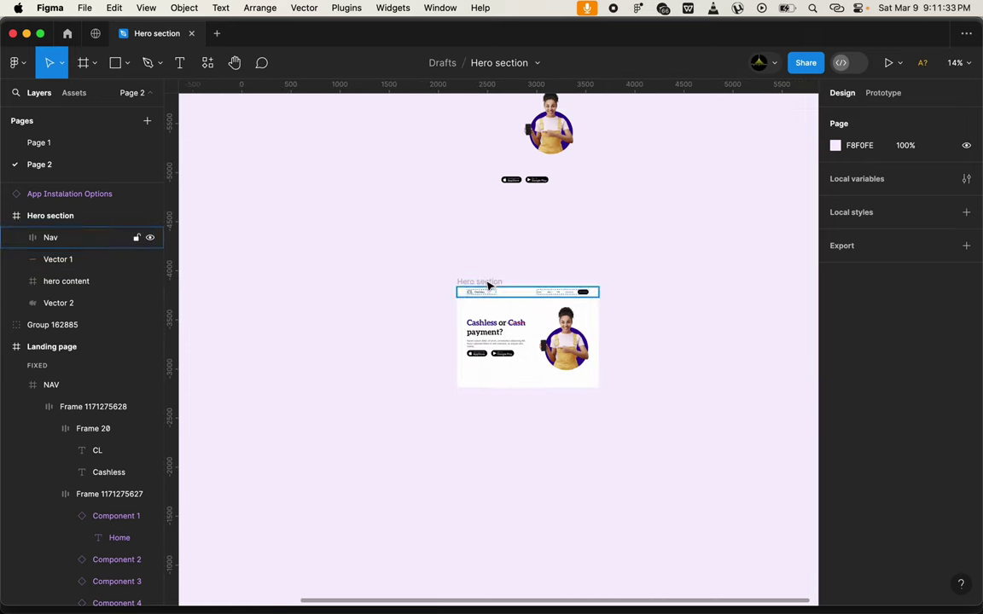
pyautogui.moveTo(476, 280); pyautogui.dragTo(244, 318)
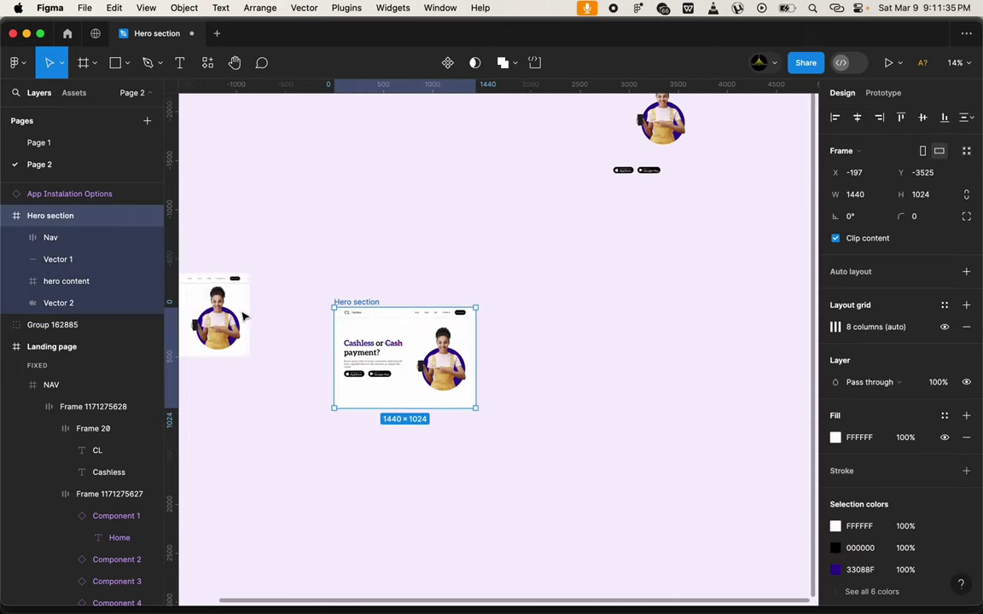
# Position the Hero section frame right beside the Landing page frame, then deselect
pyautogui.hscroll(-3, 243, 317)
pyautogui.moveTo(453, 291); pyautogui.dragTo(377, 261)
pyautogui.scroll(2, 379, 260)
pyautogui.scroll(3, 384, 263)
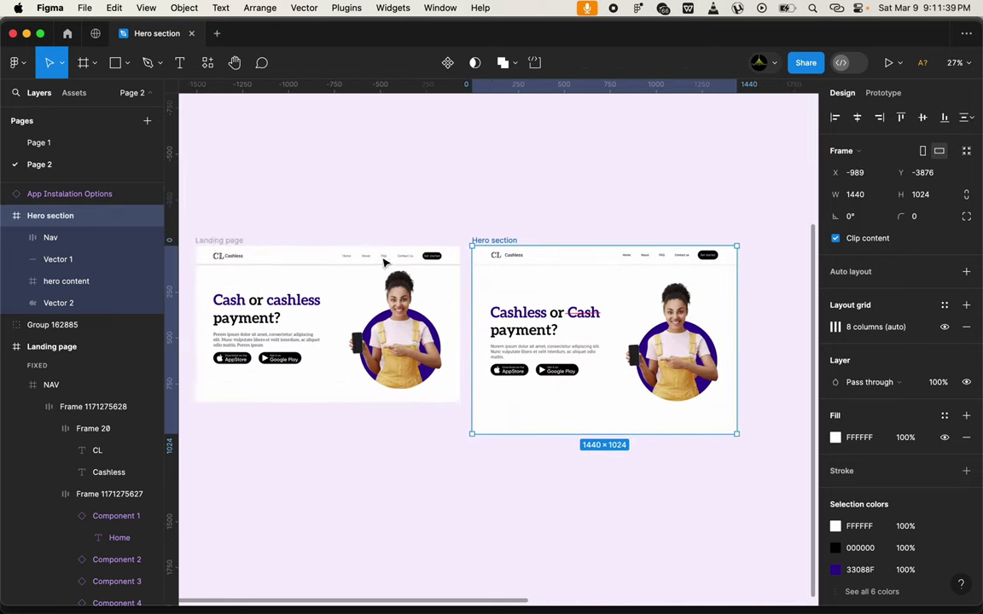
pyautogui.hscroll(-2, 384, 263)
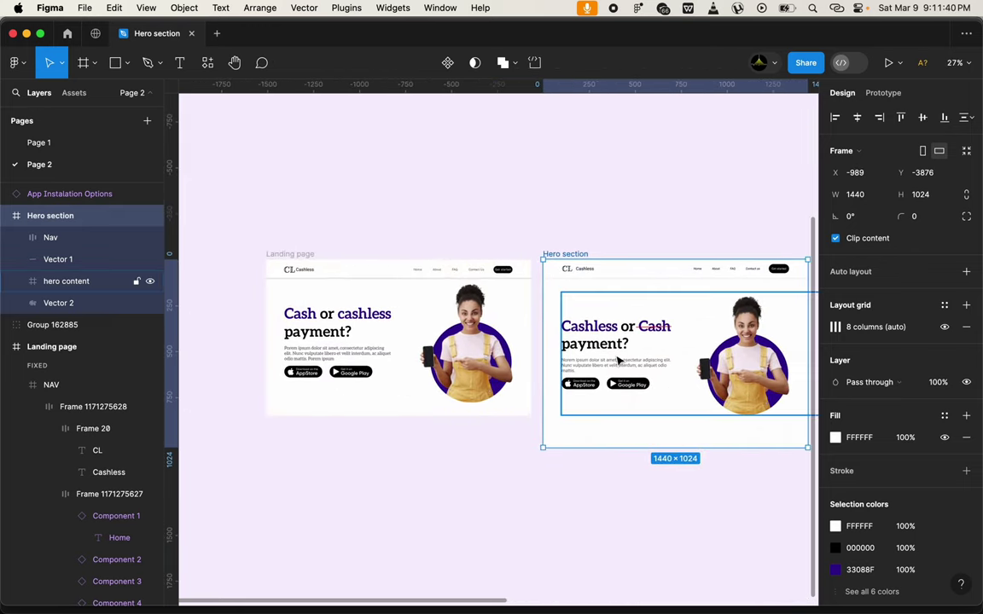
pyautogui.click(638, 505)
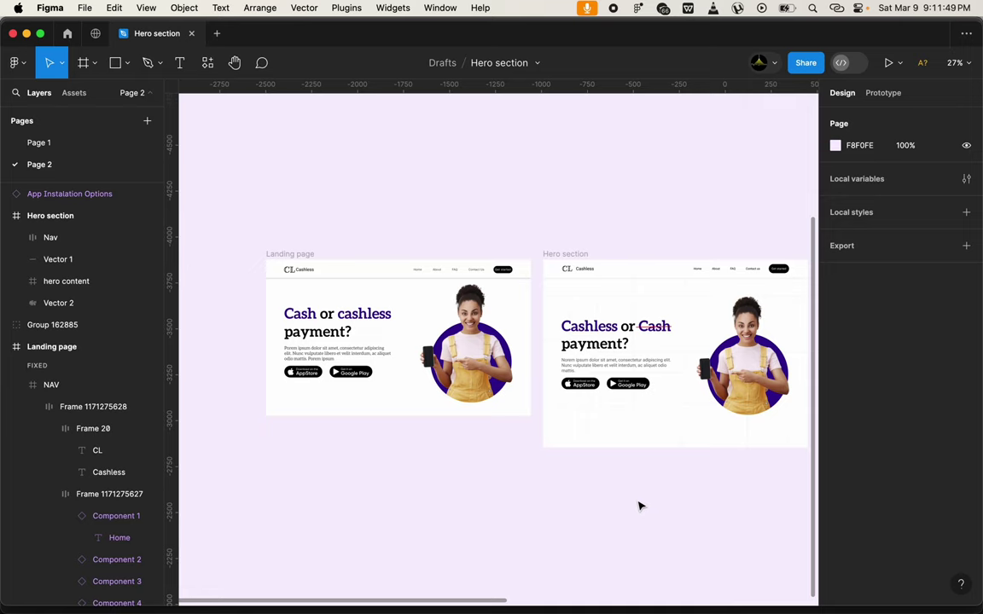
pyautogui.scroll(2, 640, 506)
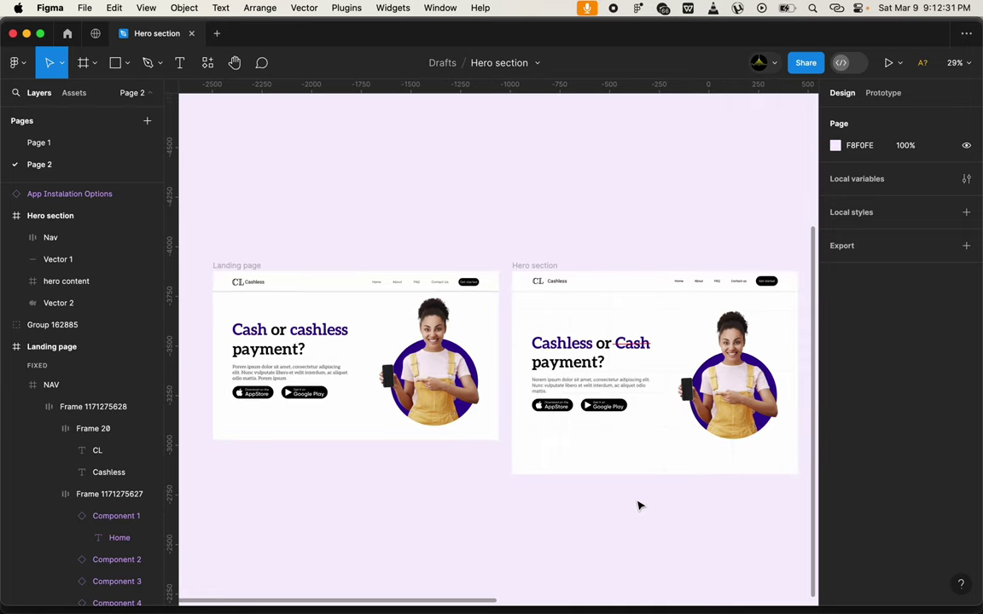